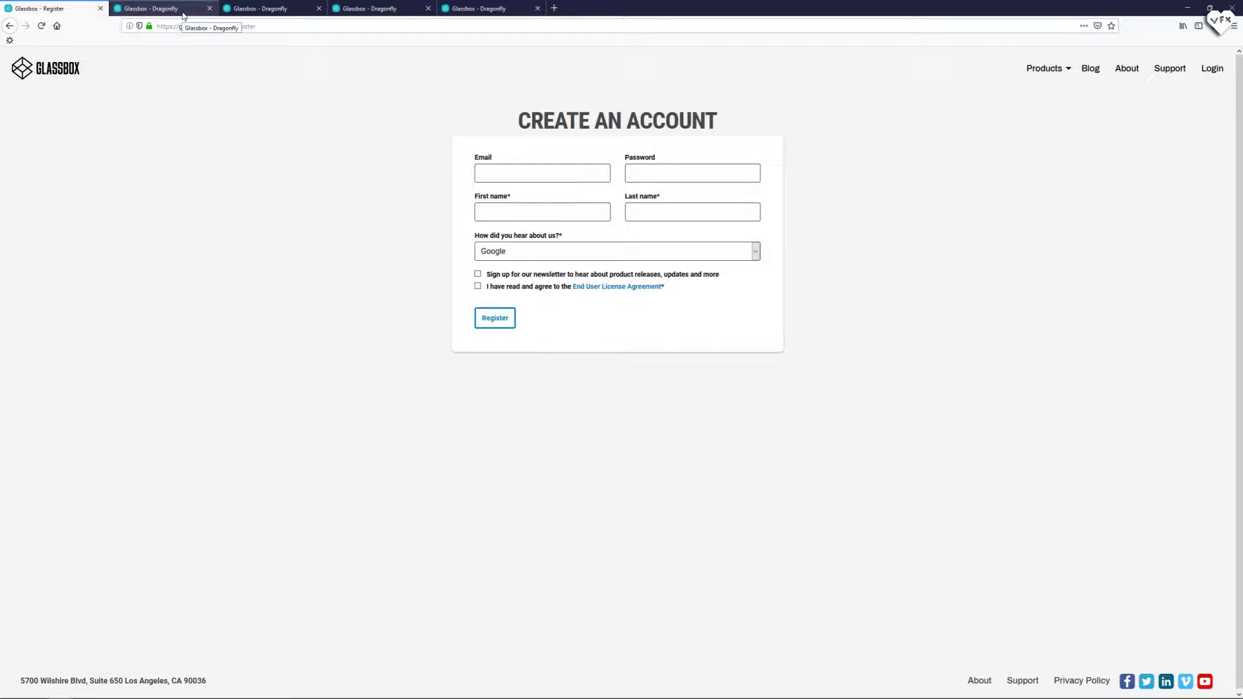
# - Browse the Dragonfly downloads and overview pages, request the free 15-day trial, and view the account's trials
pyautogui.click(255, 14)
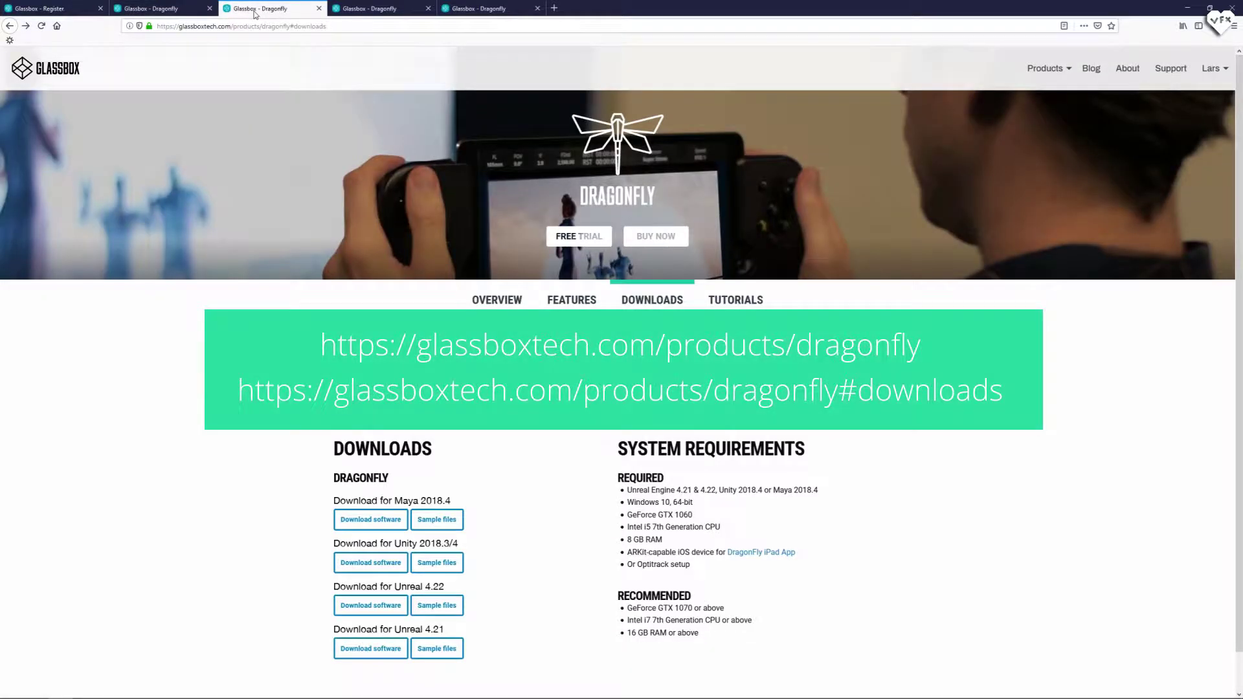
pyautogui.click(195, 10)
pyautogui.click(257, 14)
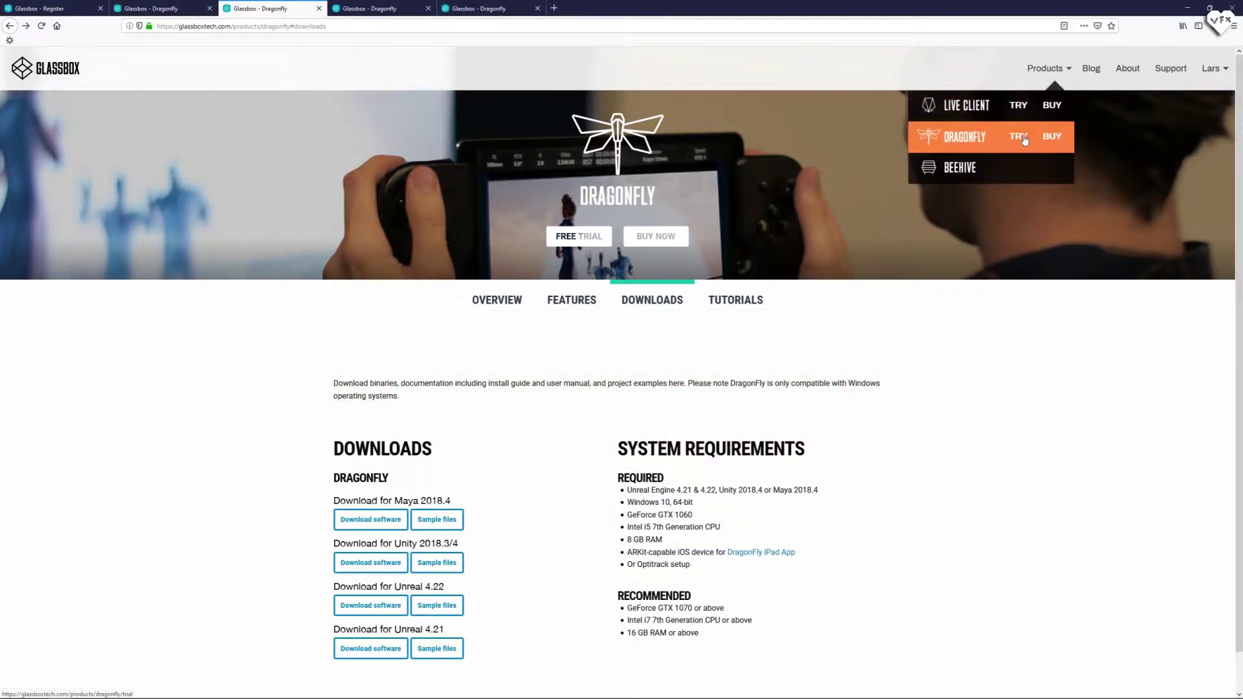
pyautogui.click(382, 8)
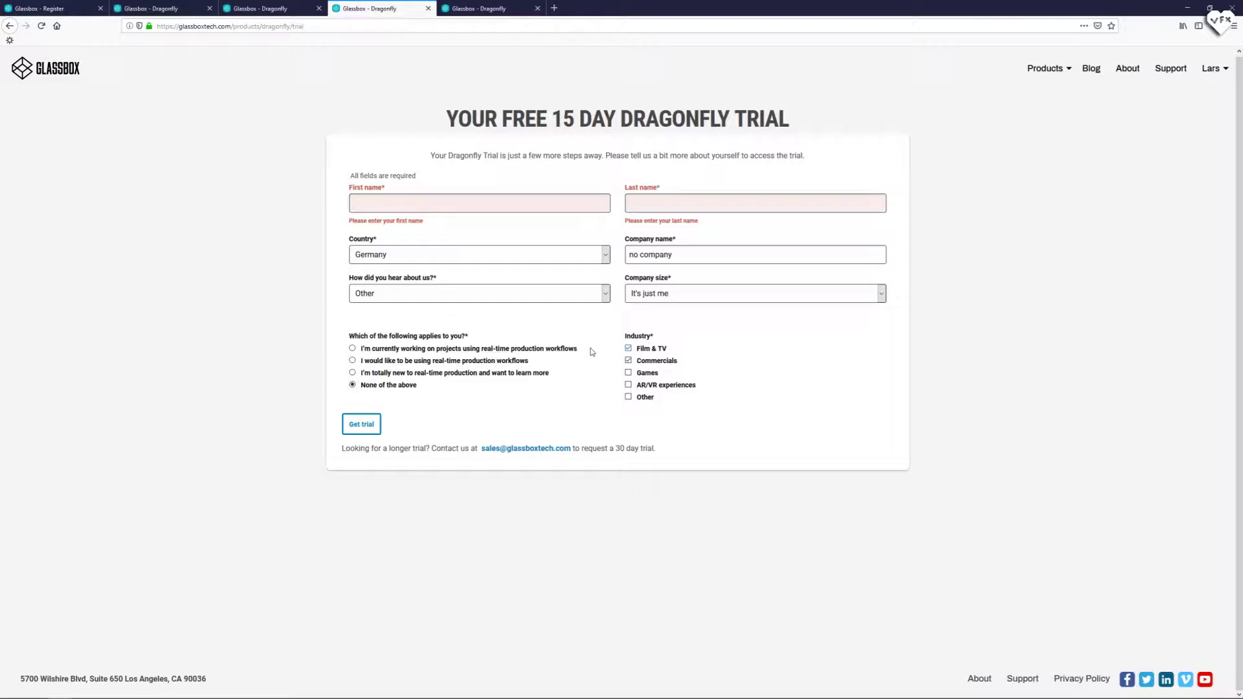
pyautogui.click(361, 424)
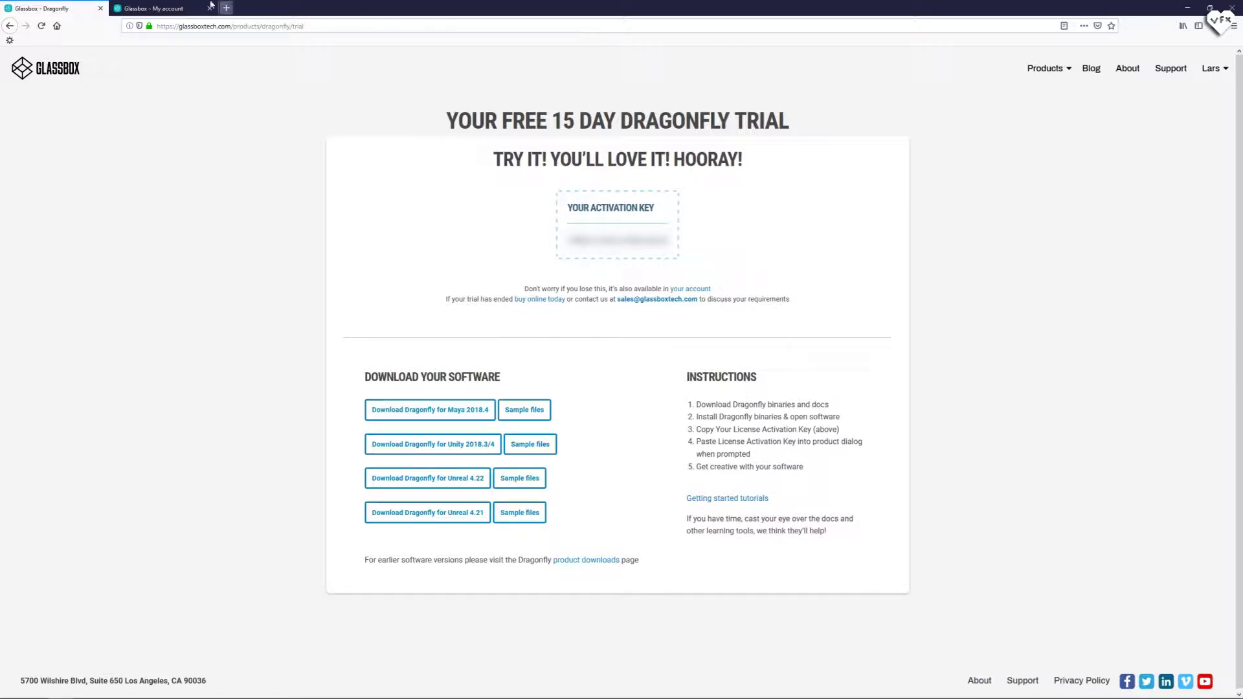
pyautogui.click(183, 10)
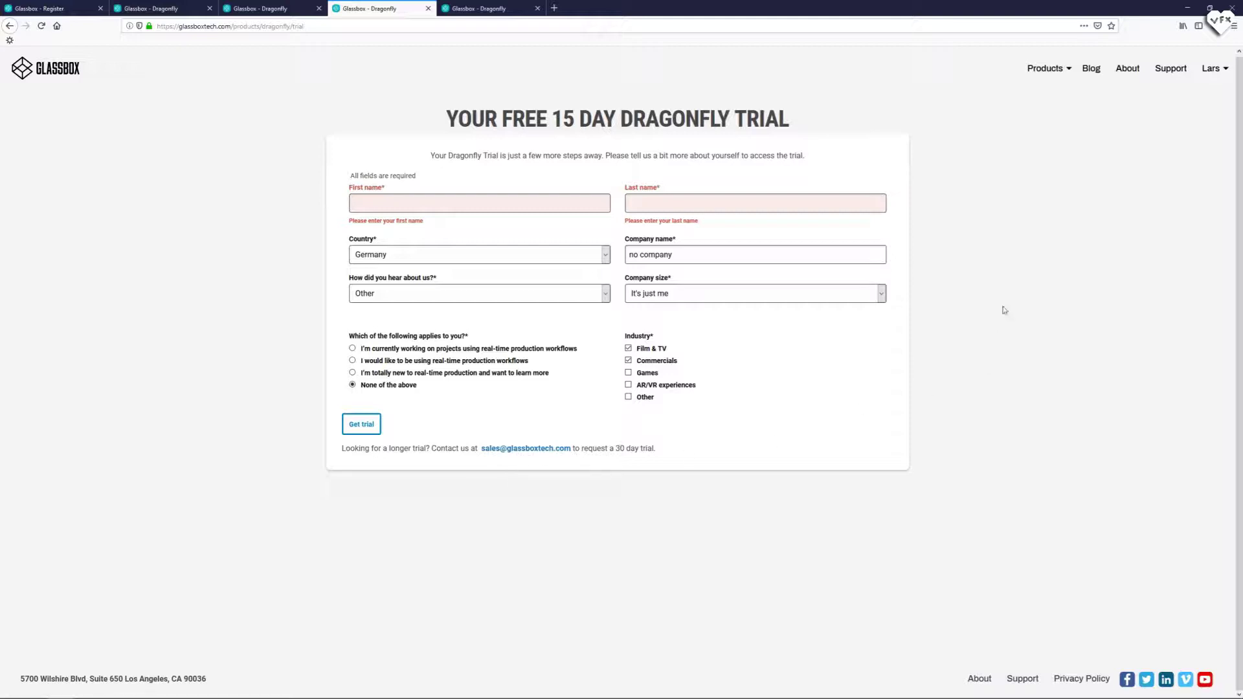
# - Check the Dragonfly licence pricing, then return to the Dragonfly for Maya 2018.4 download page
pyautogui.click(500, 9)
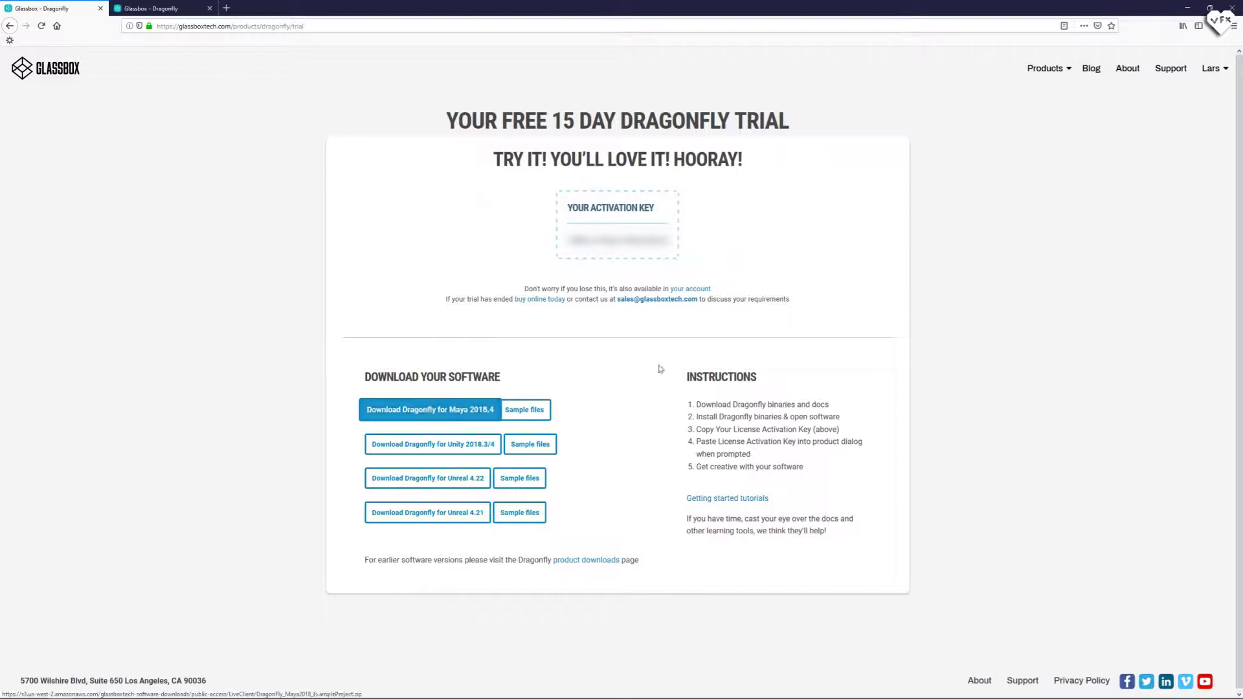
pyautogui.click(190, 6)
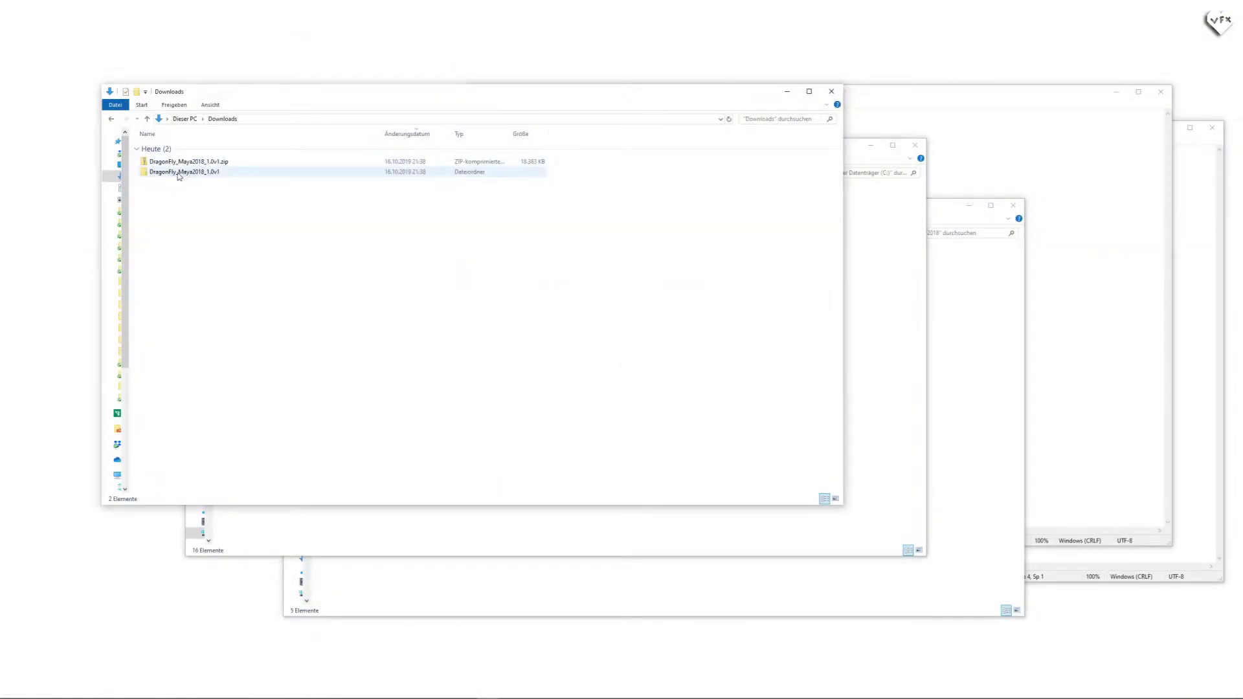
# - Navigate into C:\DragonFly_Maya2018_1.0v1\postBuildModule and reveal its full path
pyautogui.click(354, 538)
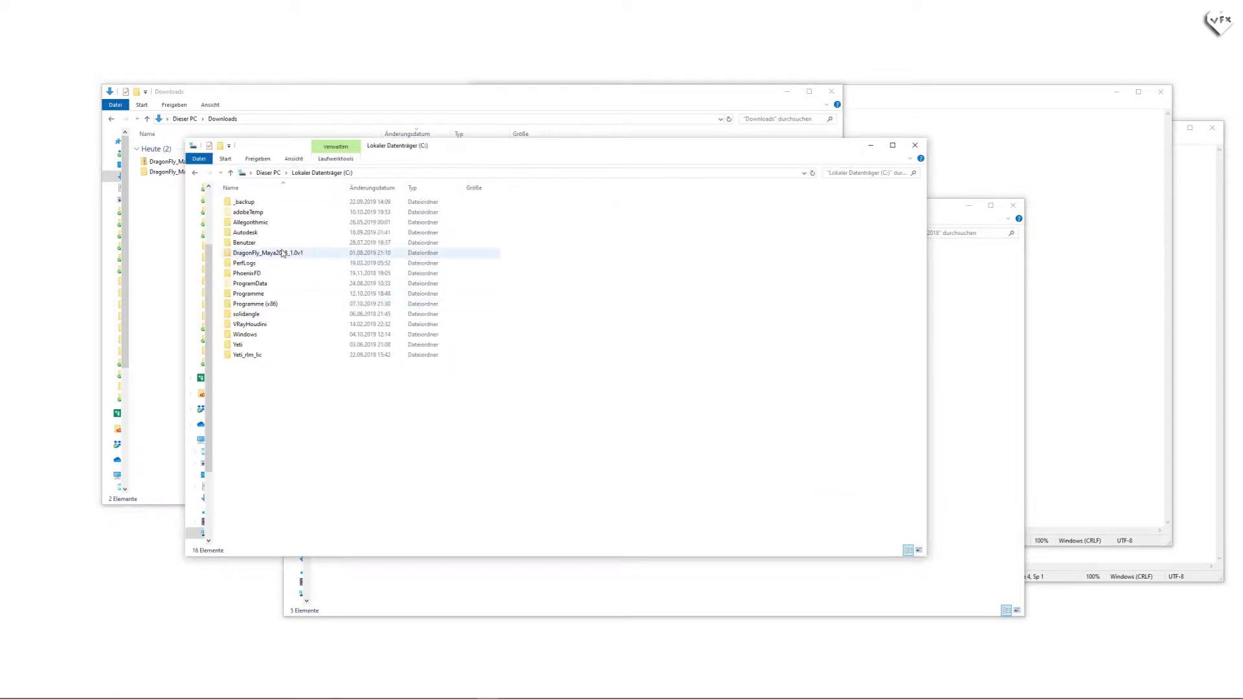
pyautogui.click(304, 252)
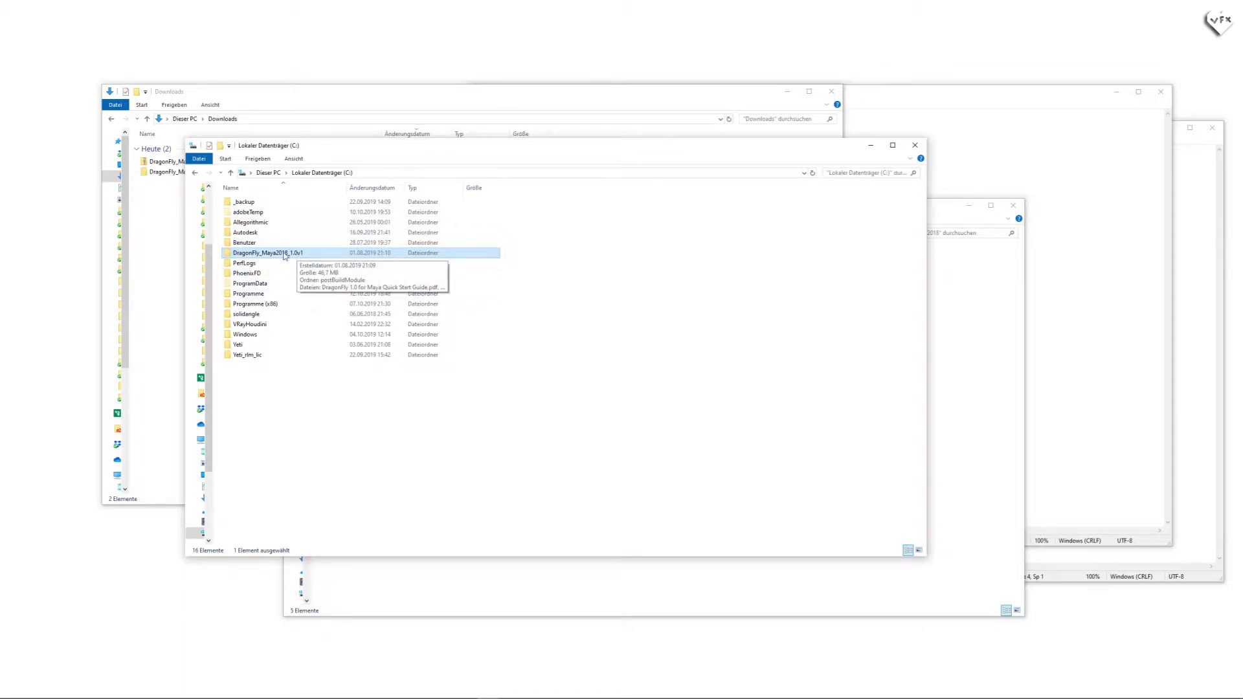
pyautogui.doubleClick(283, 254)
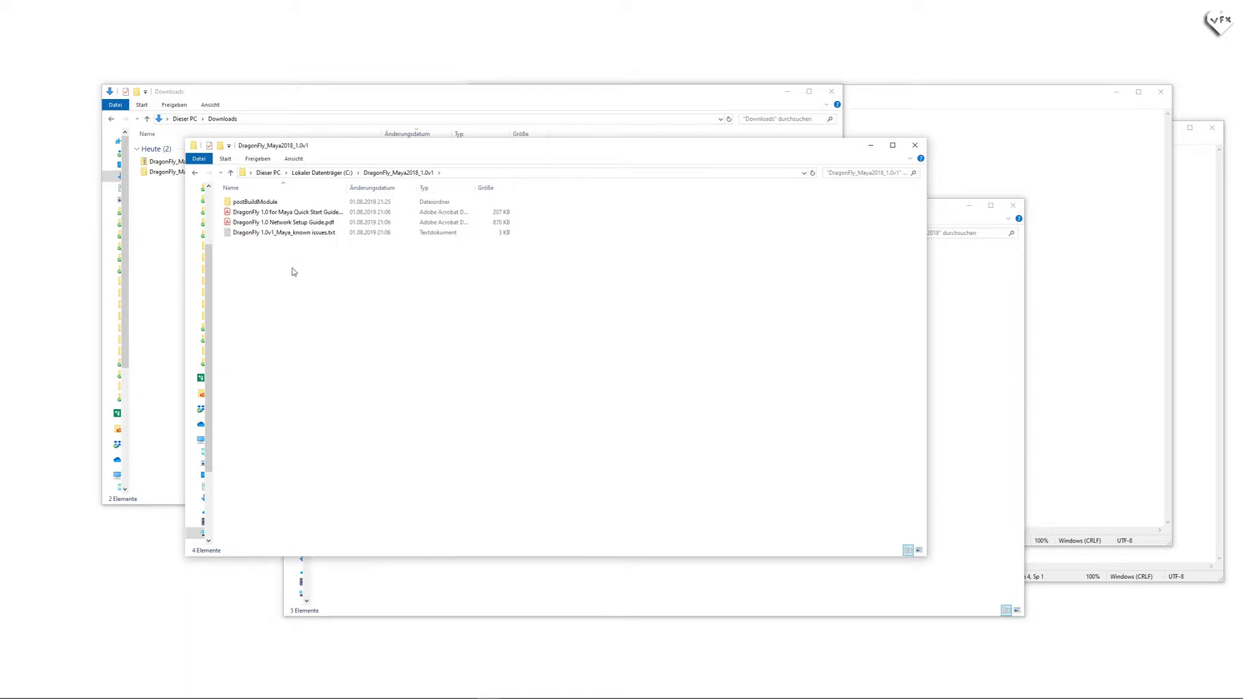
pyautogui.doubleClick(256, 202)
pyautogui.click(510, 170)
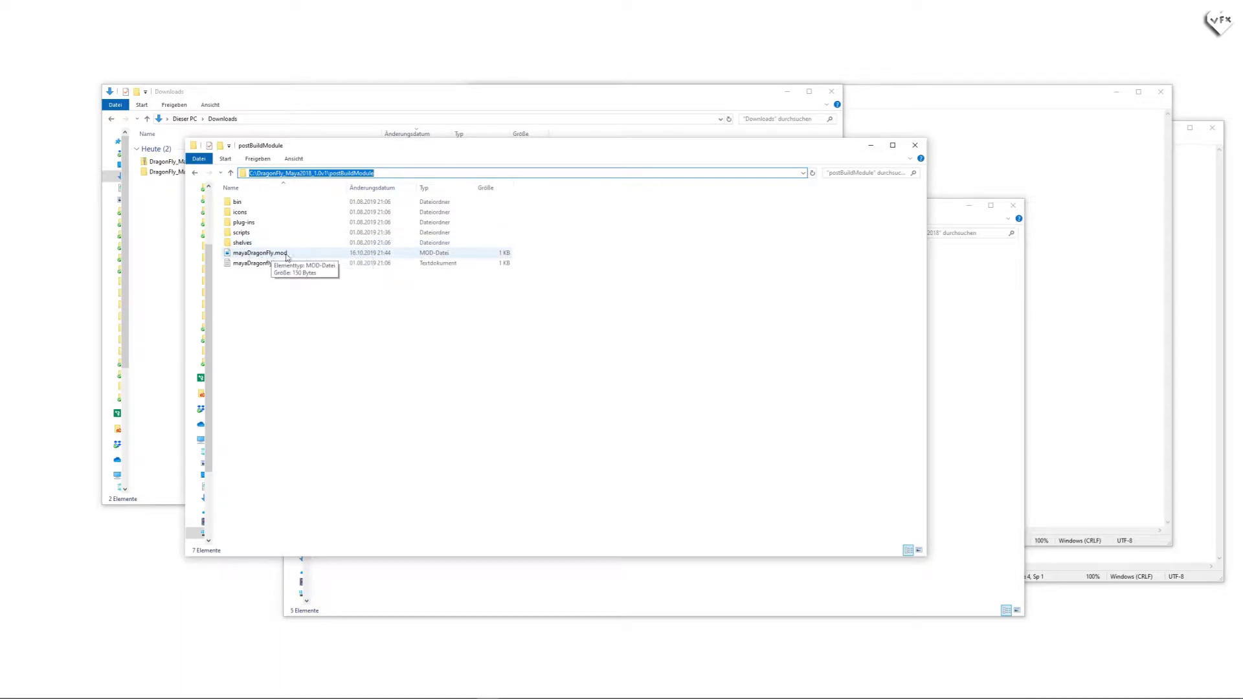
# - Check that mayaDragonFly.mod points to the postBuildModule path, then close it
pyautogui.click(1026, 146)
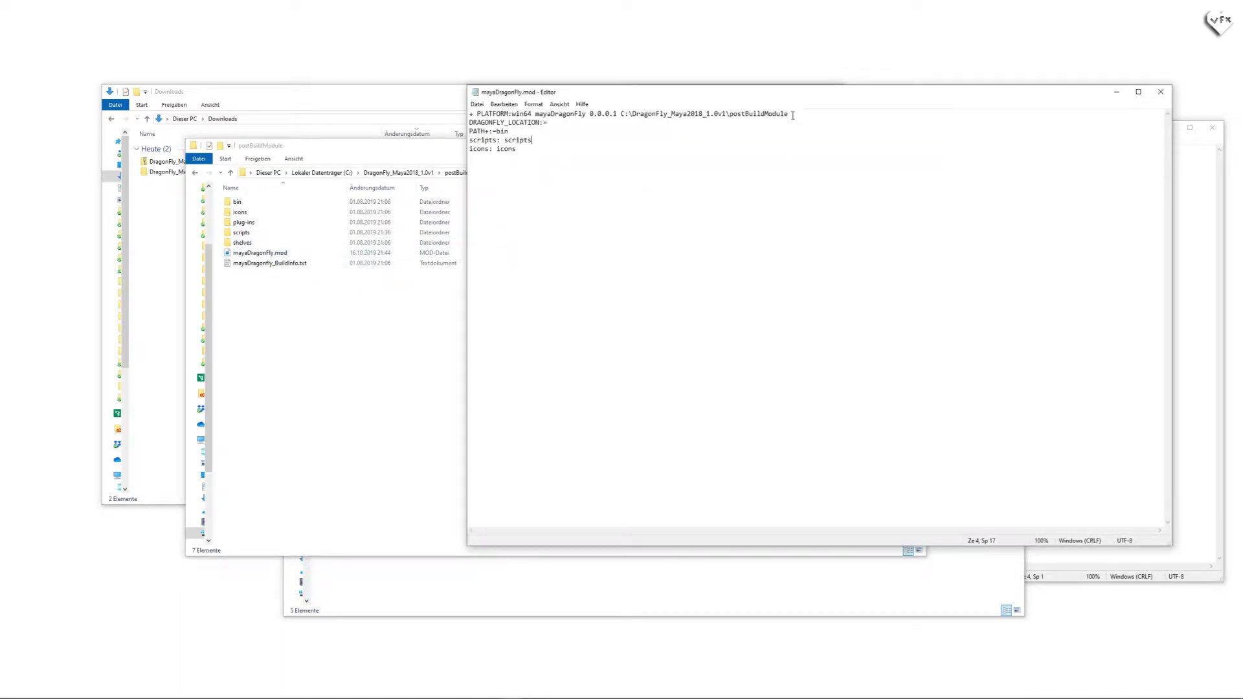
pyautogui.moveTo(792, 115); pyautogui.dragTo(628, 114)
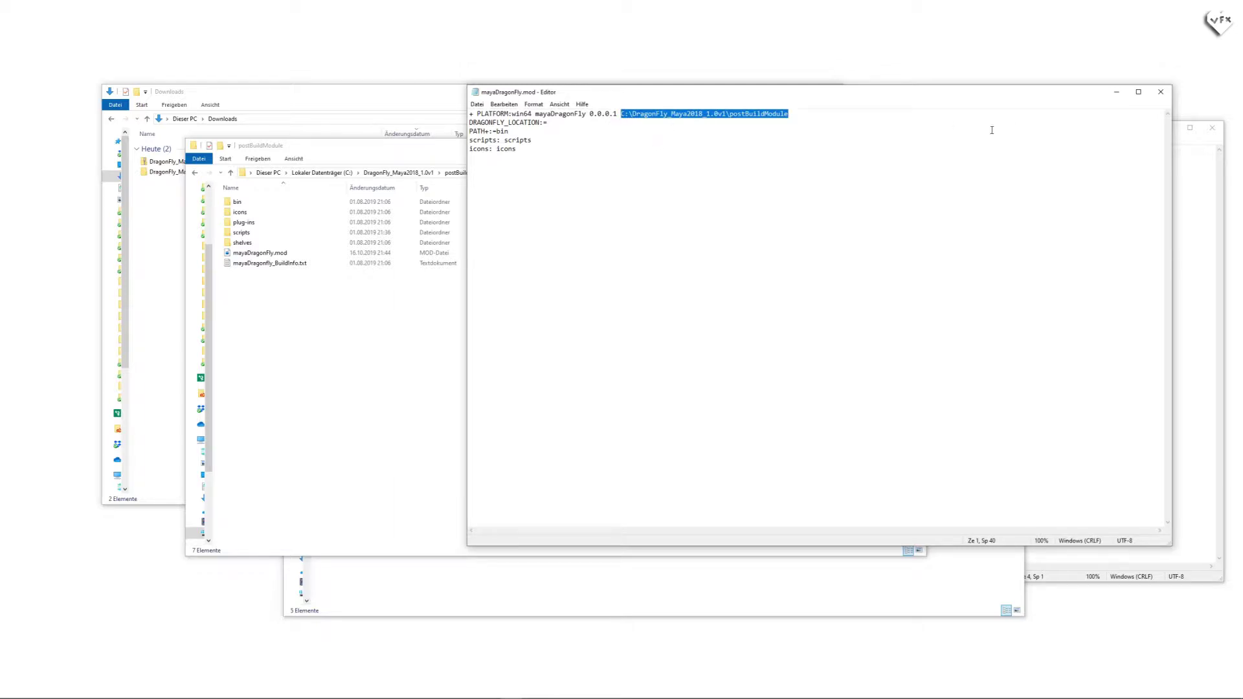
pyautogui.click(1160, 91)
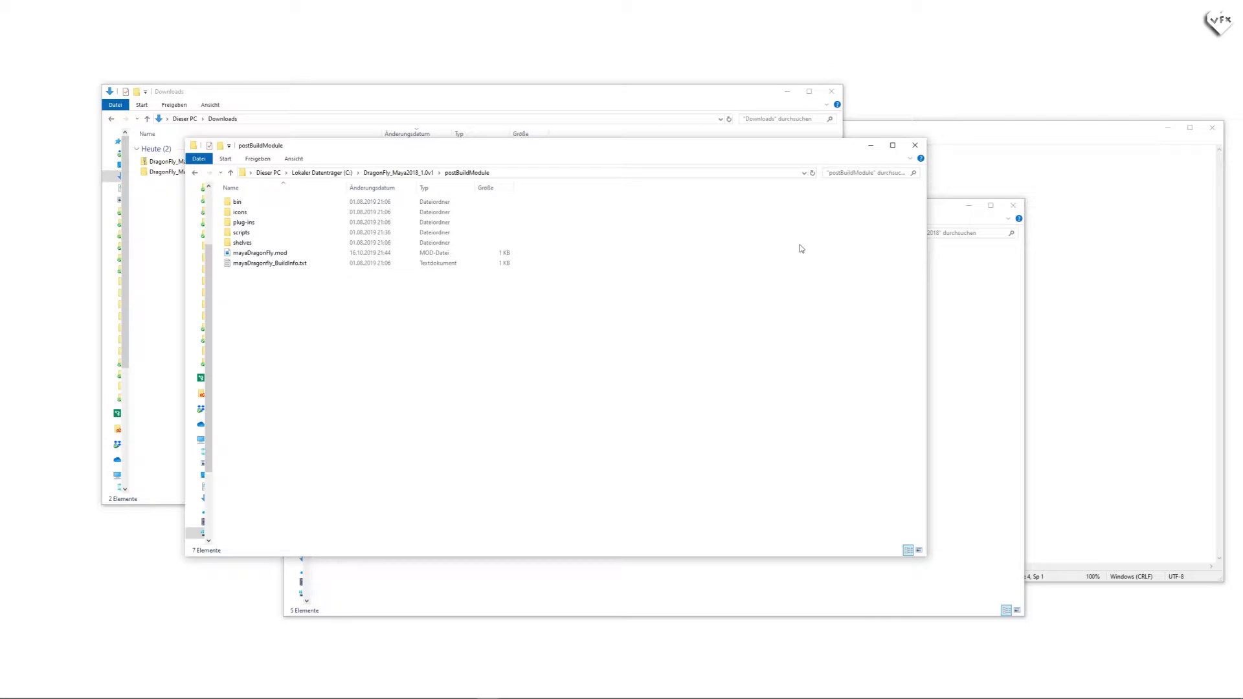
# - Locate the Maya.env file in the Documents\maya\2018 folder
pyautogui.click(427, 574)
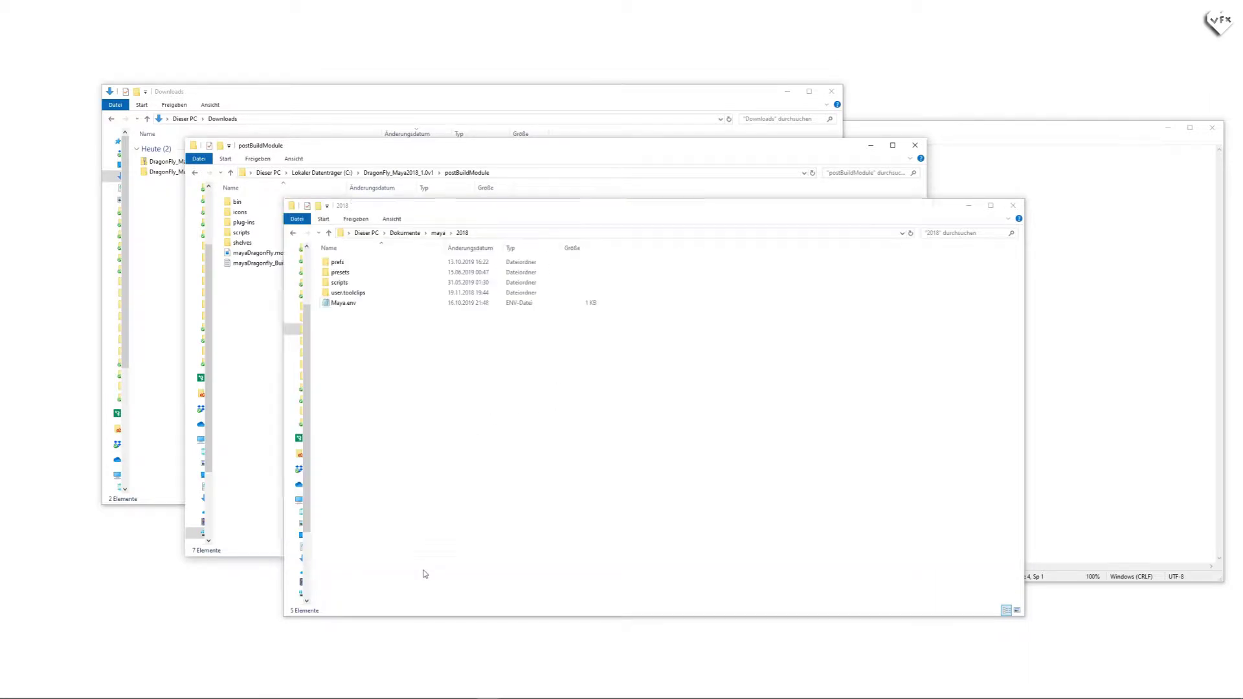
pyautogui.click(500, 232)
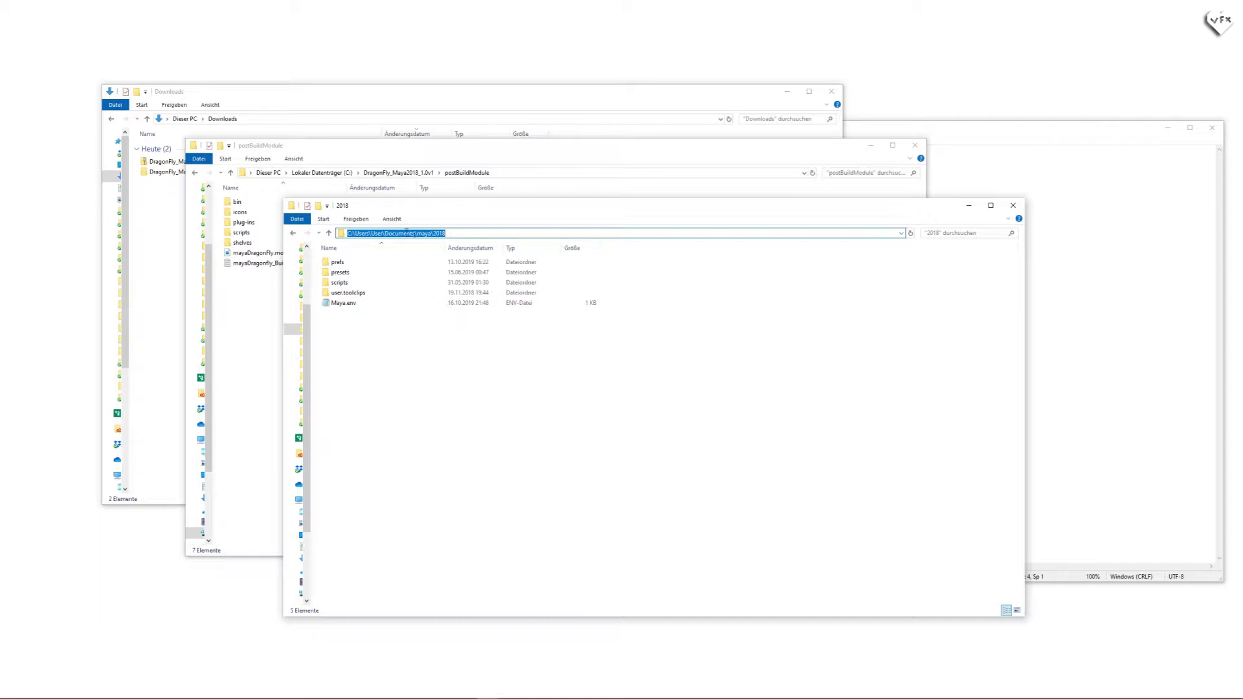
pyautogui.click(343, 303)
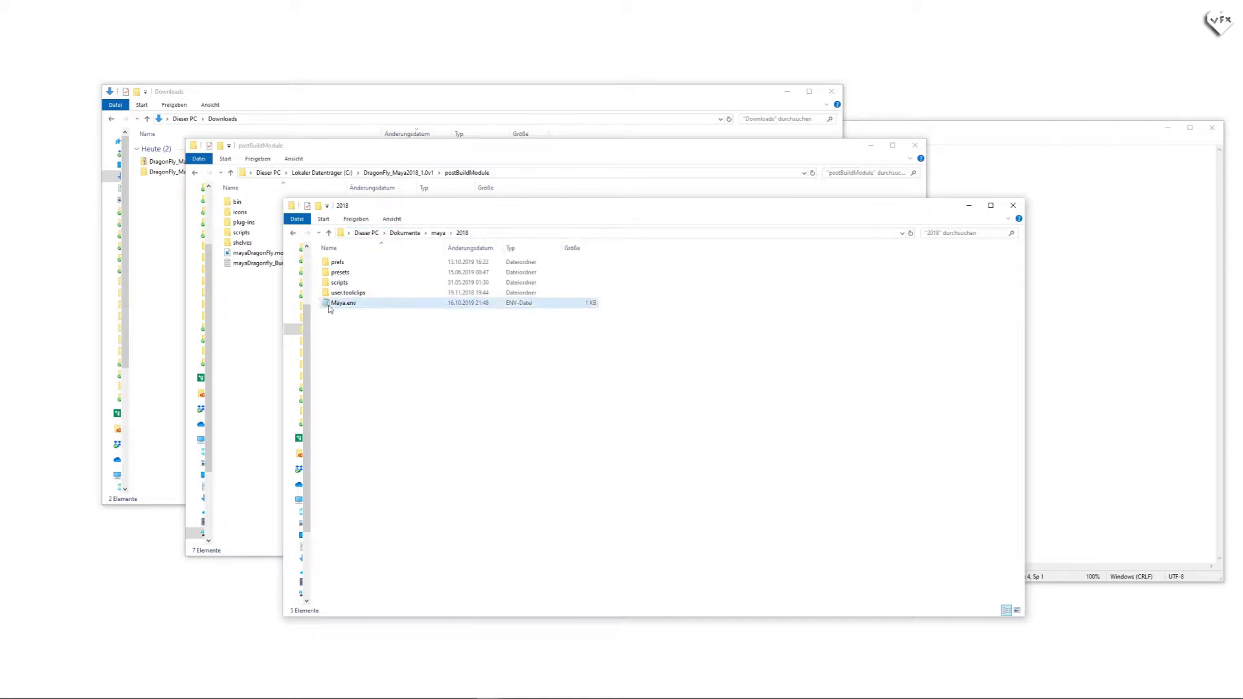
pyautogui.click(860, 313)
# - Delete the C:\Yeti\Yeti_M_2018; entry from MAYA_MODULE_PATH in Maya.env
pyautogui.click(1095, 275)
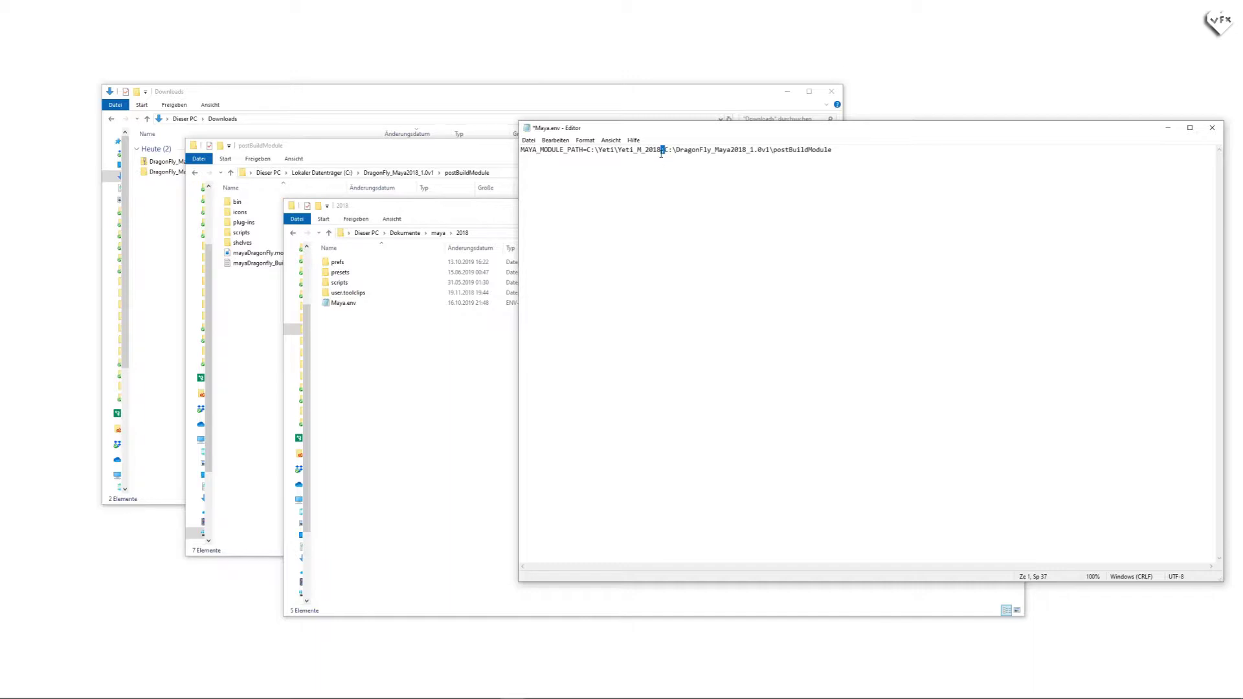
pyautogui.moveTo(850, 151); pyautogui.dragTo(665, 146)
pyautogui.click(667, 162)
pyautogui.moveTo(660, 150); pyautogui.dragTo(588, 150)
pyautogui.press('Delete')
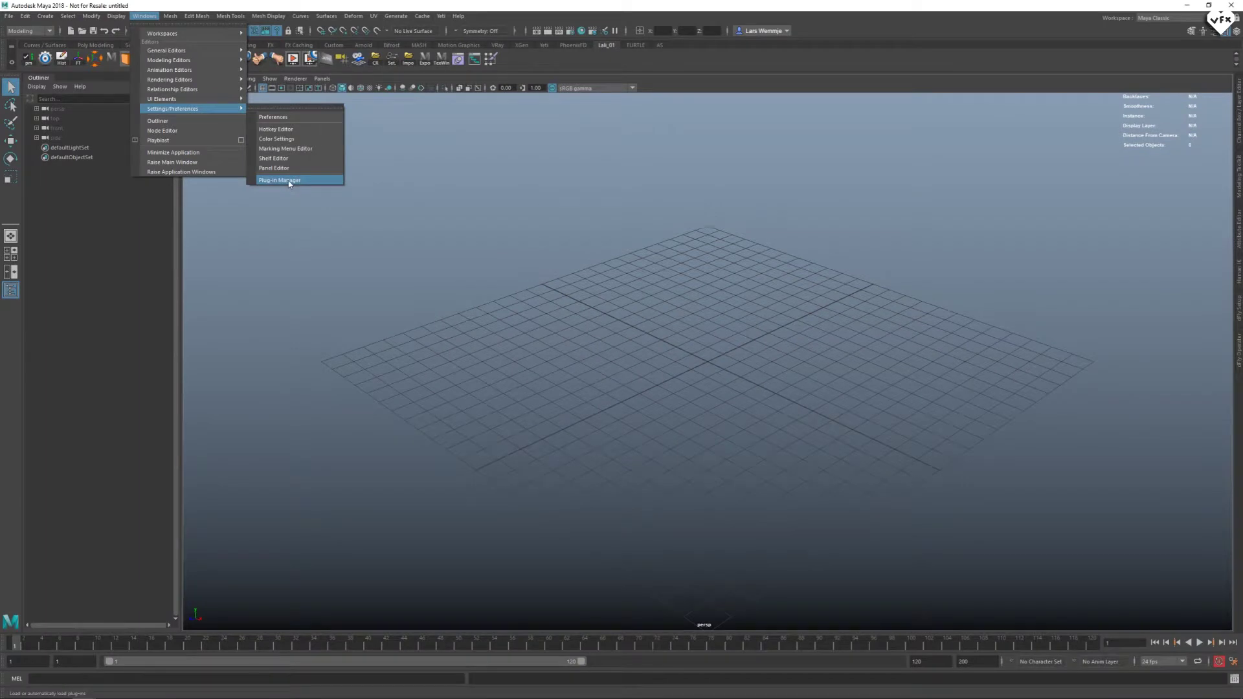
# - Load mayaDragonfly.mll in the Plug-in Manager filtered by 'dr', then browse the DragonFly menu
pyautogui.click(289, 181)
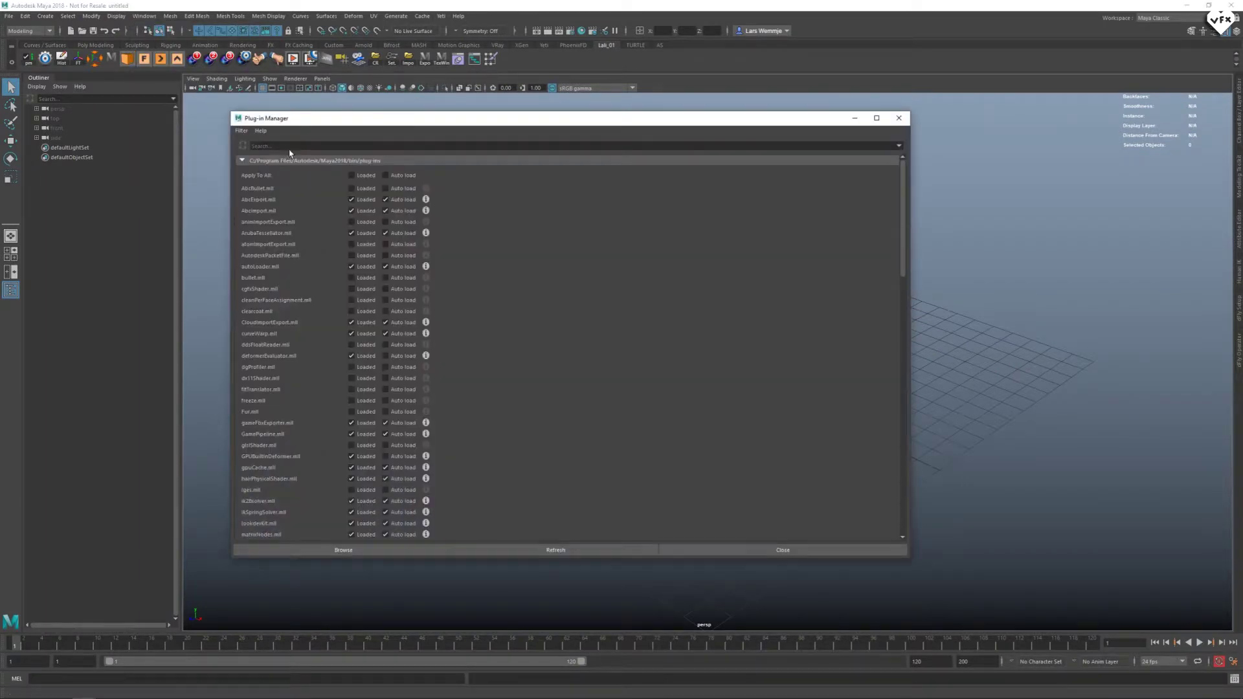
pyautogui.click(295, 146)
pyautogui.write('dr')
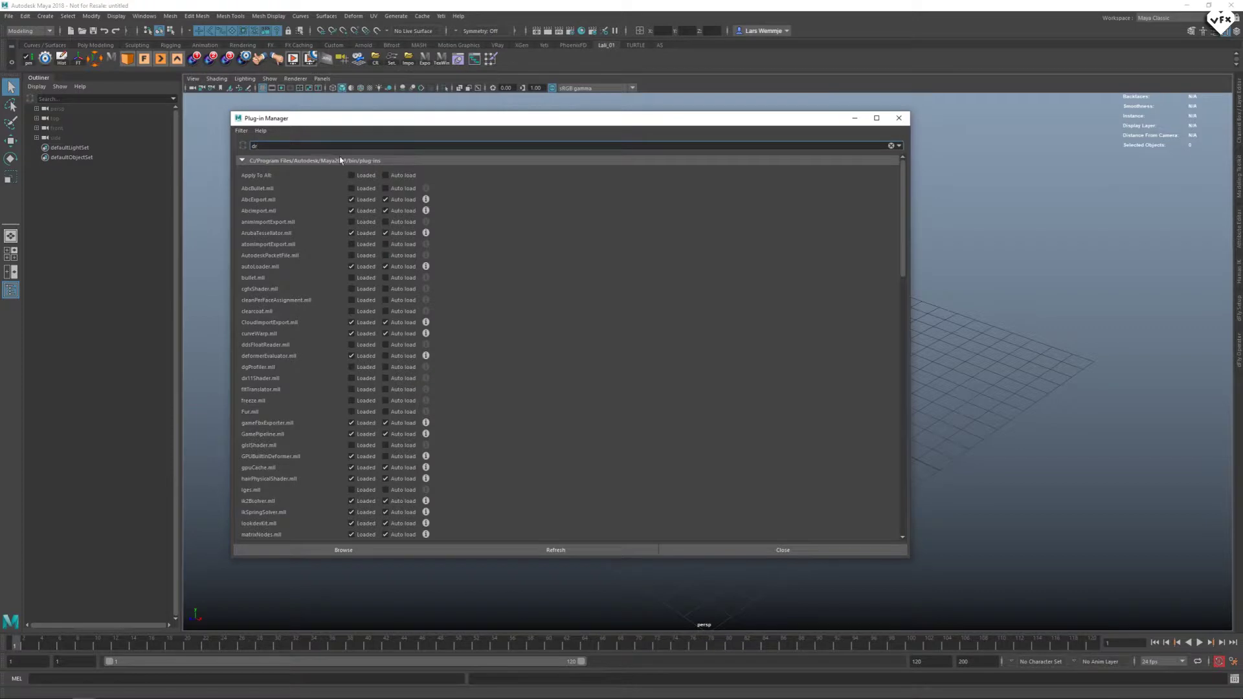
pyautogui.click(352, 178)
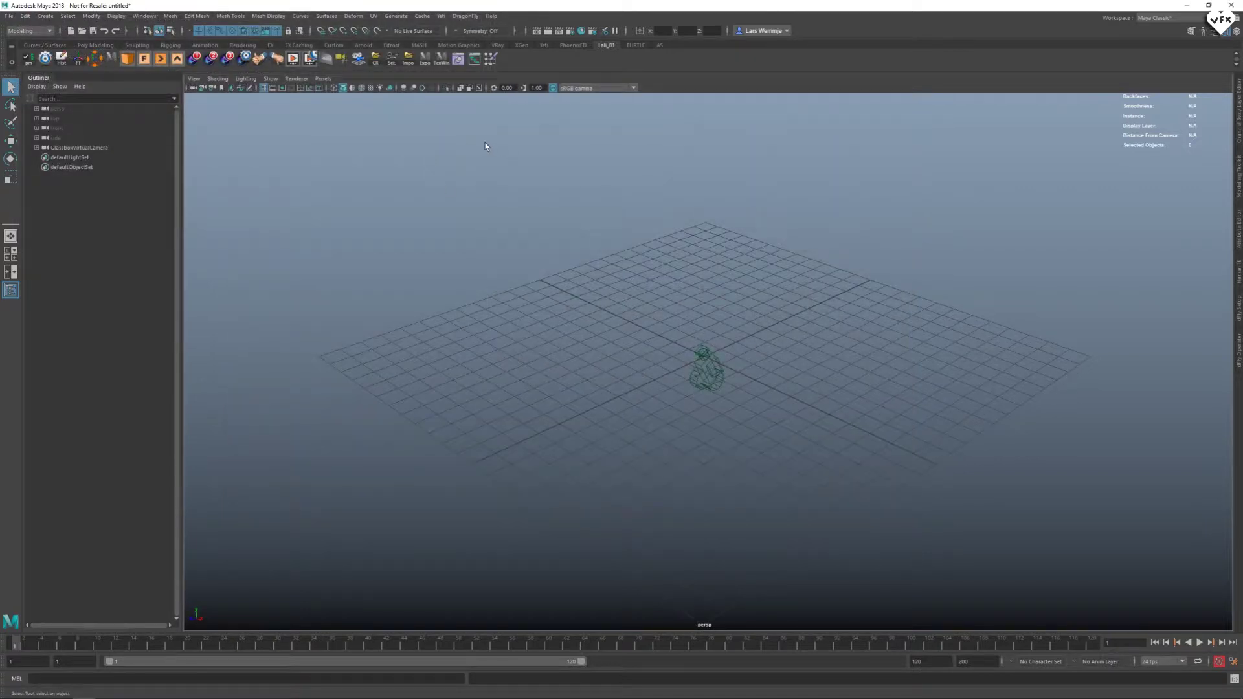
pyautogui.click(475, 17)
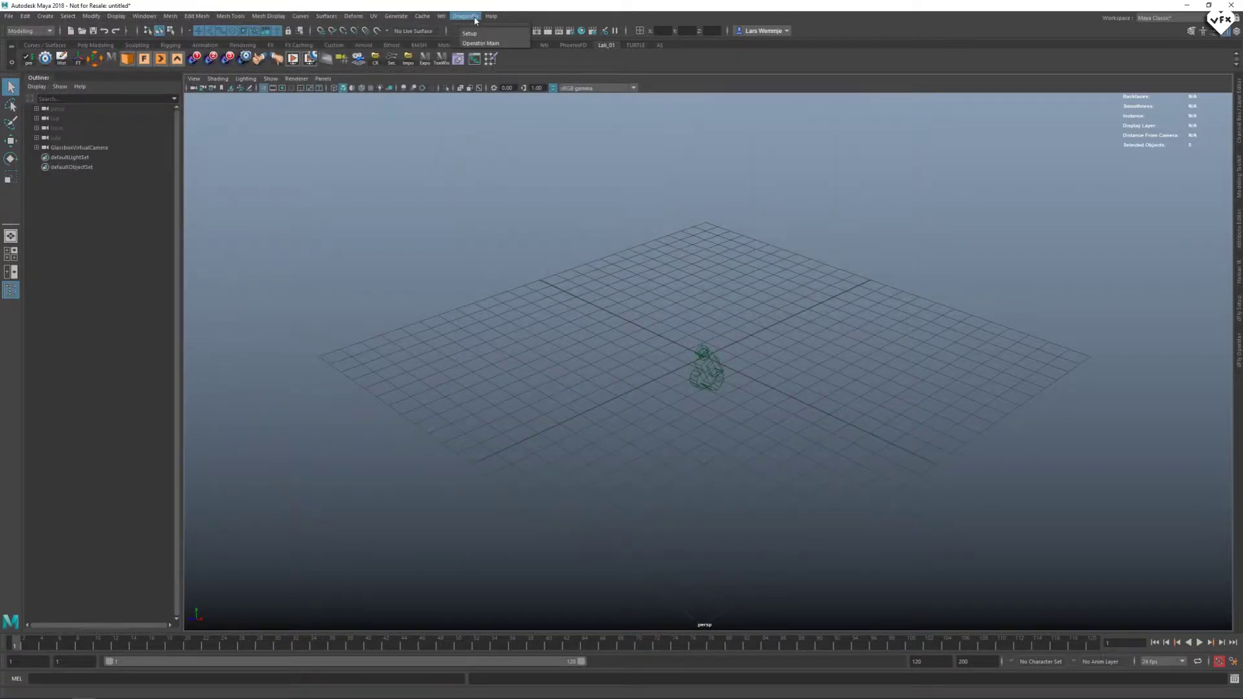
pyautogui.click(909, 243)
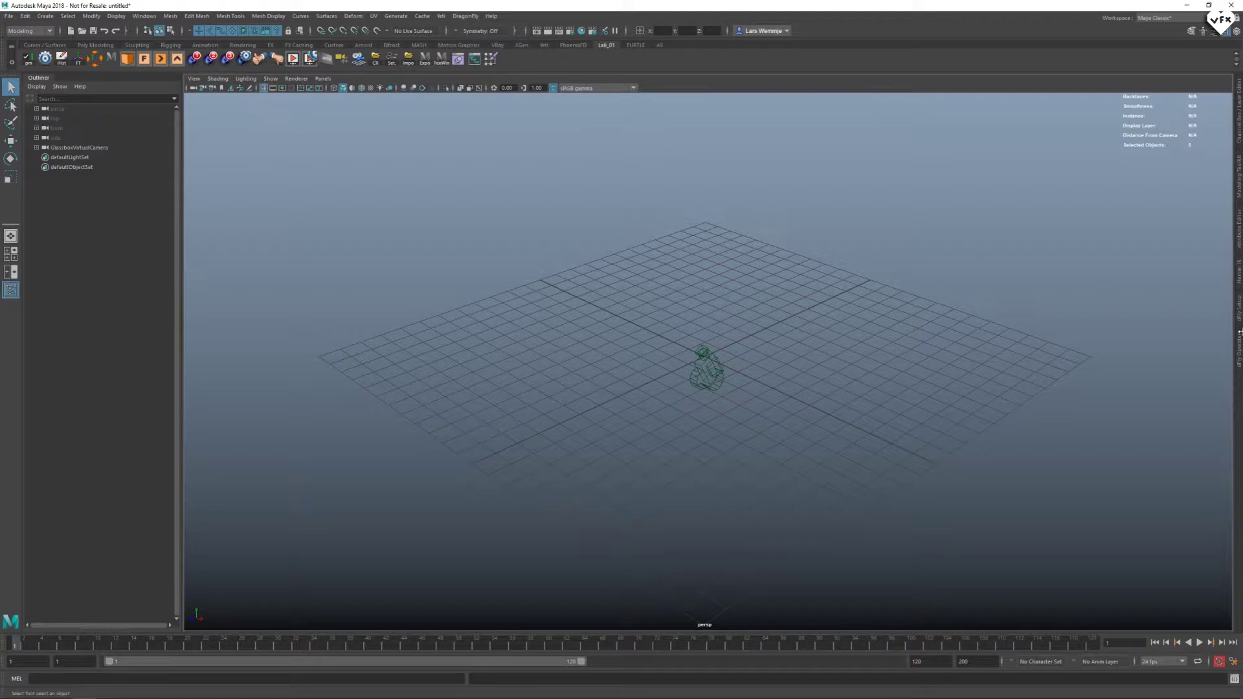
# - Switch from the dFly Operator panel to the DragonFly Setup panel
pyautogui.click(1239, 345)
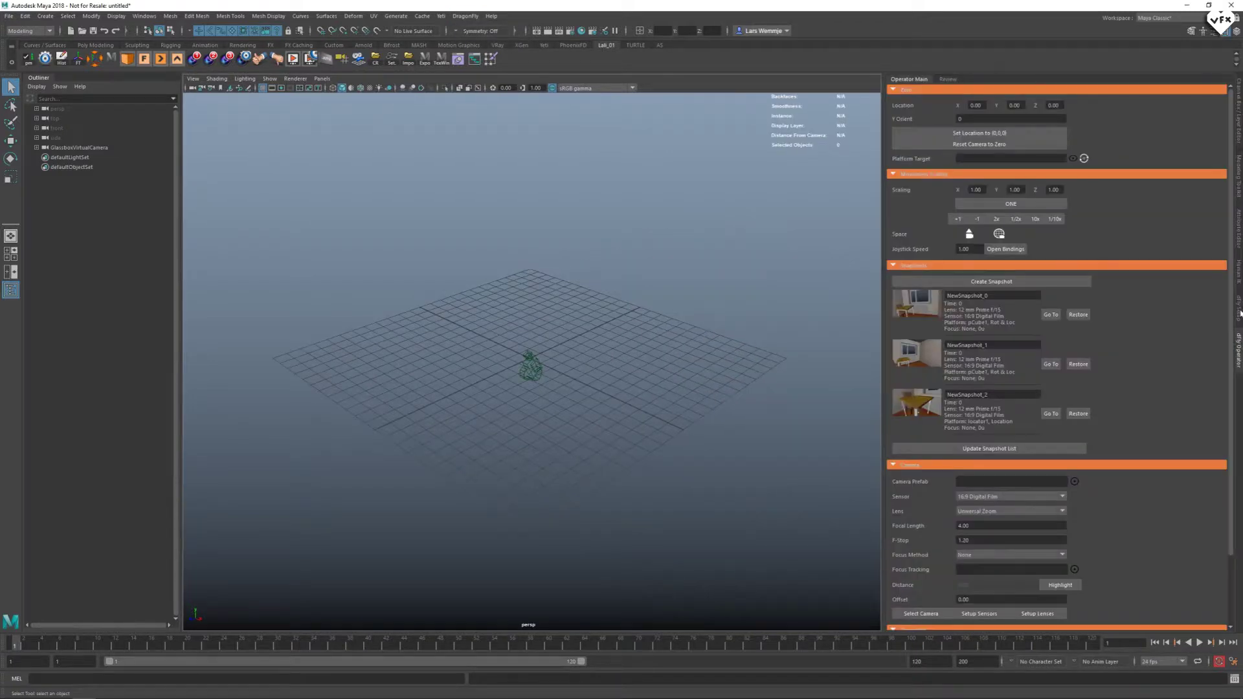
pyautogui.click(1239, 314)
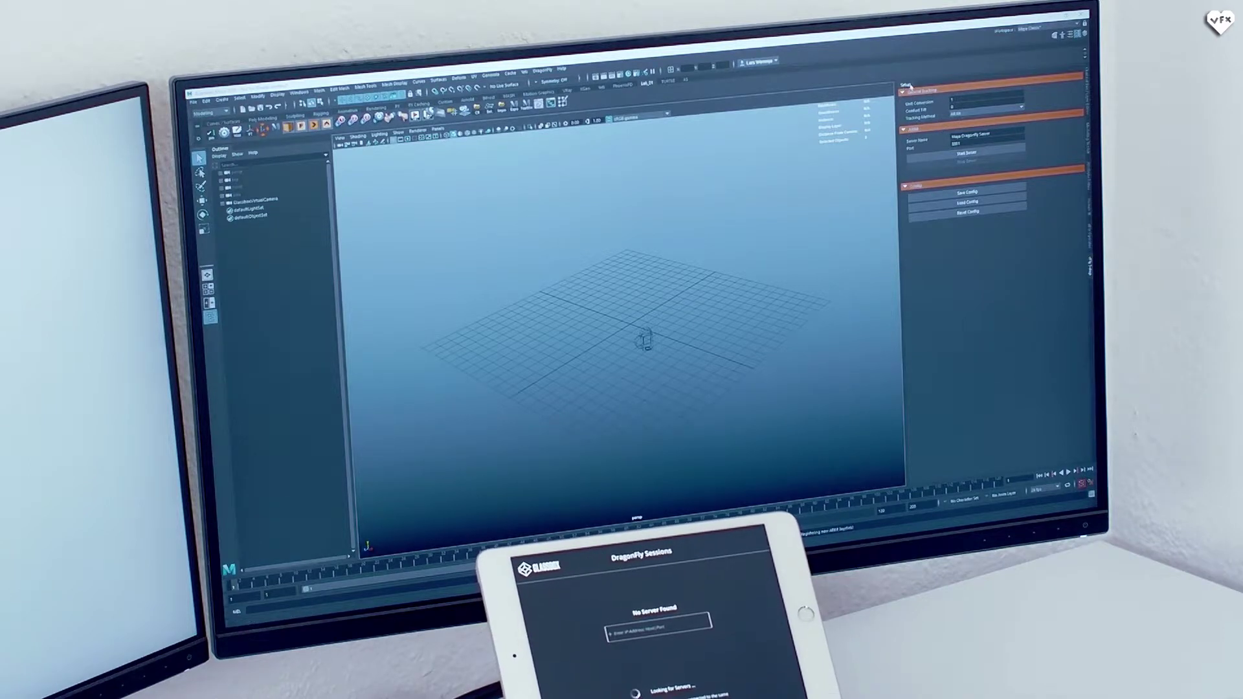
# - Start the DragonFly server and set the camera's Y location to 10 in the operator settings
pyautogui.click(968, 154)
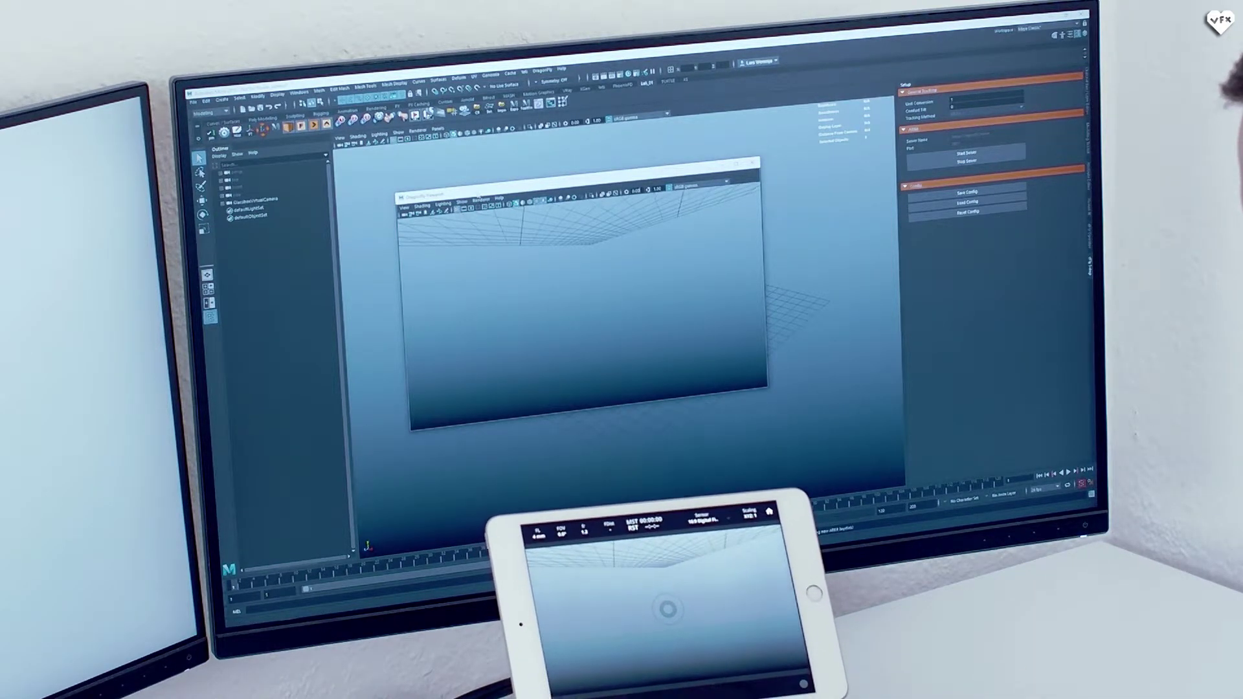
pyautogui.moveTo(479, 196); pyautogui.dragTo(492, 201)
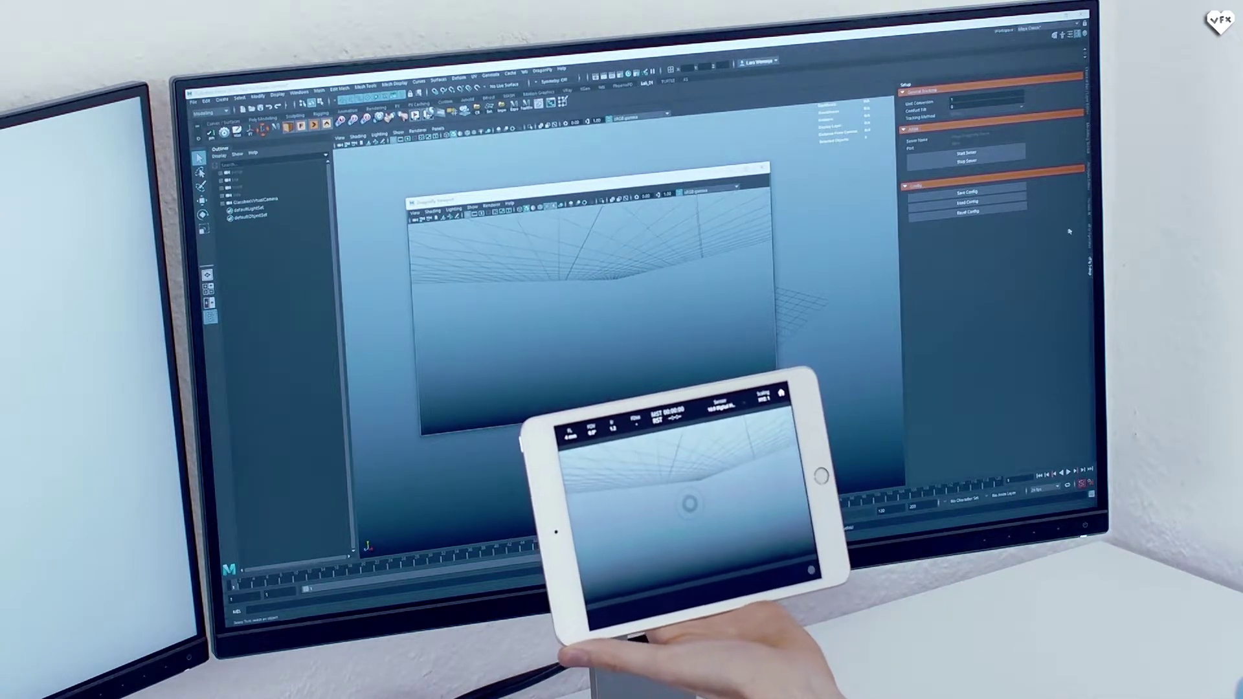
pyautogui.click(1087, 231)
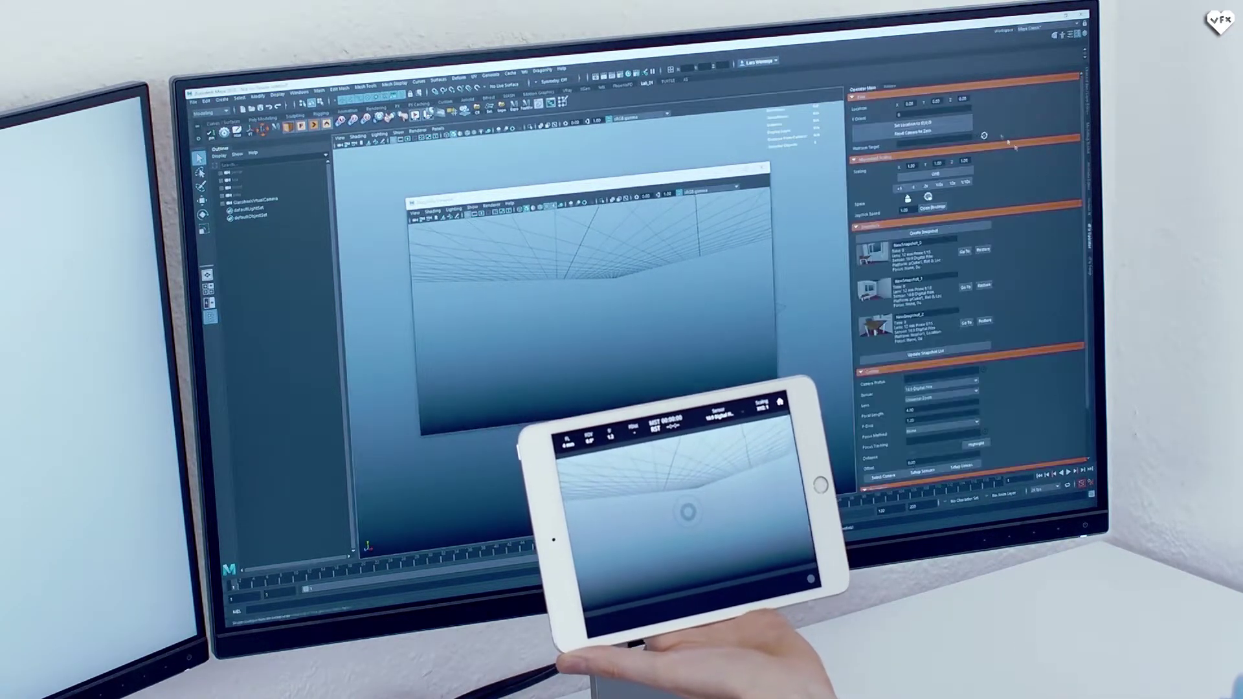
pyautogui.click(933, 102)
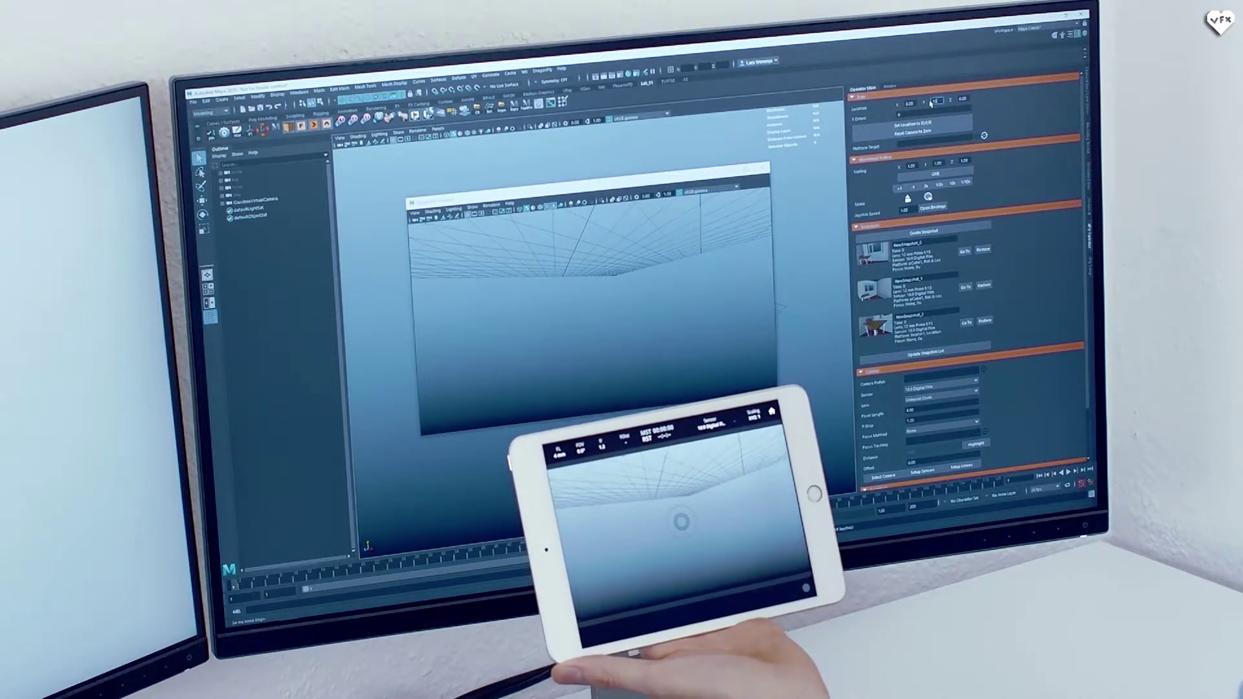
pyautogui.press('Return')
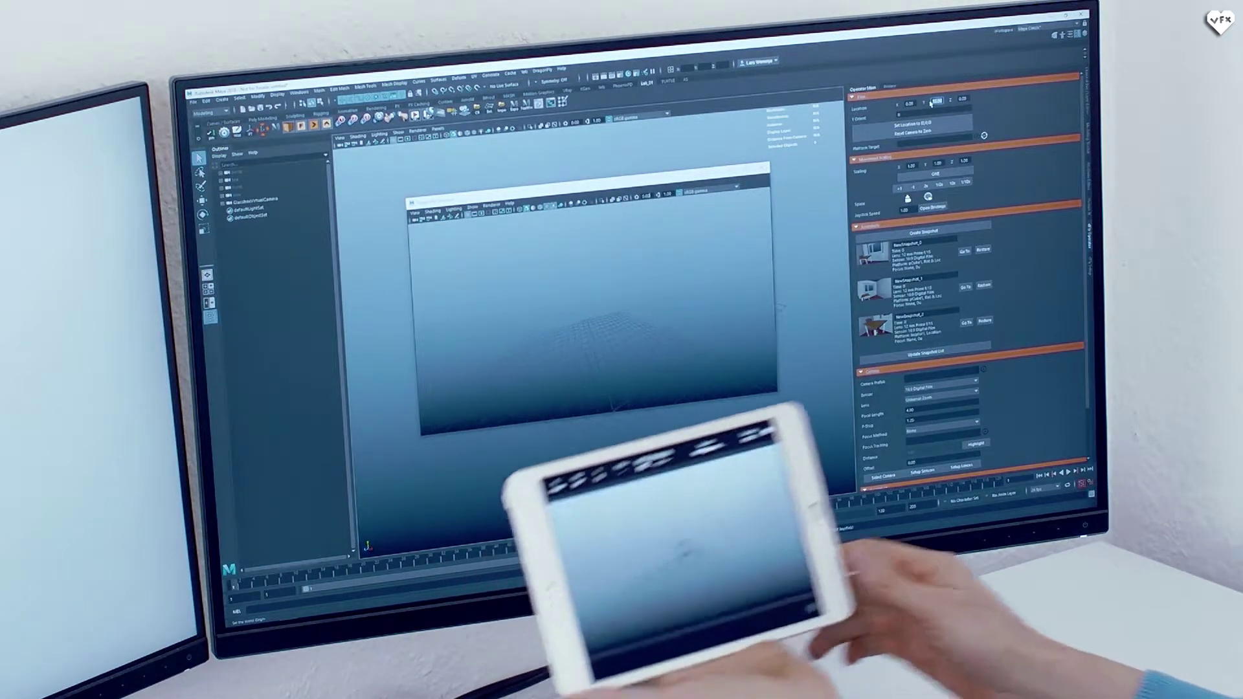
pyautogui.click(903, 114)
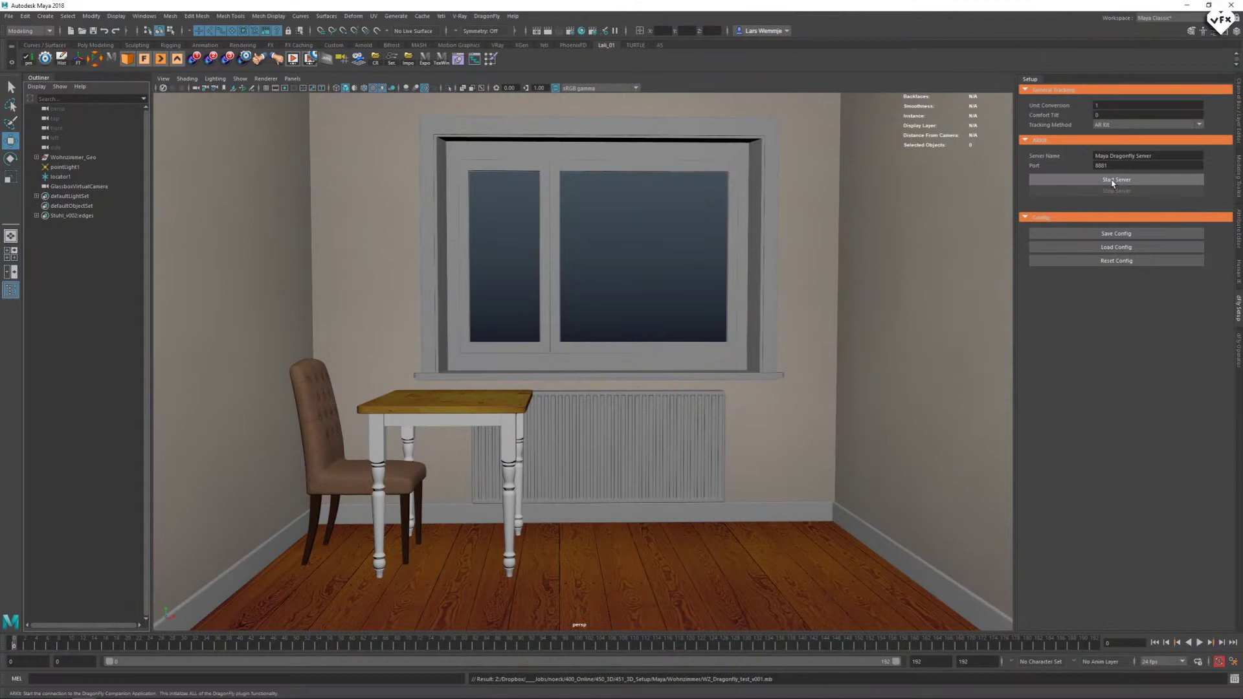
# - Start the Dragonfly server again and switch to the dFly Operator settings
pyautogui.click(1113, 181)
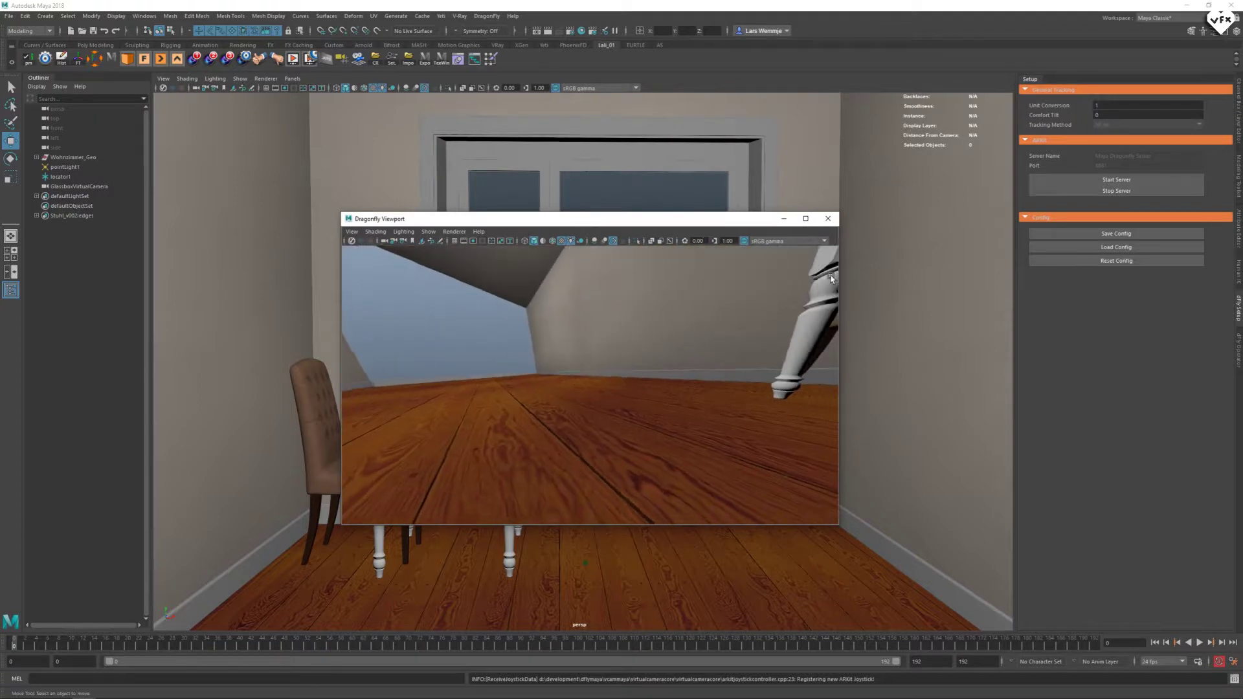
pyautogui.click(1238, 346)
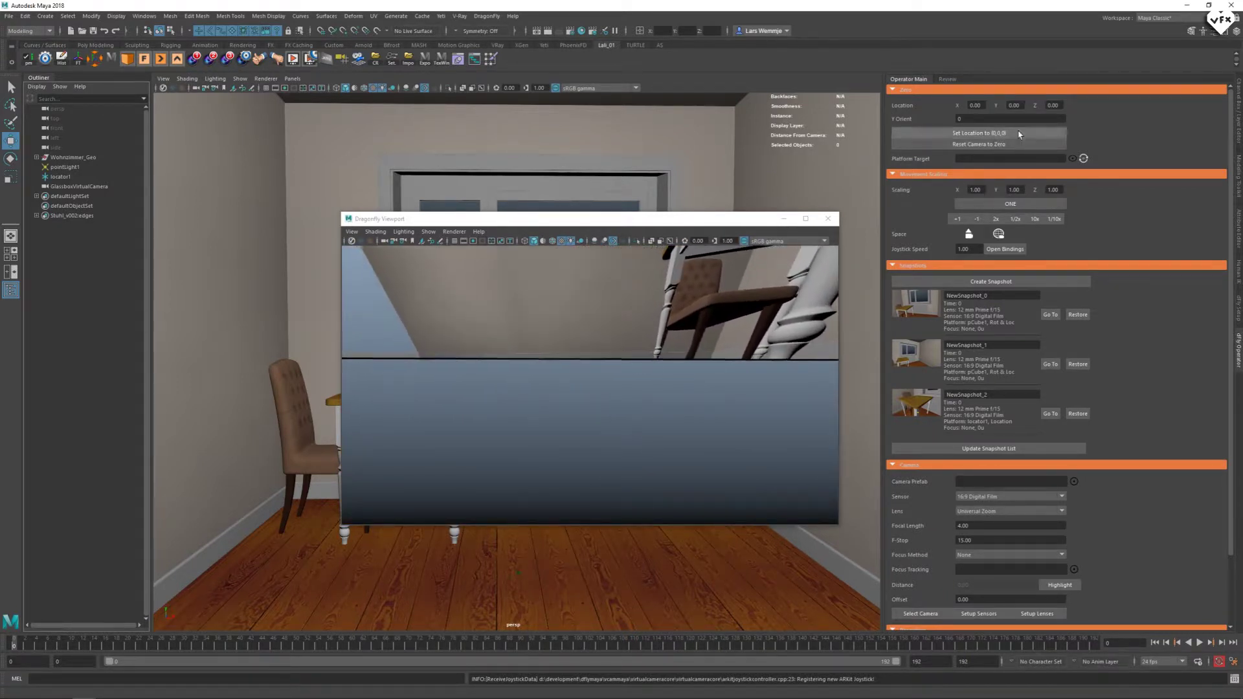
# - Set the camera's Y location offset to 100 and its focal length to 15
pyautogui.doubleClick(954, 121)
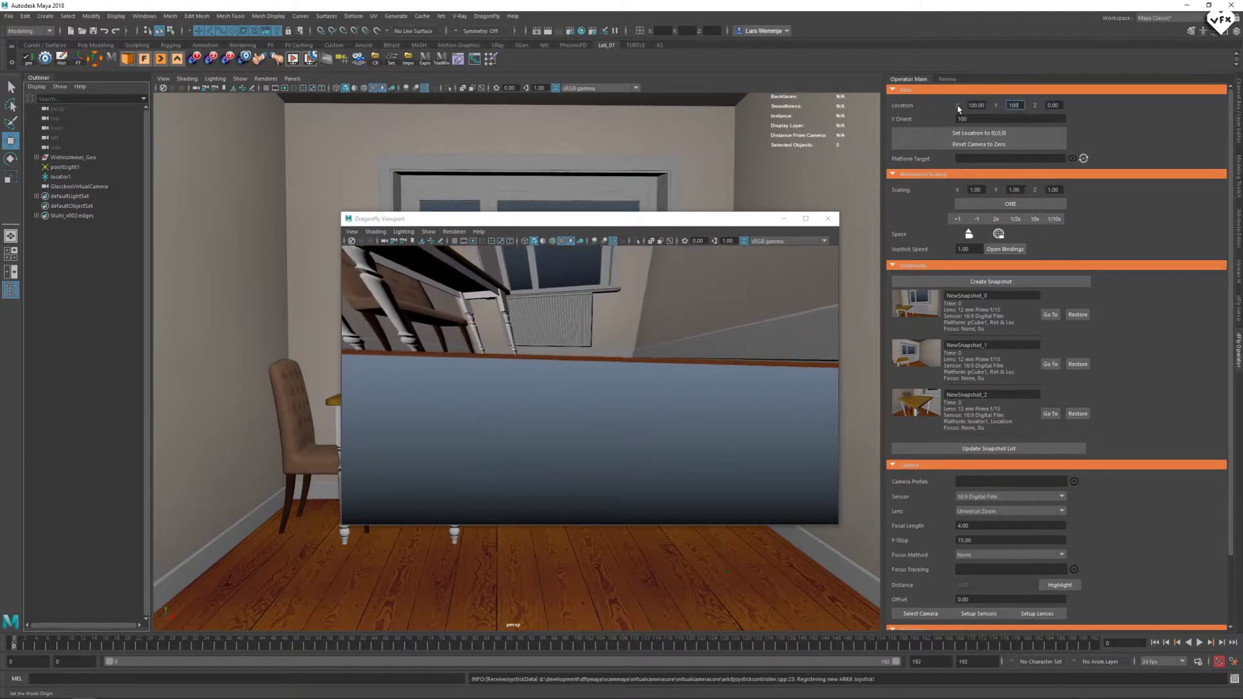
pyautogui.press('Return')
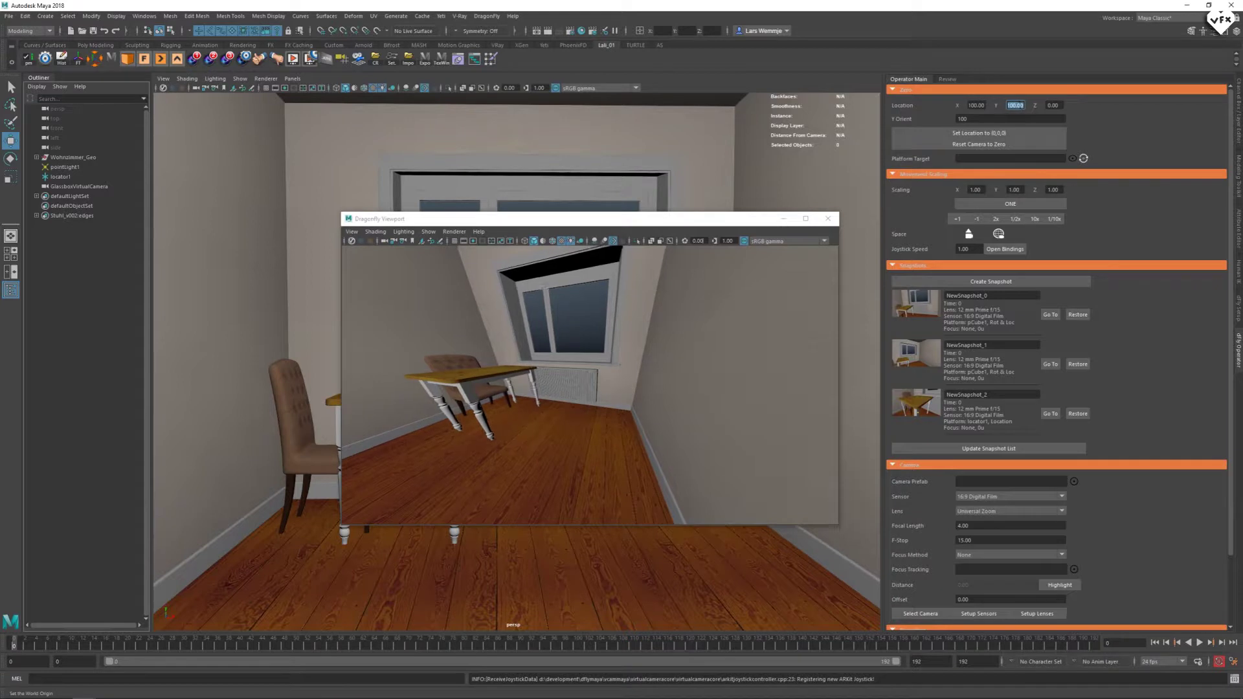
pyautogui.scroll(-2, 1036, 323)
pyautogui.click(965, 445)
pyautogui.write('15')
pyautogui.press('Return')
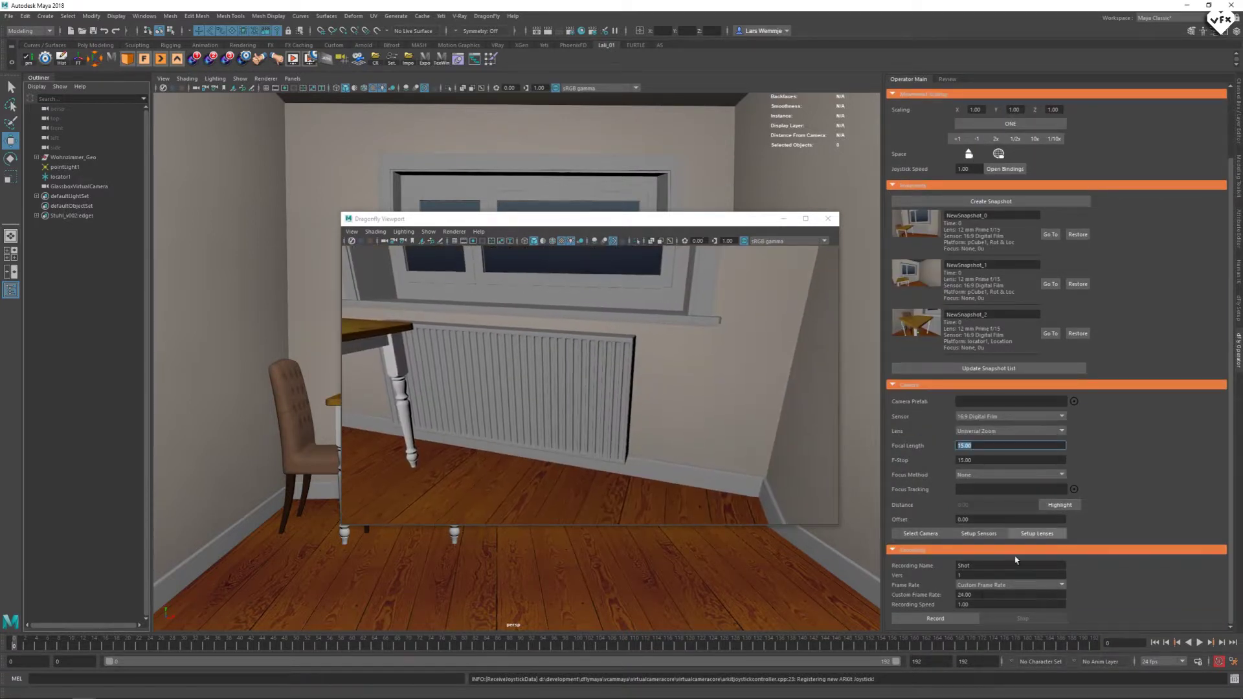
pyautogui.click(955, 595)
# - Set the custom frame rate to 25 and reposition the Dragonfly Viewport window
pyautogui.write('25')
pyautogui.press('Return')
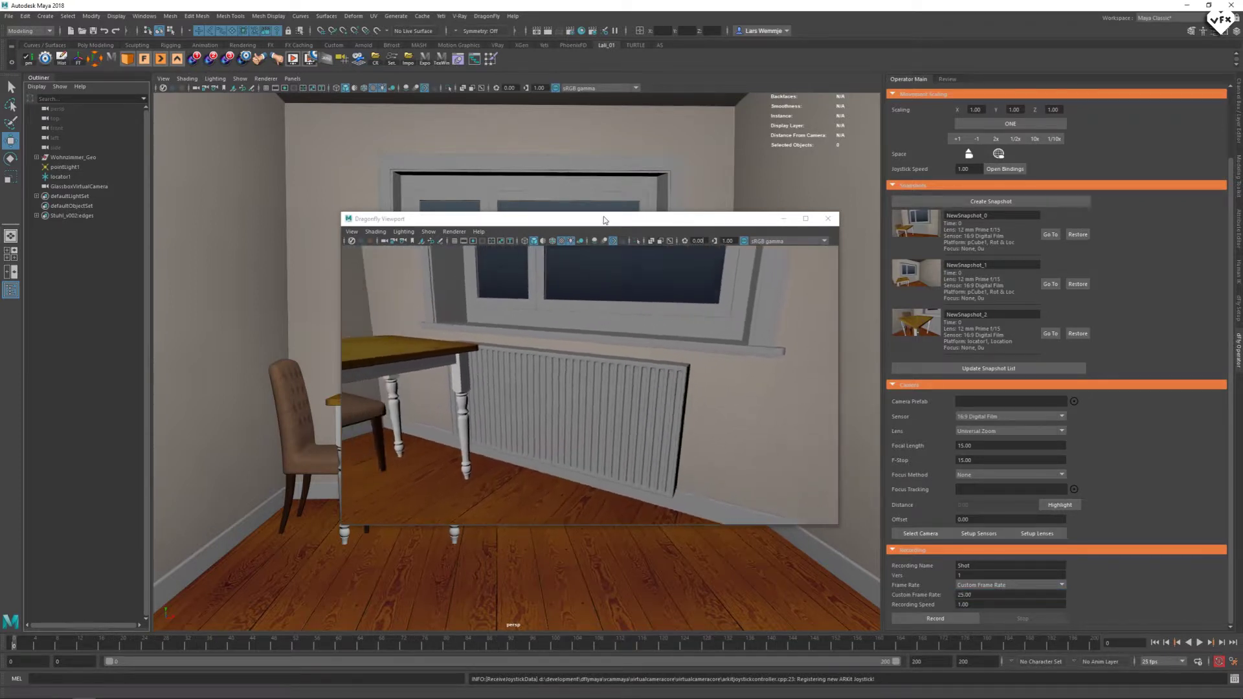
pyautogui.moveTo(610, 221); pyautogui.dragTo(472, 152)
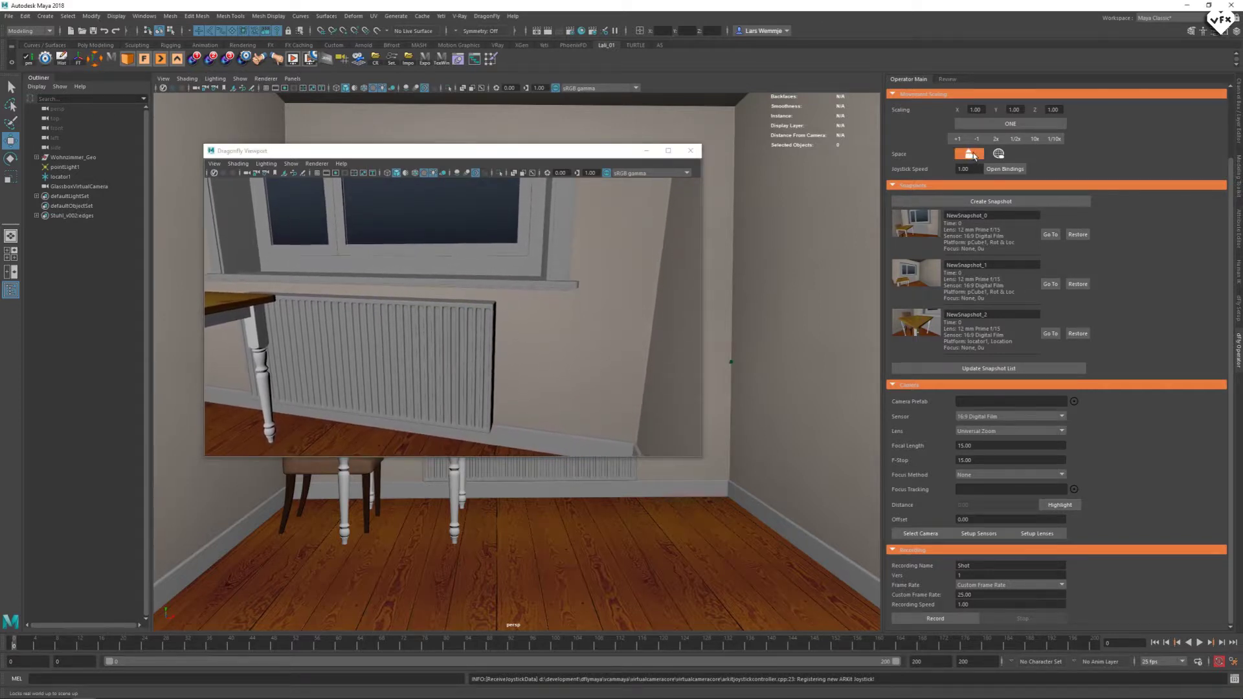
# - Toggle the camera movement Space setting between world and local
pyautogui.click(999, 155)
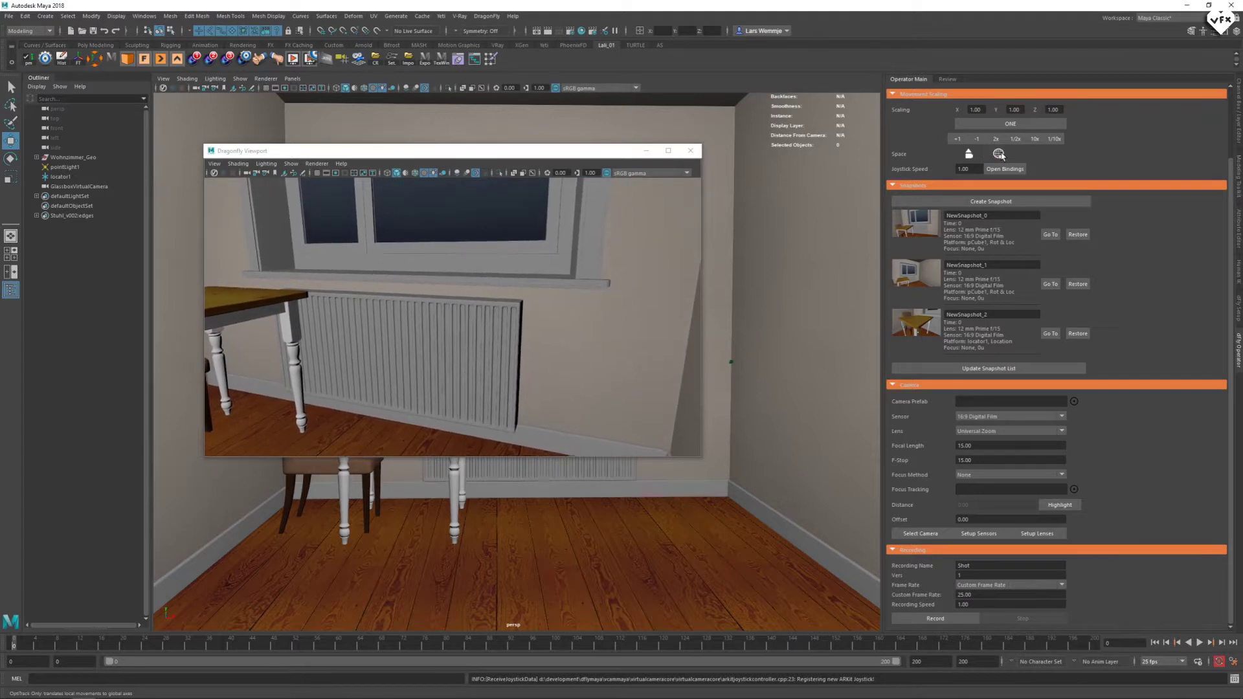
pyautogui.scroll(3, 1055, 166)
pyautogui.scroll(1, 1062, 167)
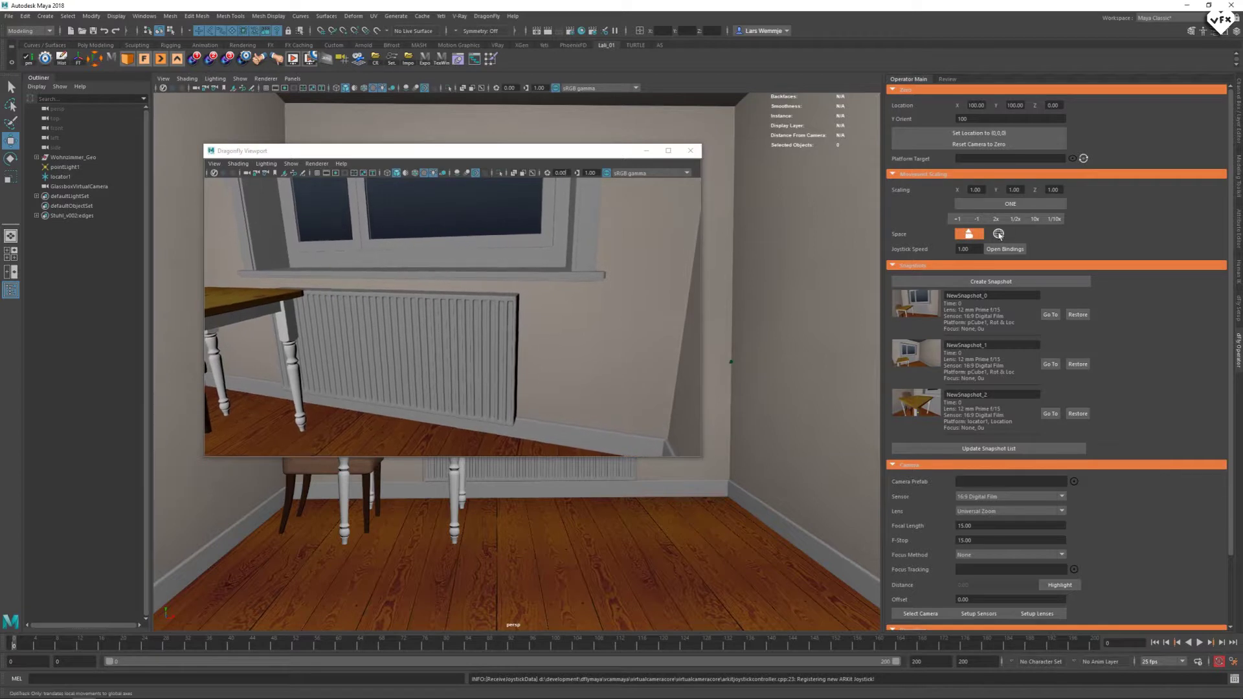
pyautogui.click(971, 235)
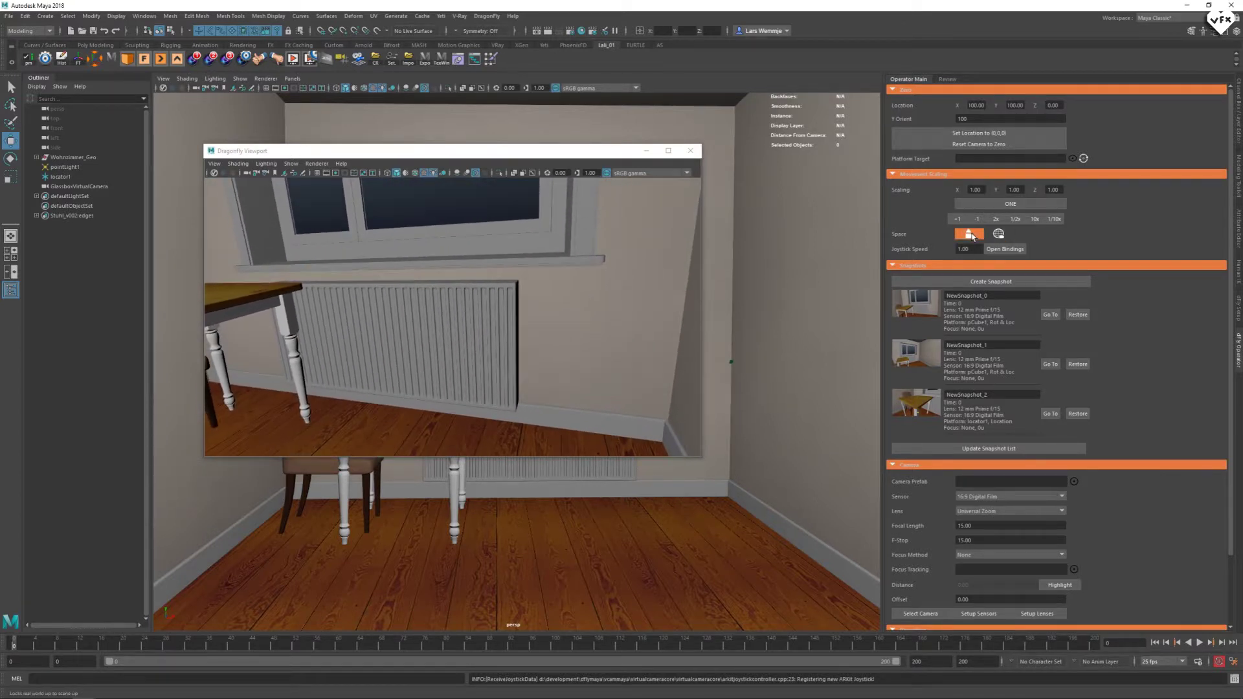
pyautogui.click(998, 234)
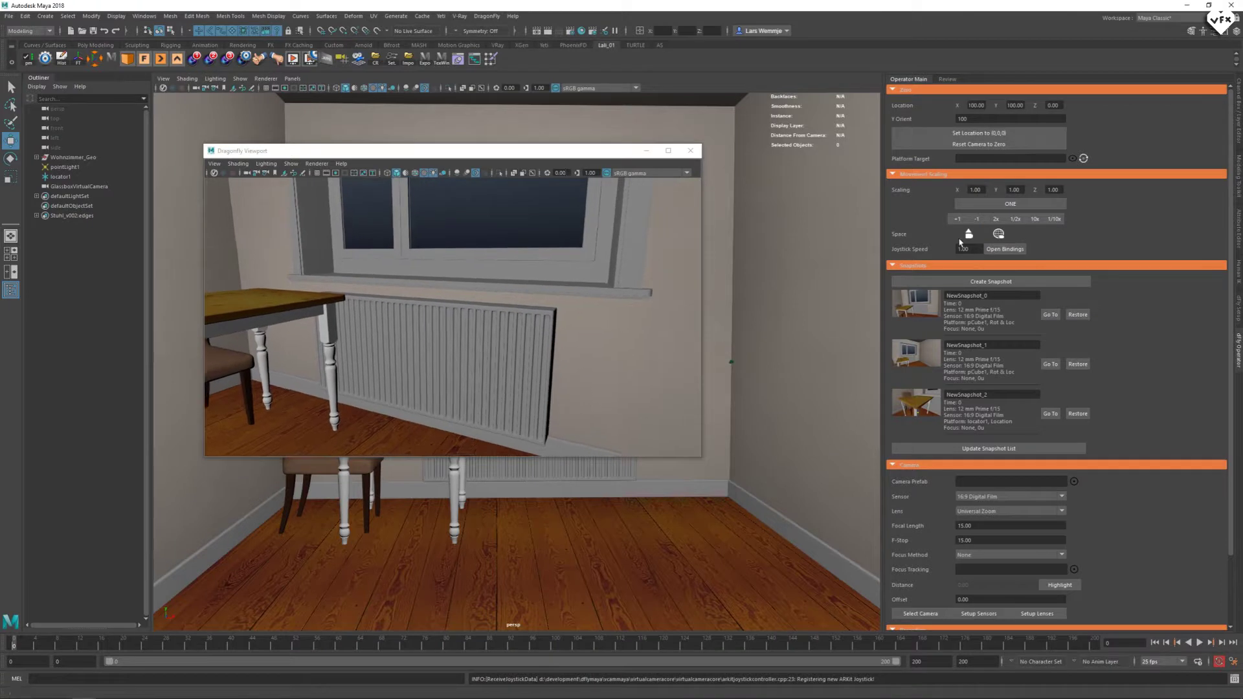
pyautogui.click(969, 234)
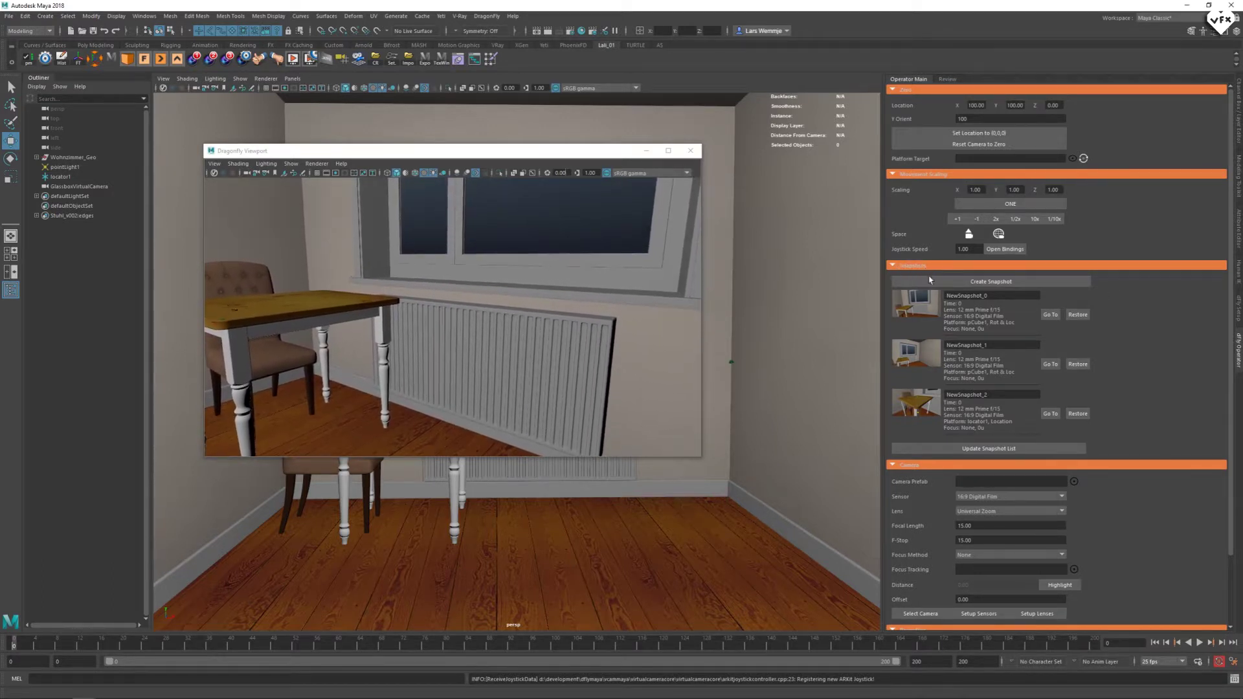
# - Save a fourth snapshot, NewSnapshot_3, and jump the camera between saved snapshots
pyautogui.click(991, 282)
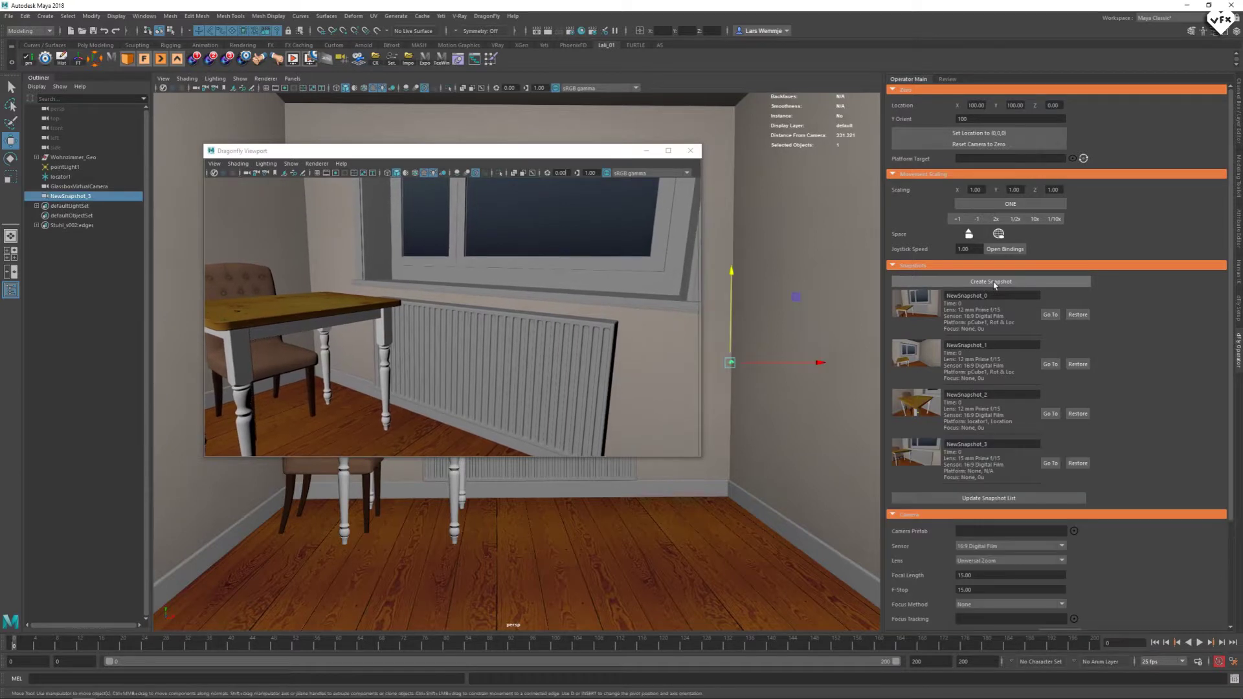
pyautogui.click(1050, 315)
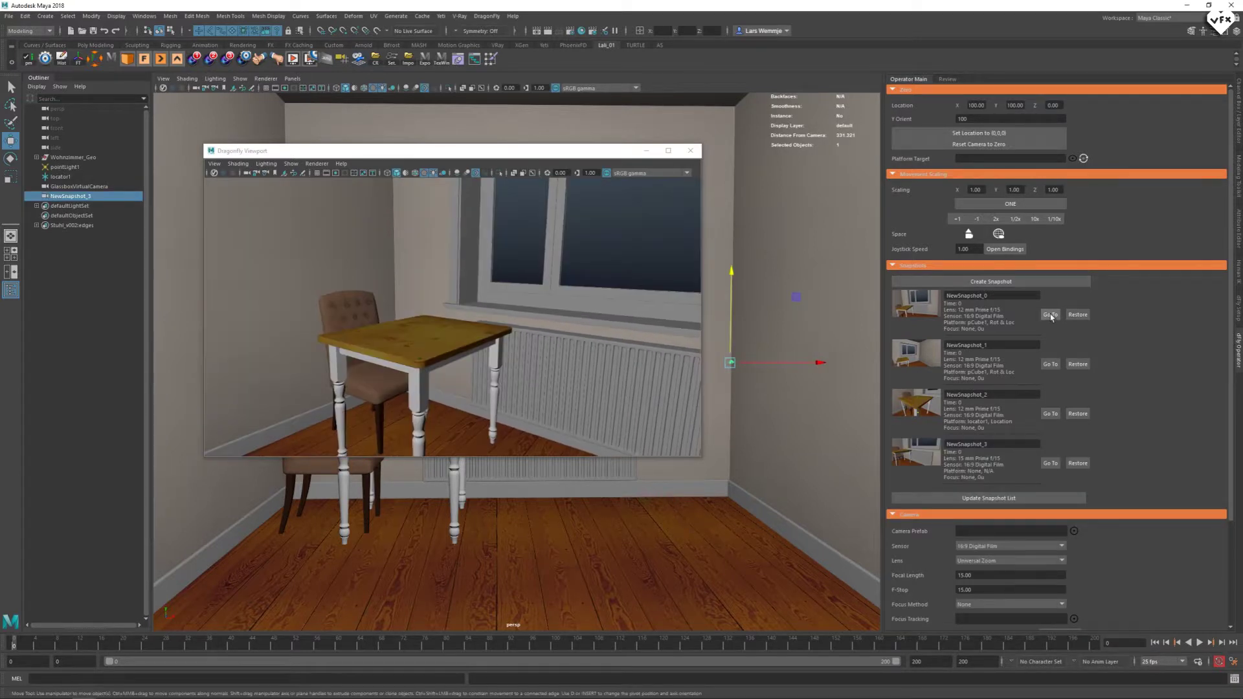
pyautogui.click(1050, 364)
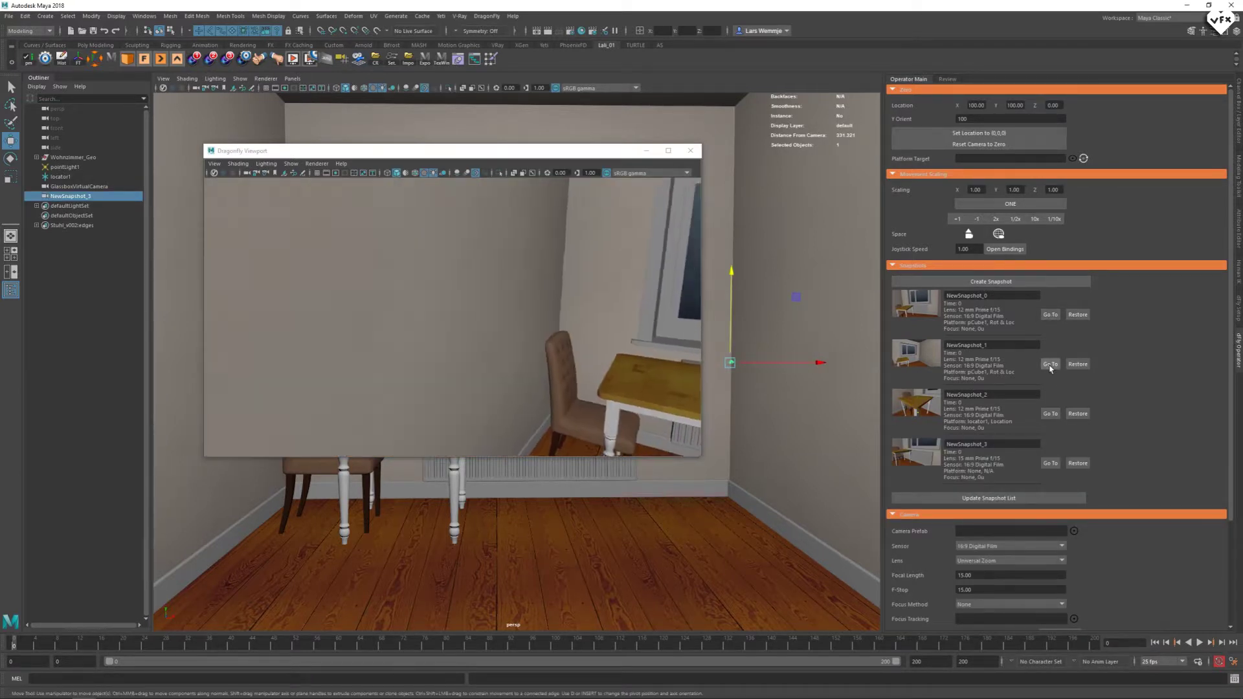
# - Restore NewSnapshot_2, attaching the camera to locator1 with a 12mm lens
pyautogui.click(1077, 414)
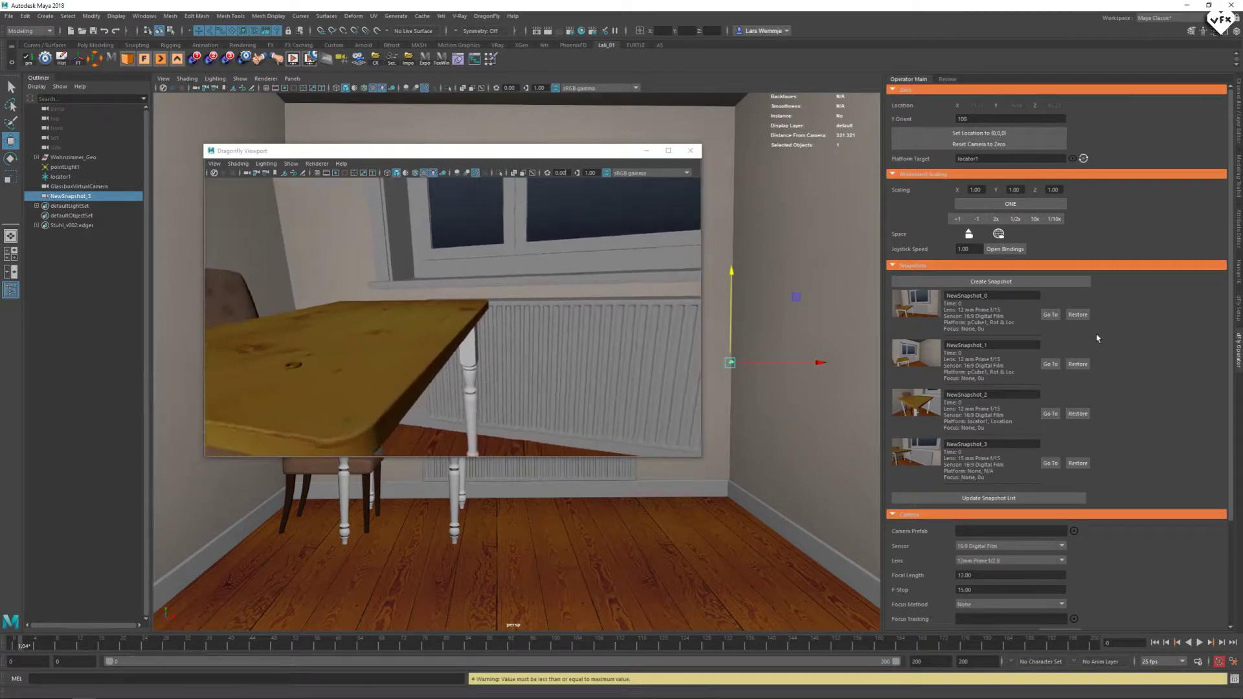
pyautogui.scroll(-2, 1119, 391)
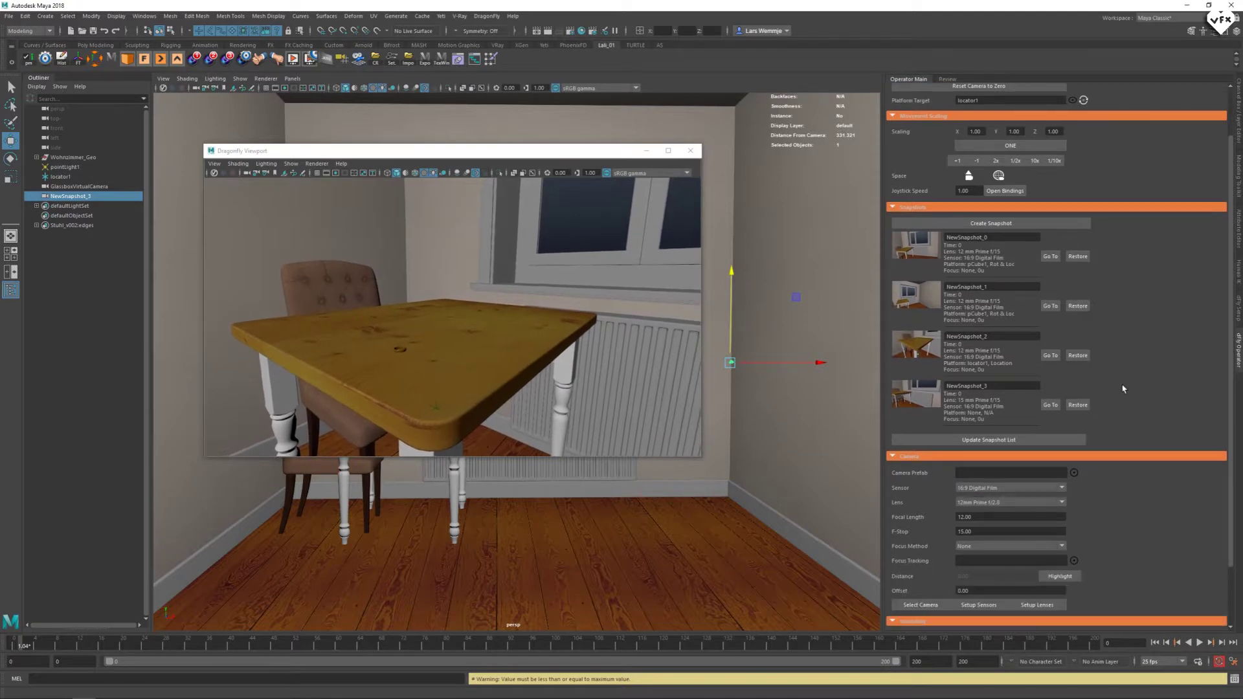
pyautogui.scroll(-2, 1117, 400)
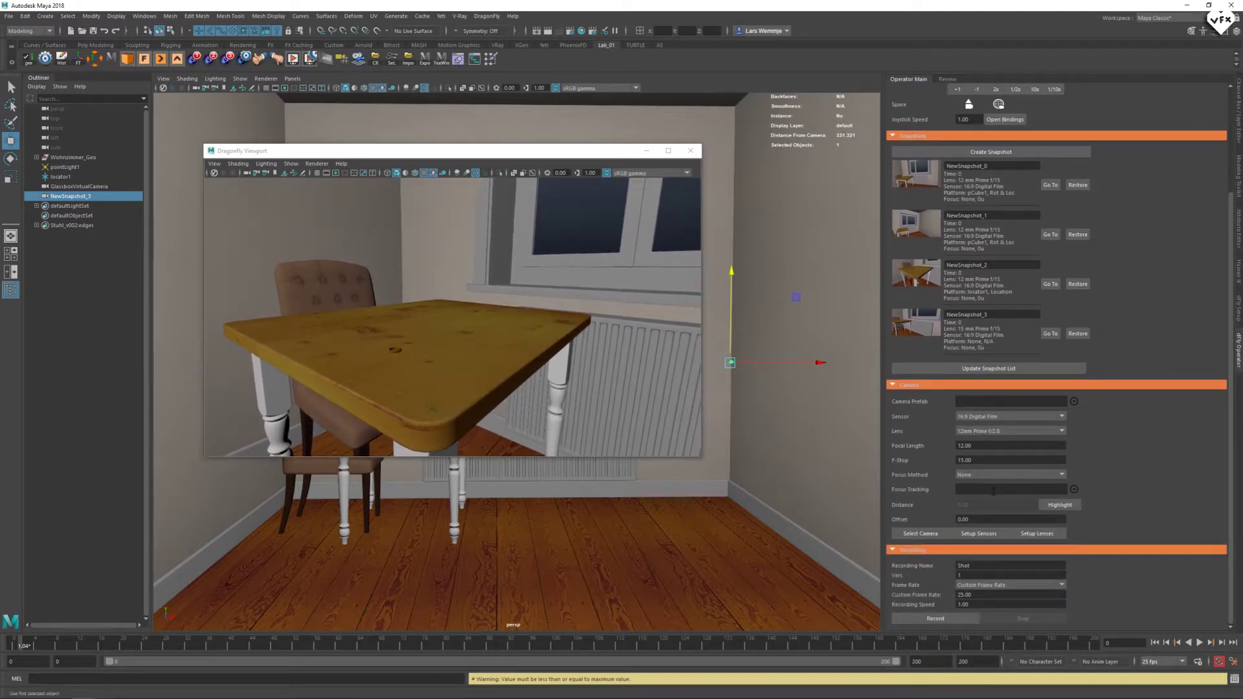
pyautogui.scroll(4, 989, 499)
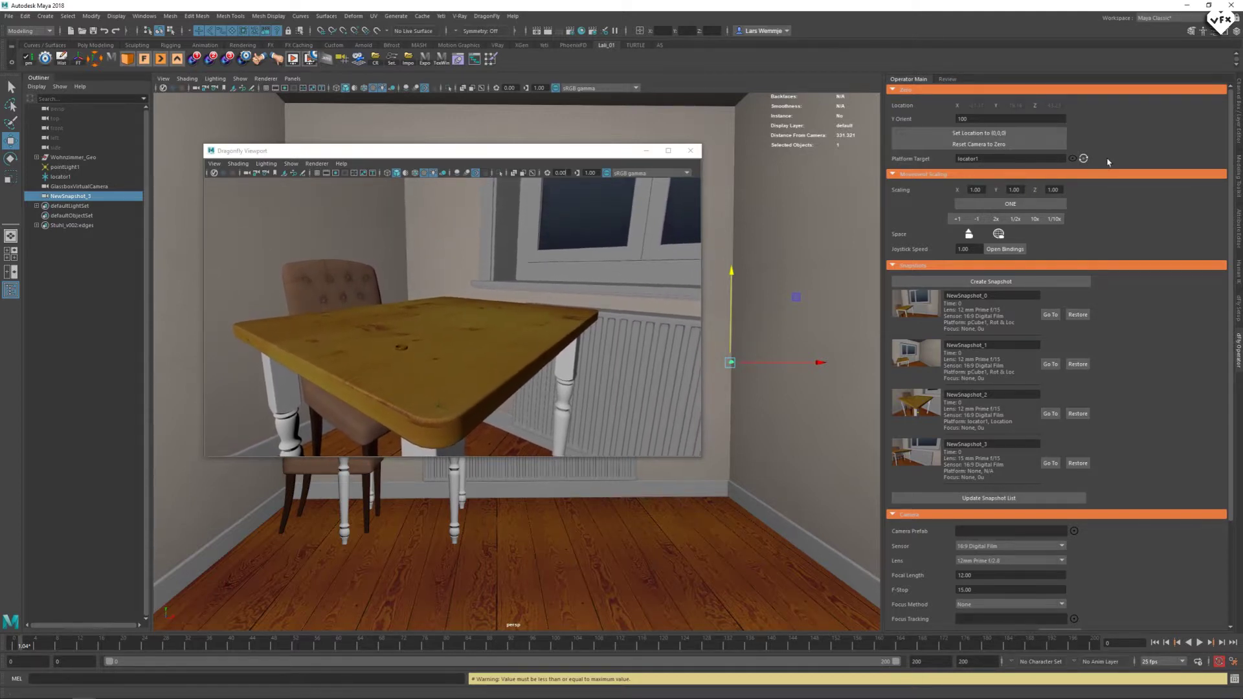
# - Set locator1 as the camera's Platform Target and preview it during playback
pyautogui.doubleClick(968, 158)
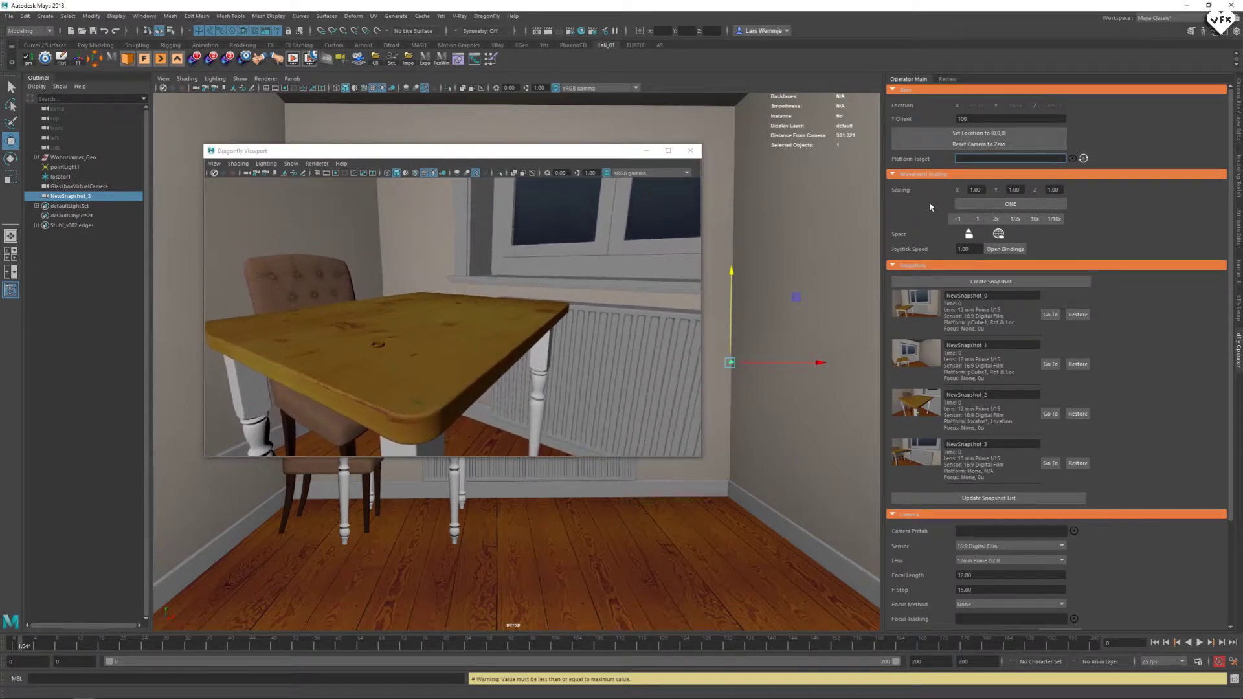
pyautogui.click(101, 177)
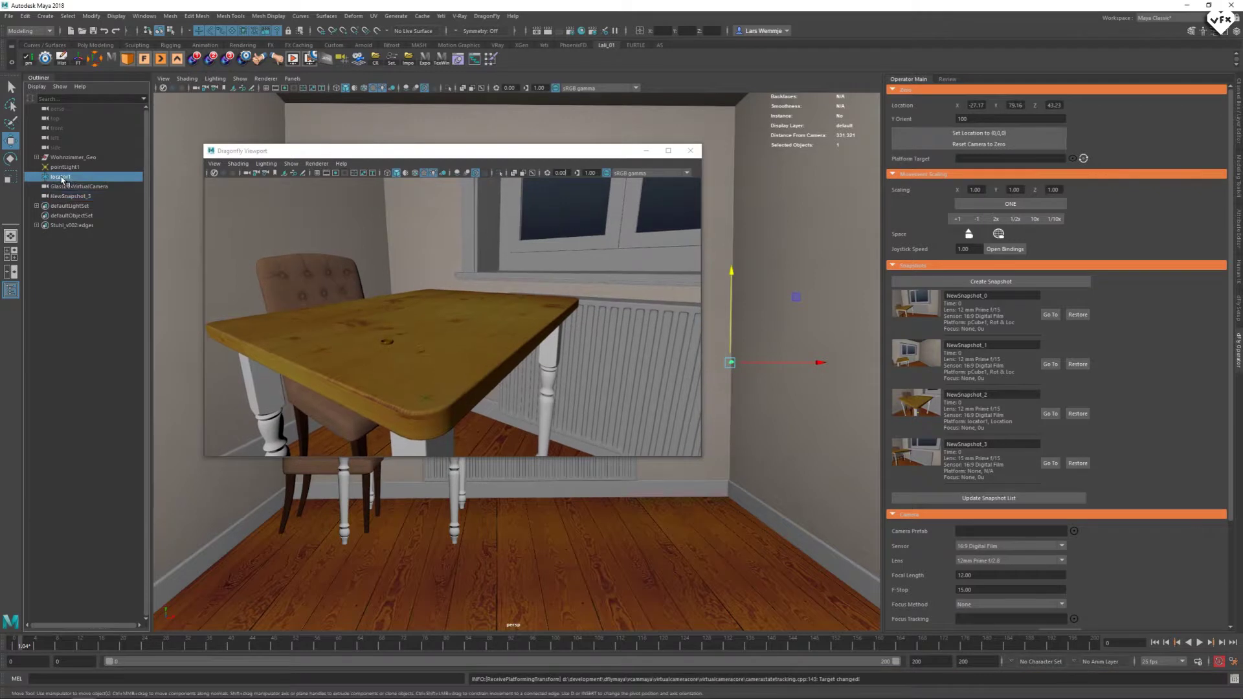
pyautogui.click(1073, 158)
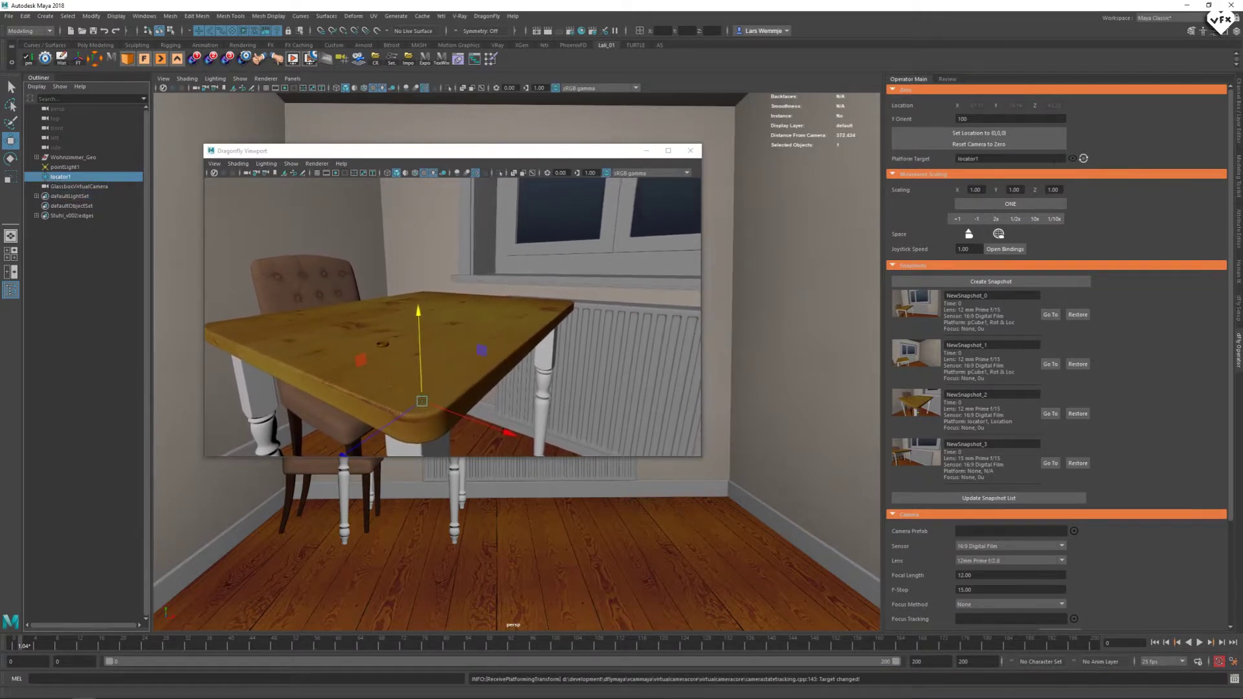
pyautogui.hotkey('alt', 'v')
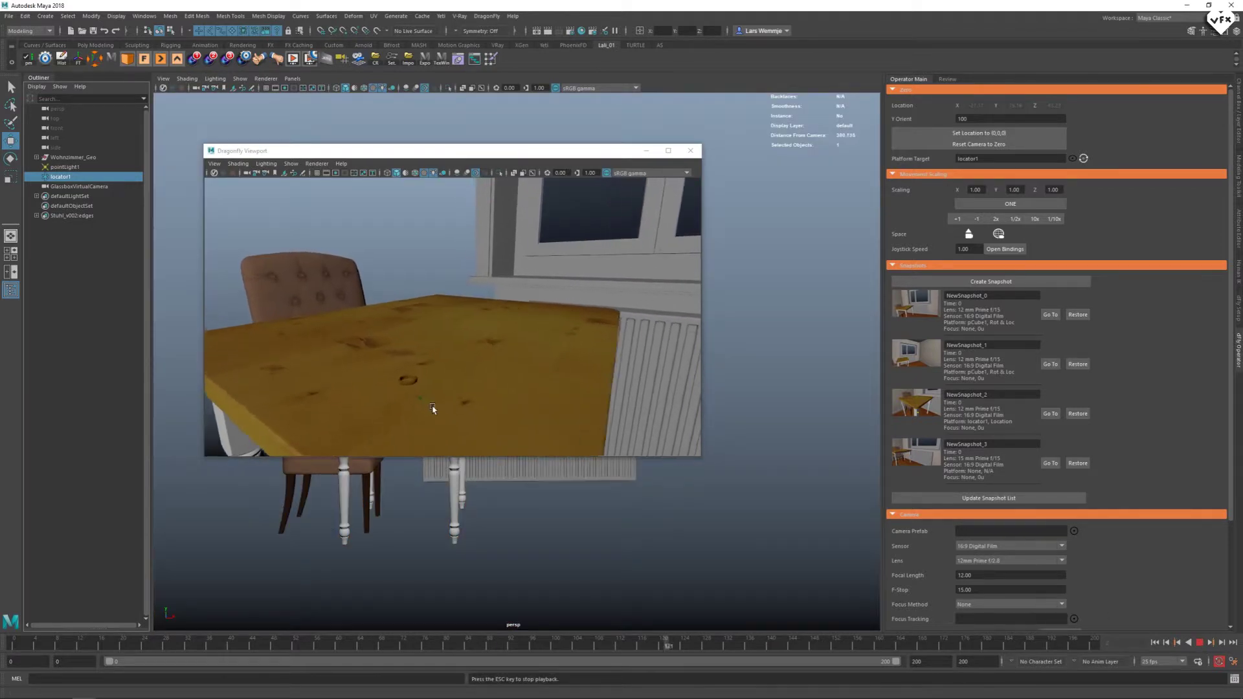
pyautogui.press('Escape')
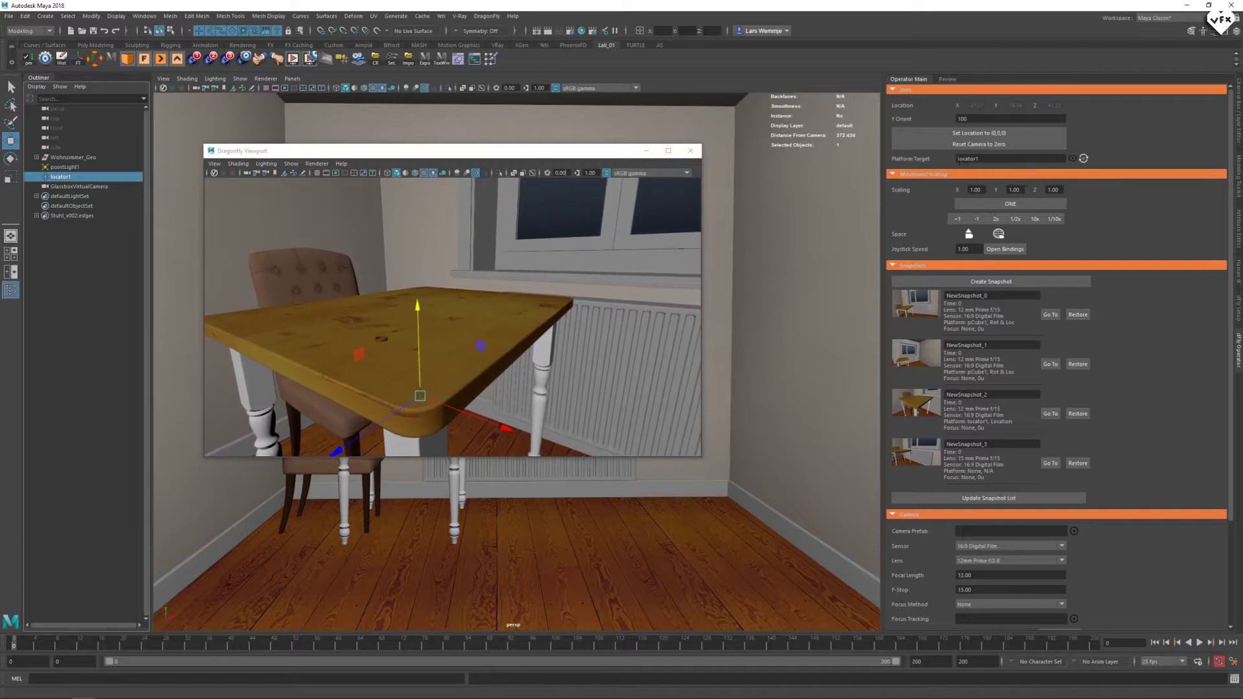
# - Turn on target tracking, play the animation, then return to frame 0
pyautogui.click(1083, 158)
pyautogui.click(1201, 643)
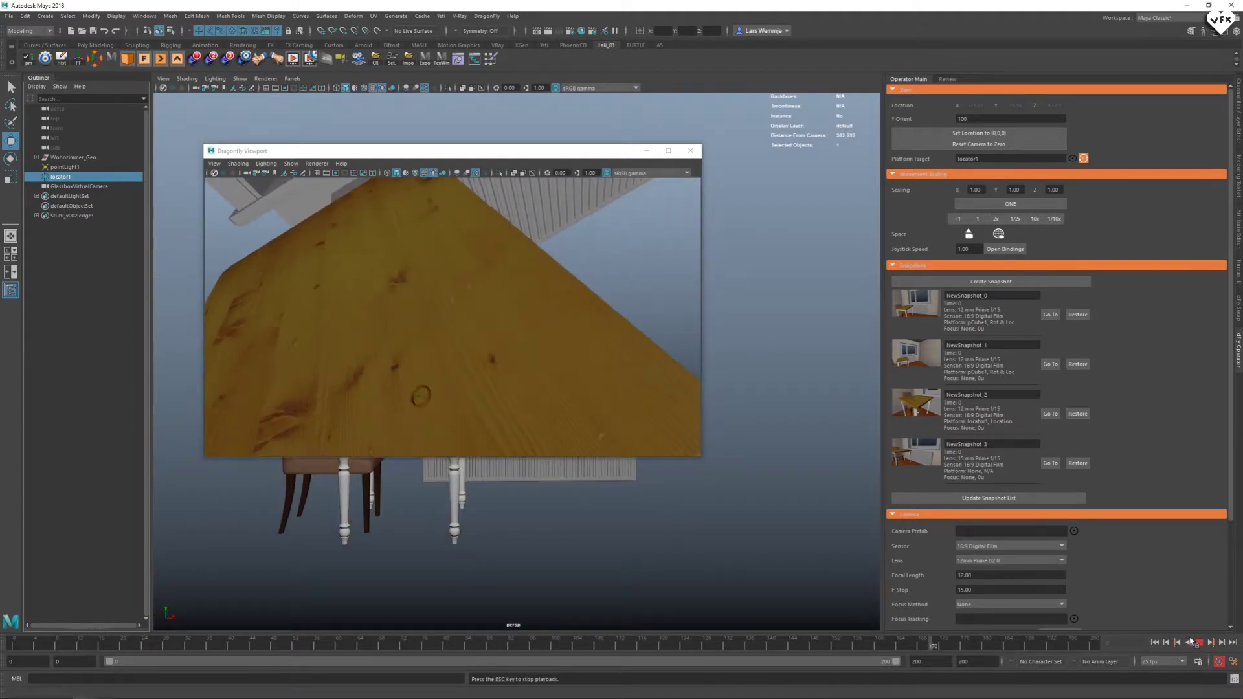
pyautogui.press('Escape')
pyautogui.click(1154, 643)
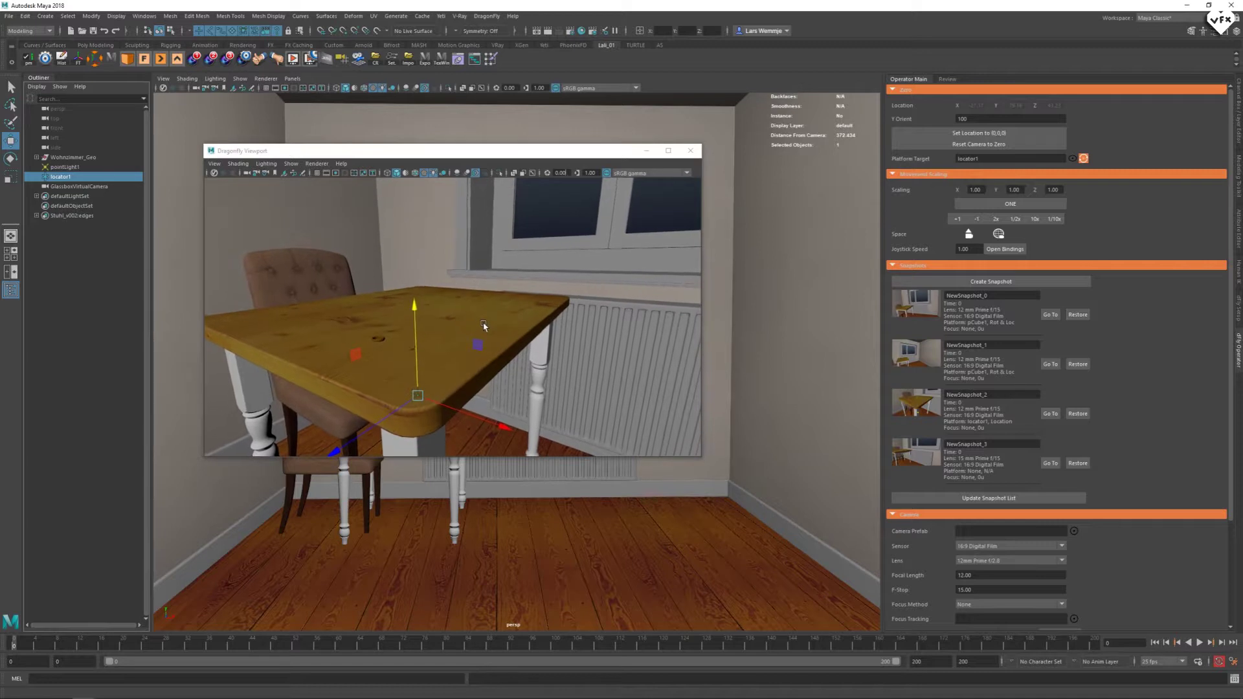
# - Make focus track locator1 (Focus Method Tracking) and highlight the red depth-of-field plane
pyautogui.scroll(-5, 1094, 324)
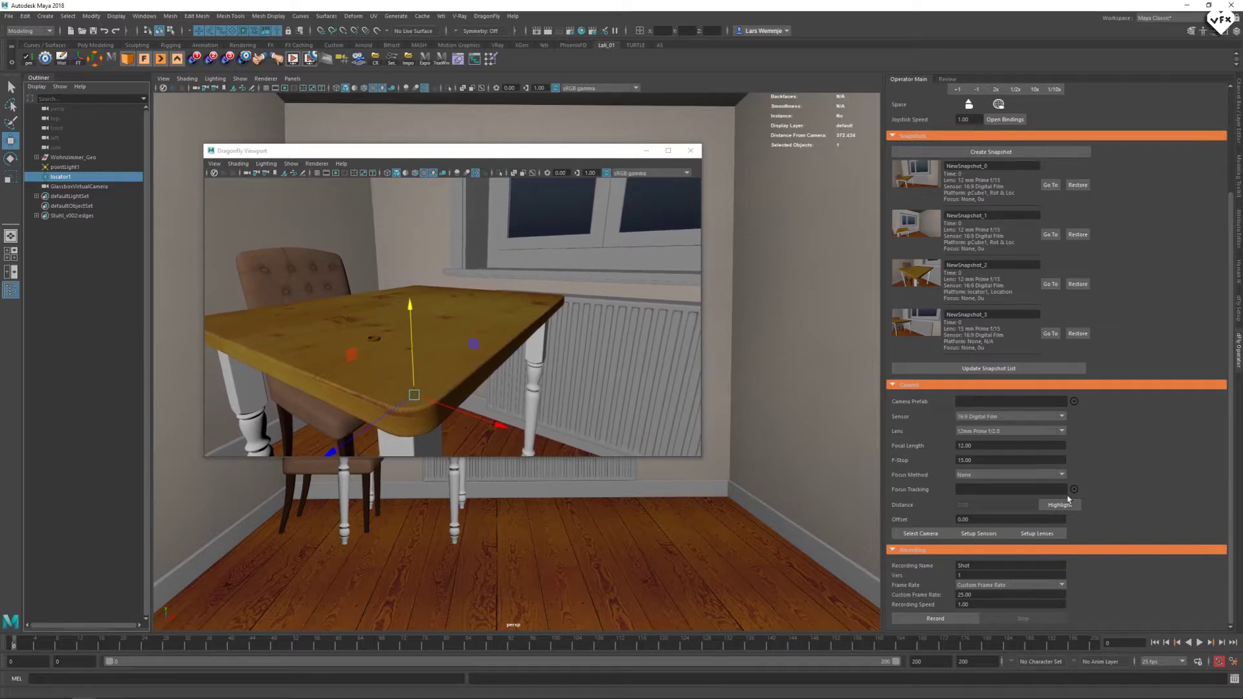
pyautogui.click(1075, 490)
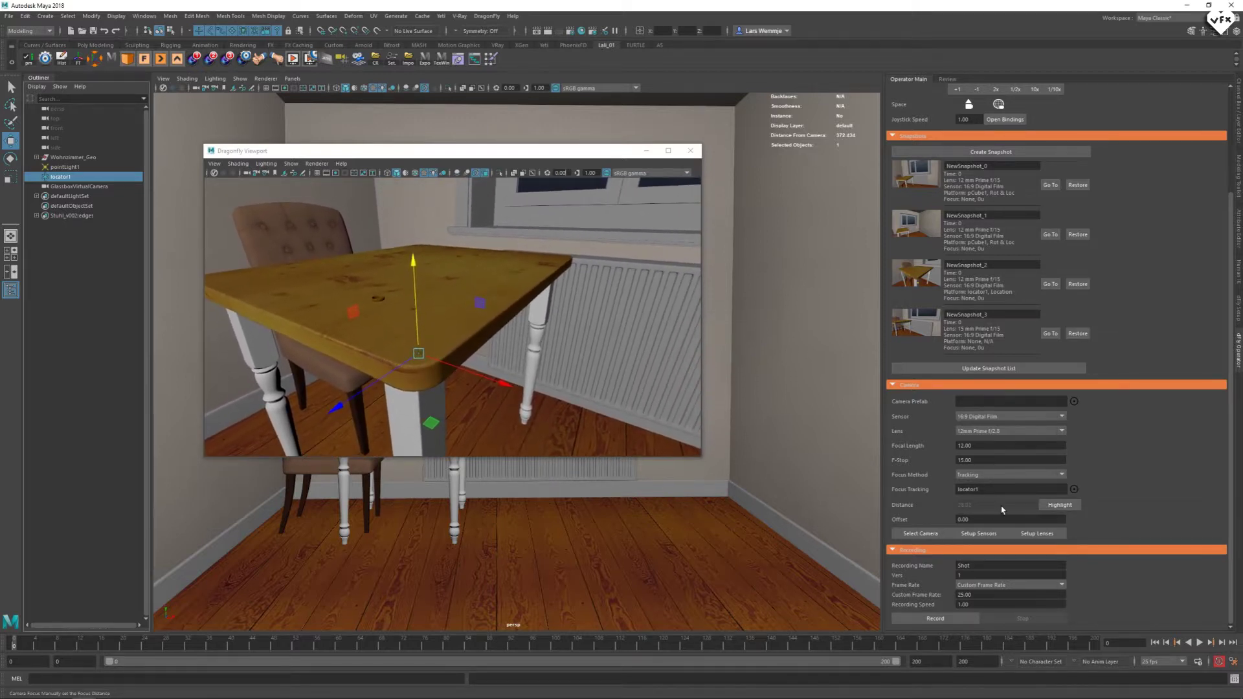
pyautogui.click(1060, 505)
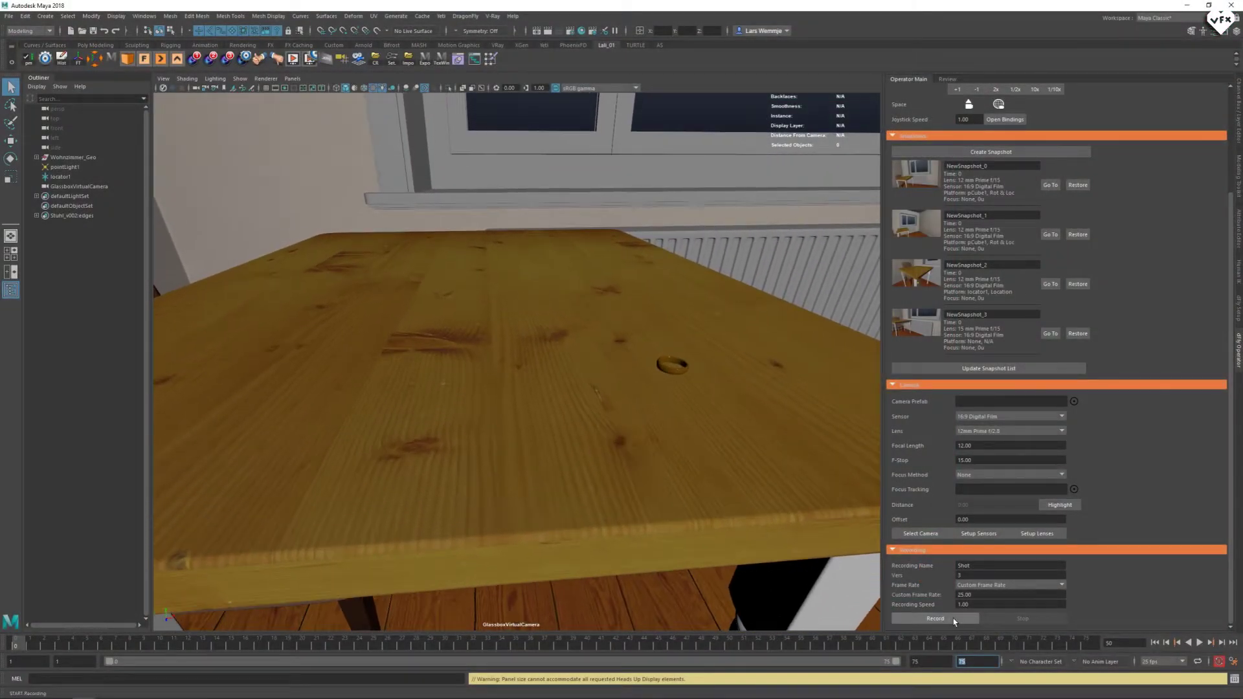
# - Record a new virtual-camera take named Shot over the table
pyautogui.click(939, 619)
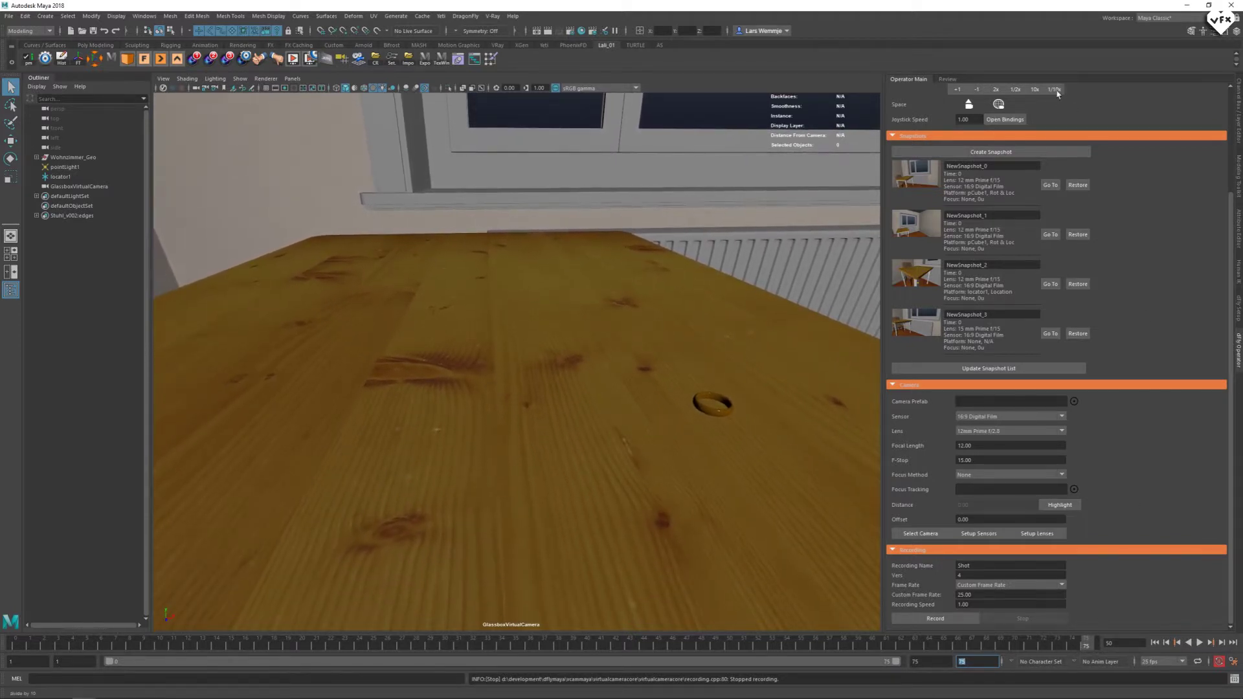
# - Review and play back the recorded takes Shot_v3, Shot_v2 and Shot_v1
pyautogui.click(946, 79)
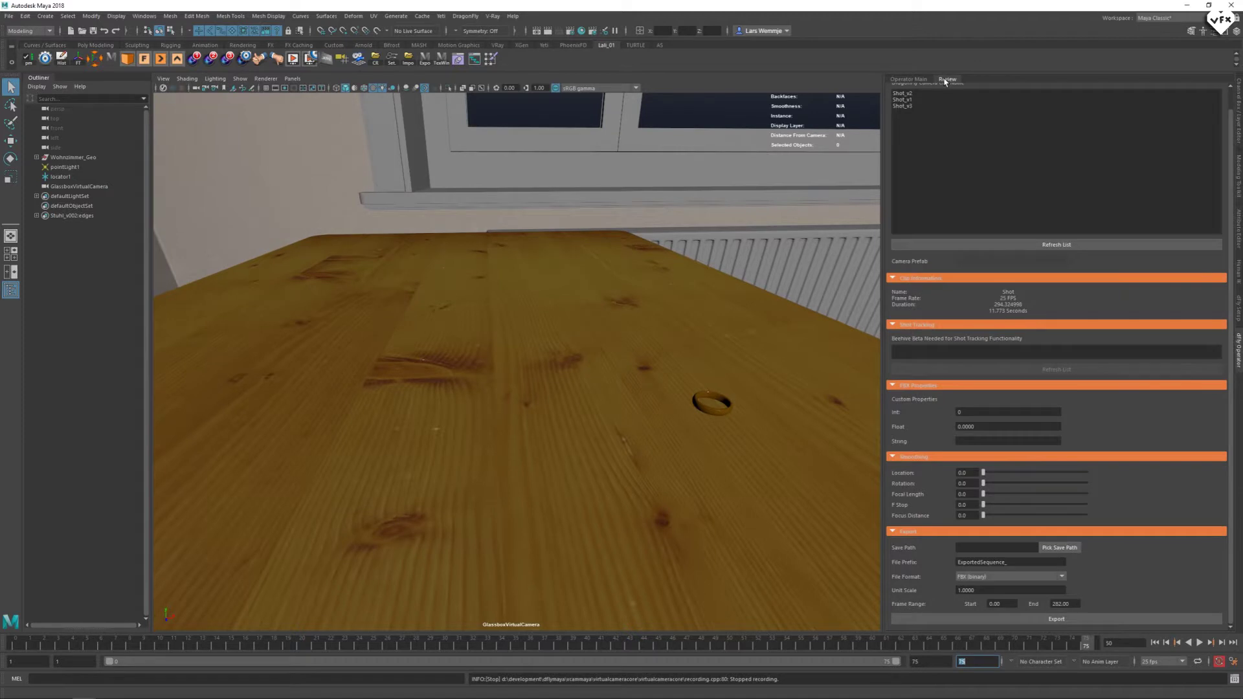
pyautogui.click(899, 106)
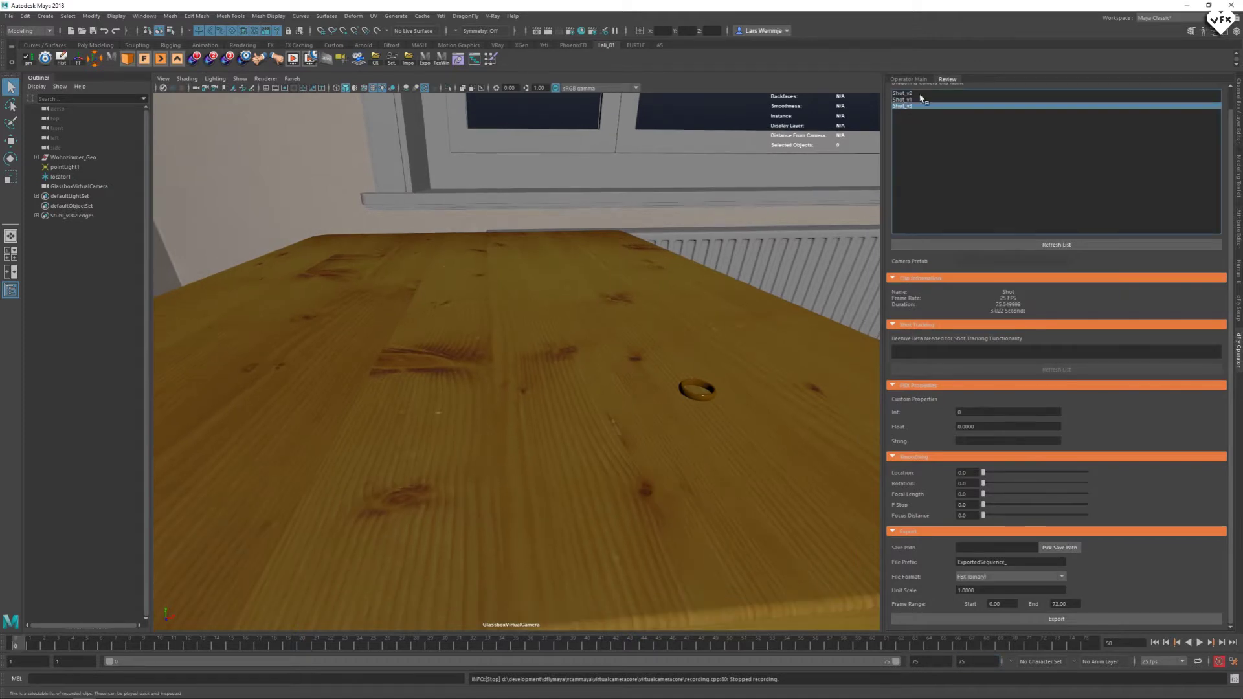
pyautogui.click(903, 93)
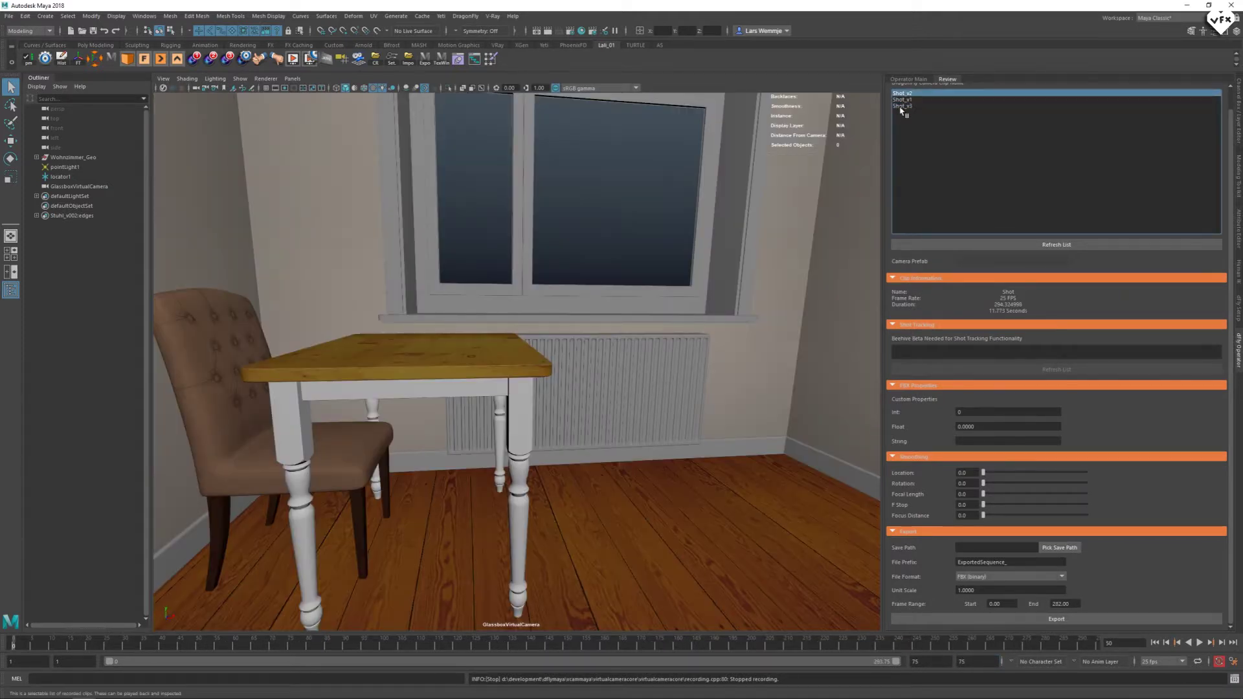
pyautogui.click(901, 106)
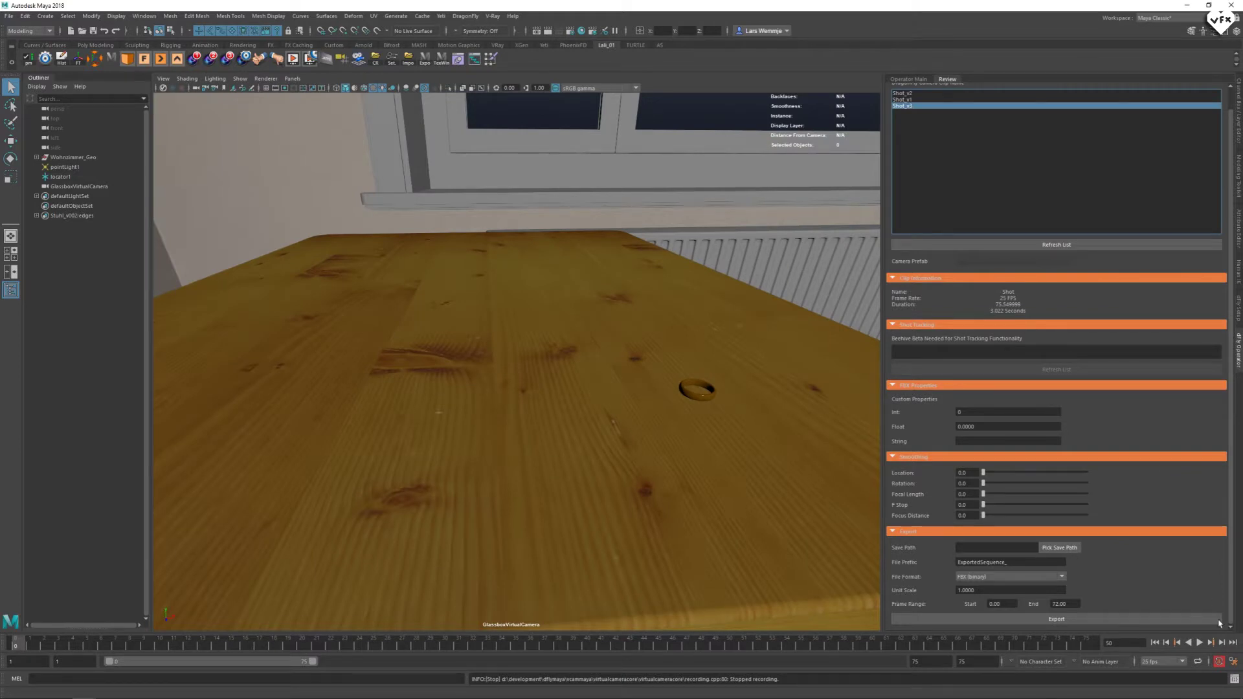
pyautogui.click(1199, 643)
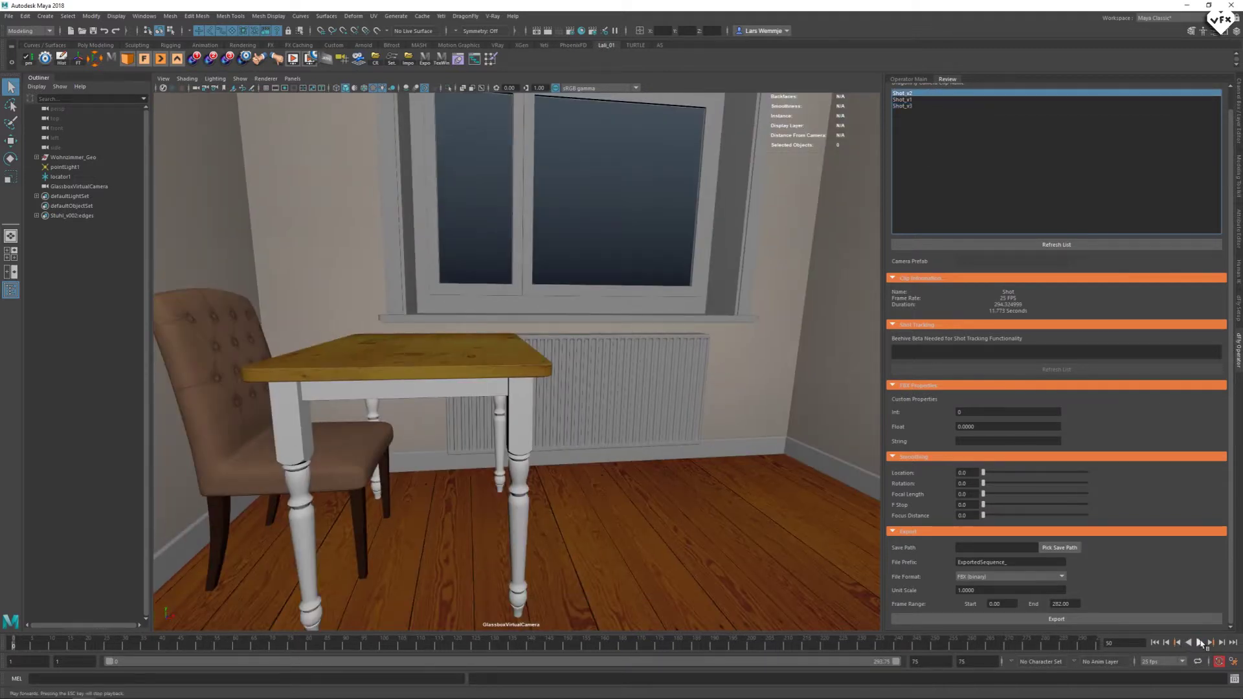
pyautogui.click(907, 101)
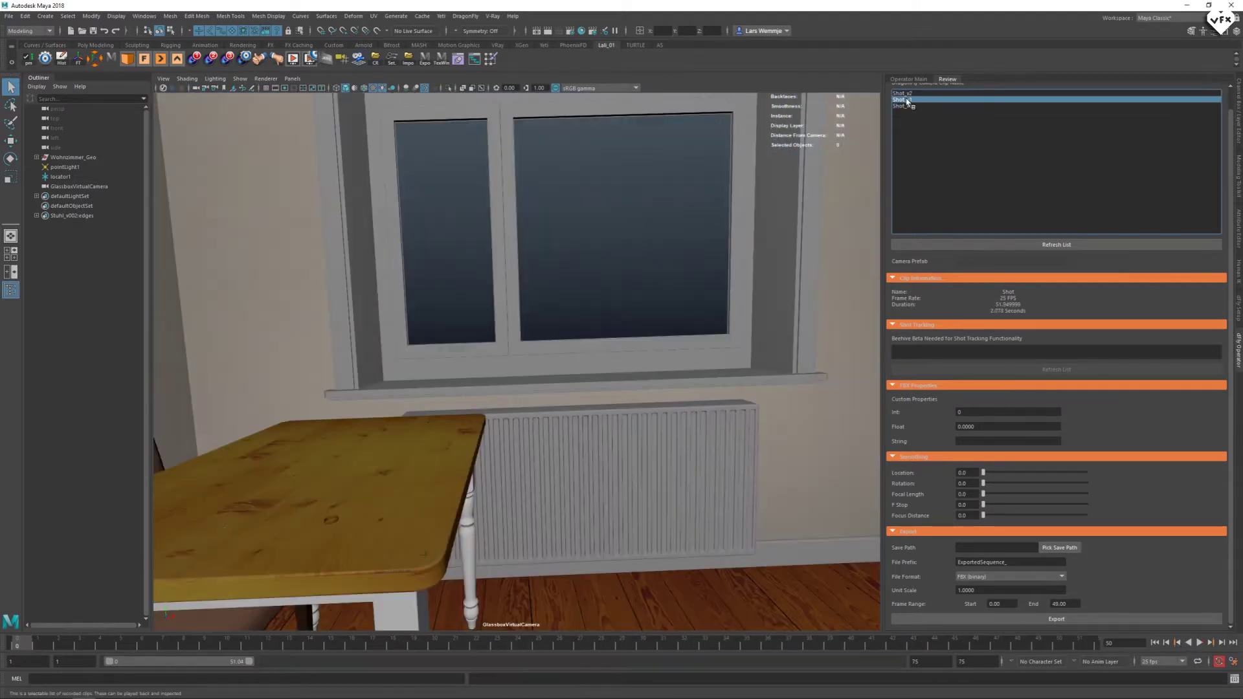
pyautogui.click(1200, 643)
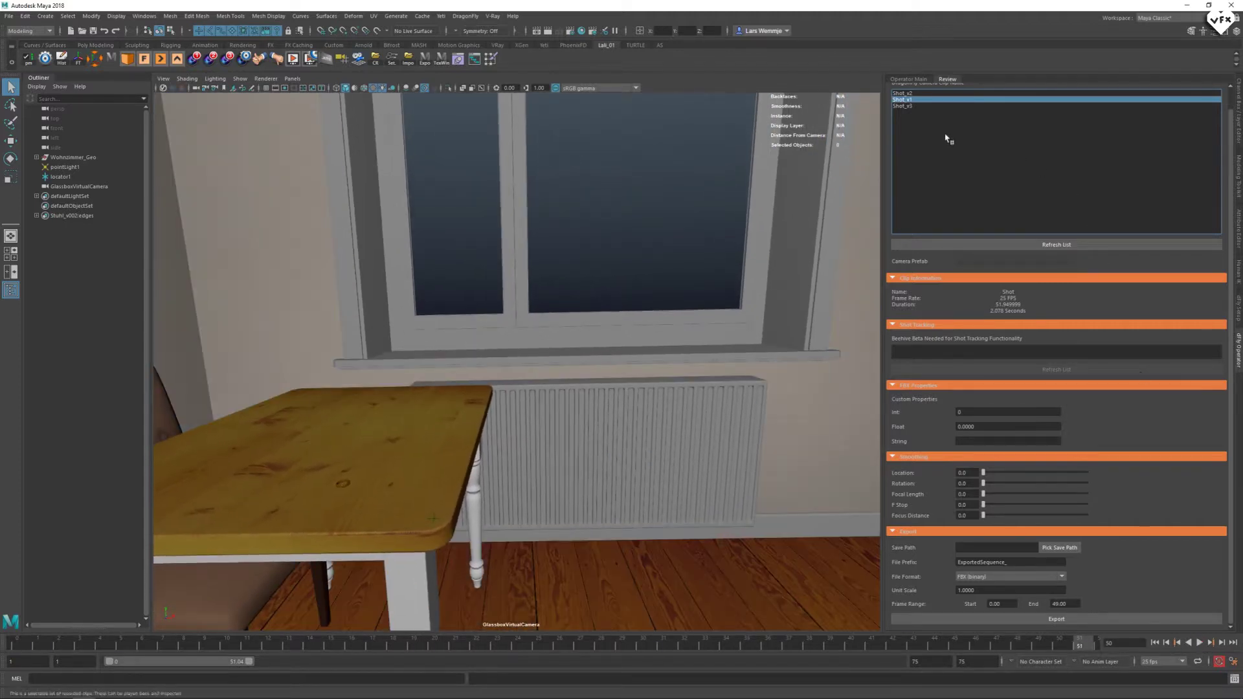
# - Import Shot_v1 into the scene and select the resulting Shotv1 object
pyautogui.rightClick(902, 103)
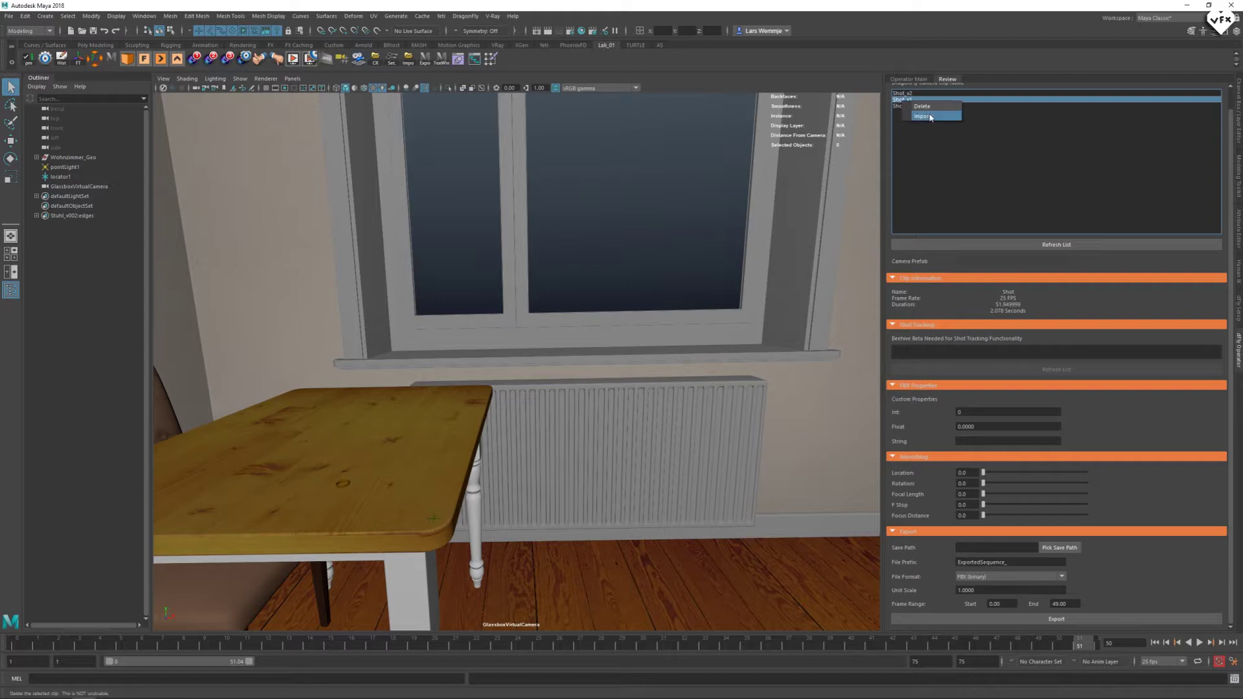
pyautogui.click(919, 118)
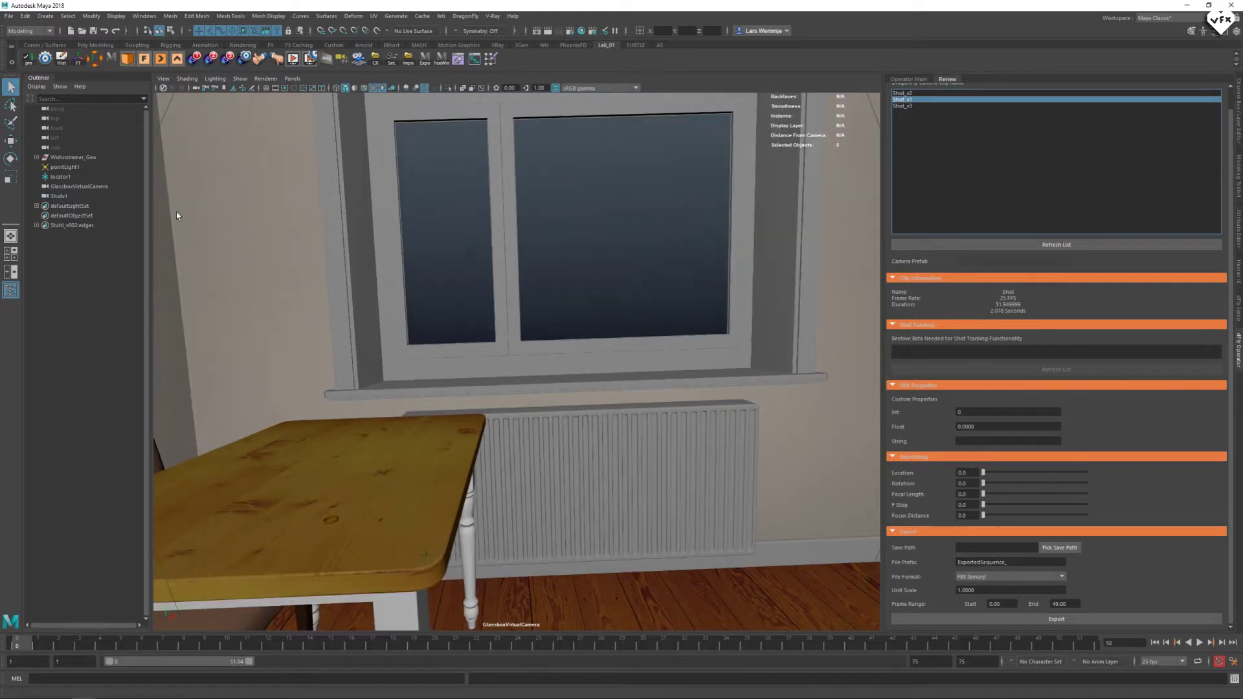
pyautogui.click(64, 196)
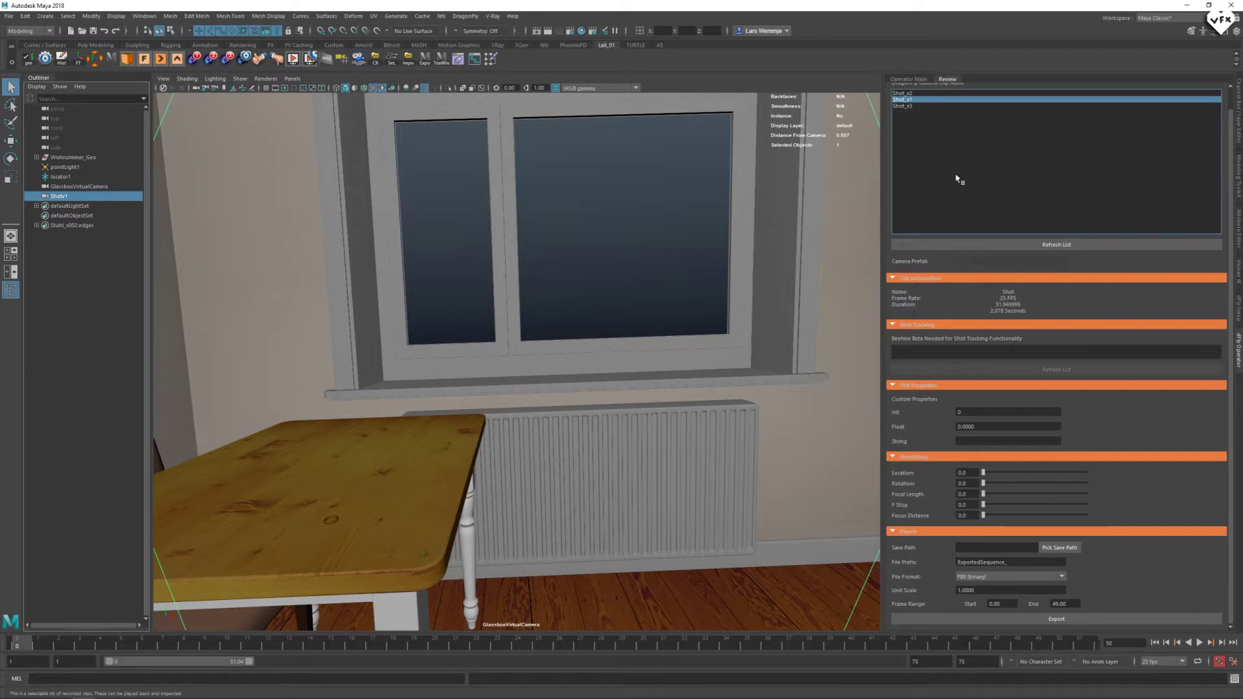
# - Play the shot, hide the imported Shotv1, and set Rotation smoothing to 0.4
pyautogui.click(413, 351)
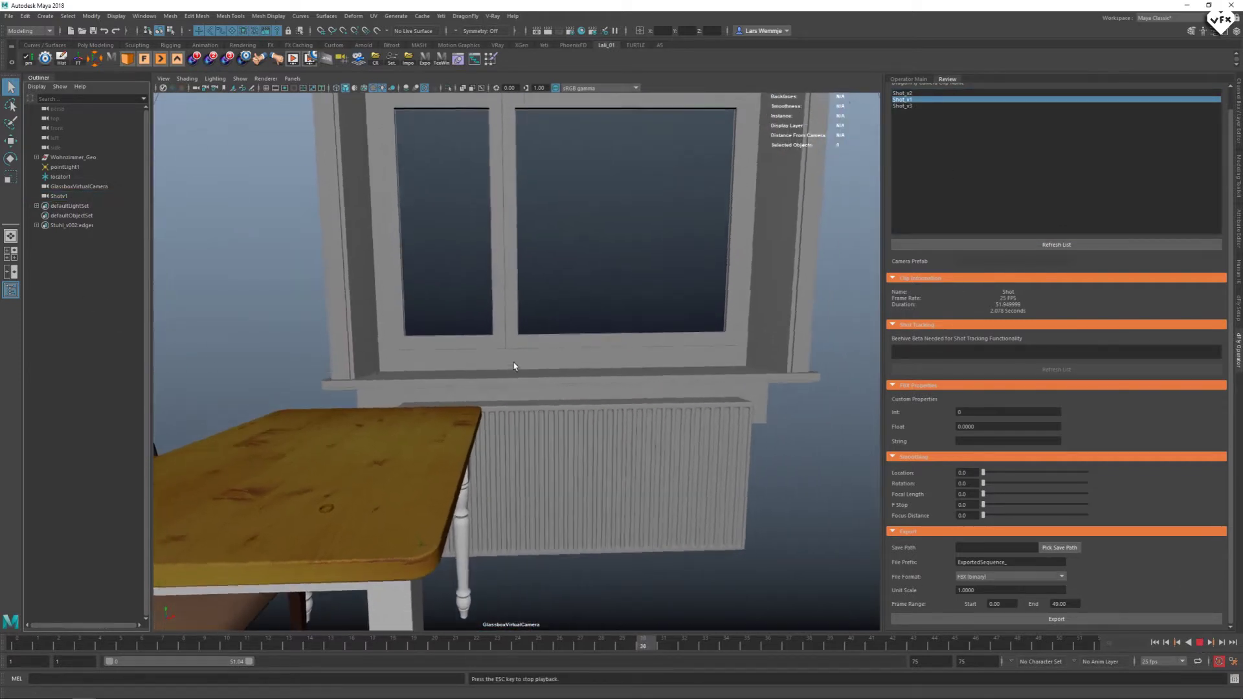
pyautogui.click(1200, 643)
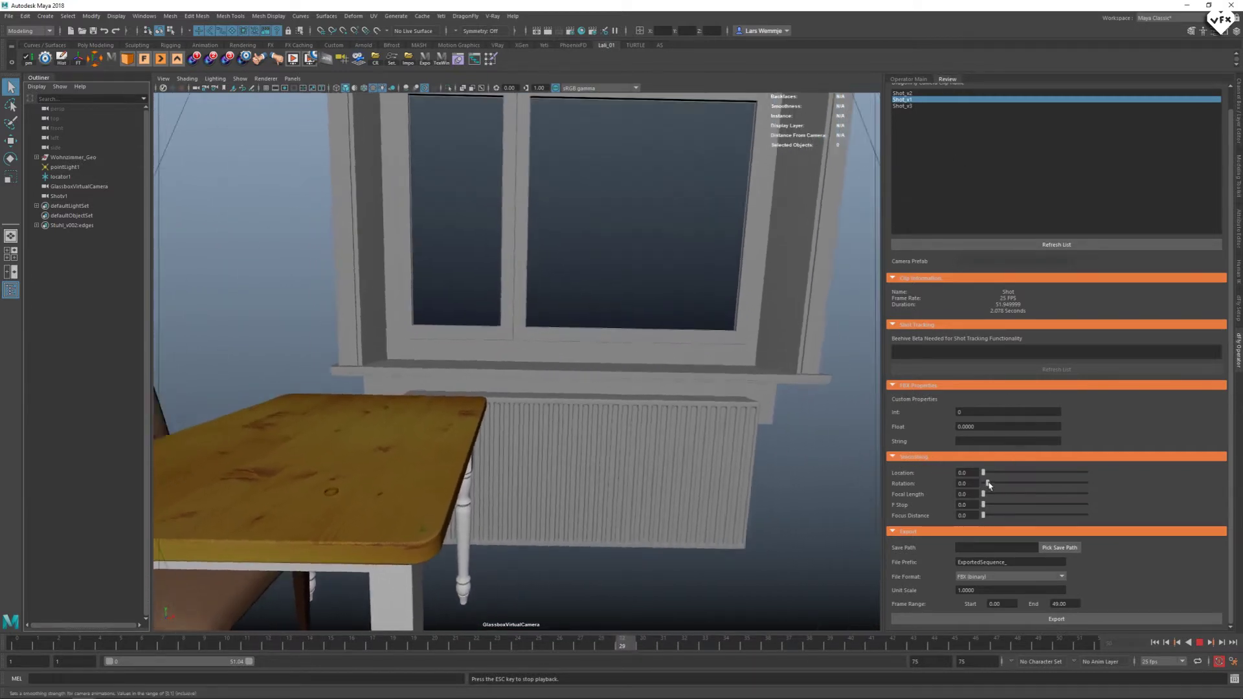
pyautogui.moveTo(983, 483); pyautogui.dragTo(1026, 483)
pyautogui.click(59, 196)
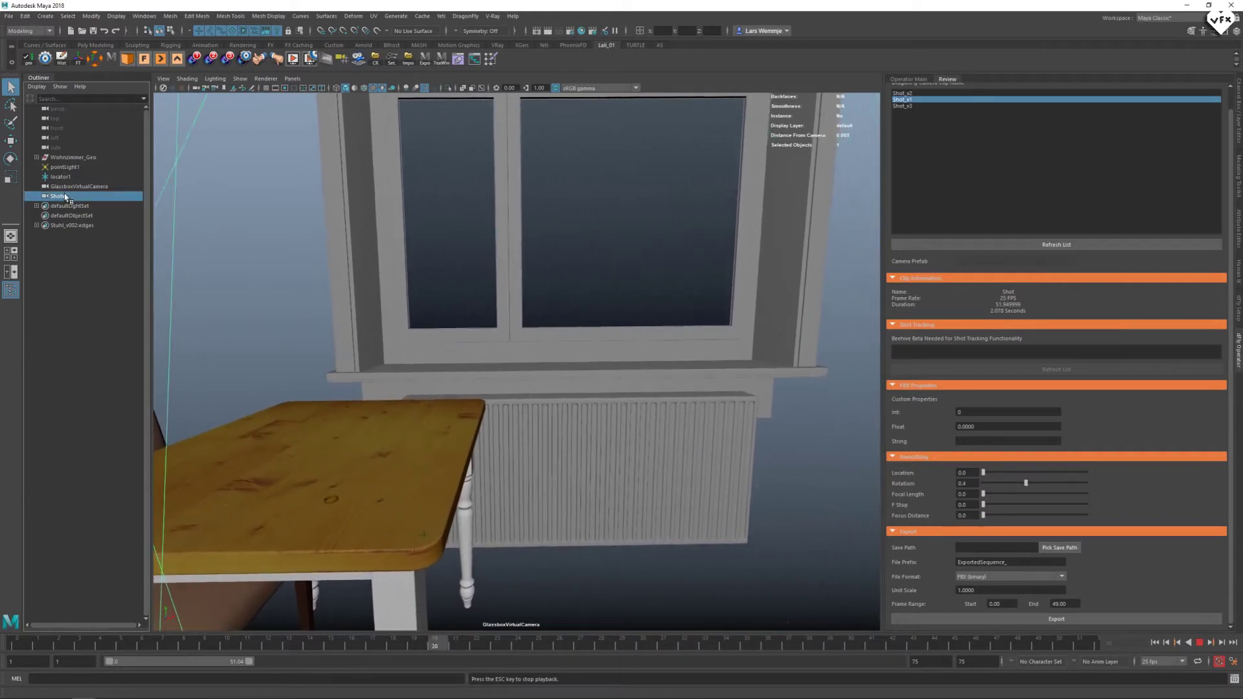
pyautogui.hotkey('ctrl', 'h')
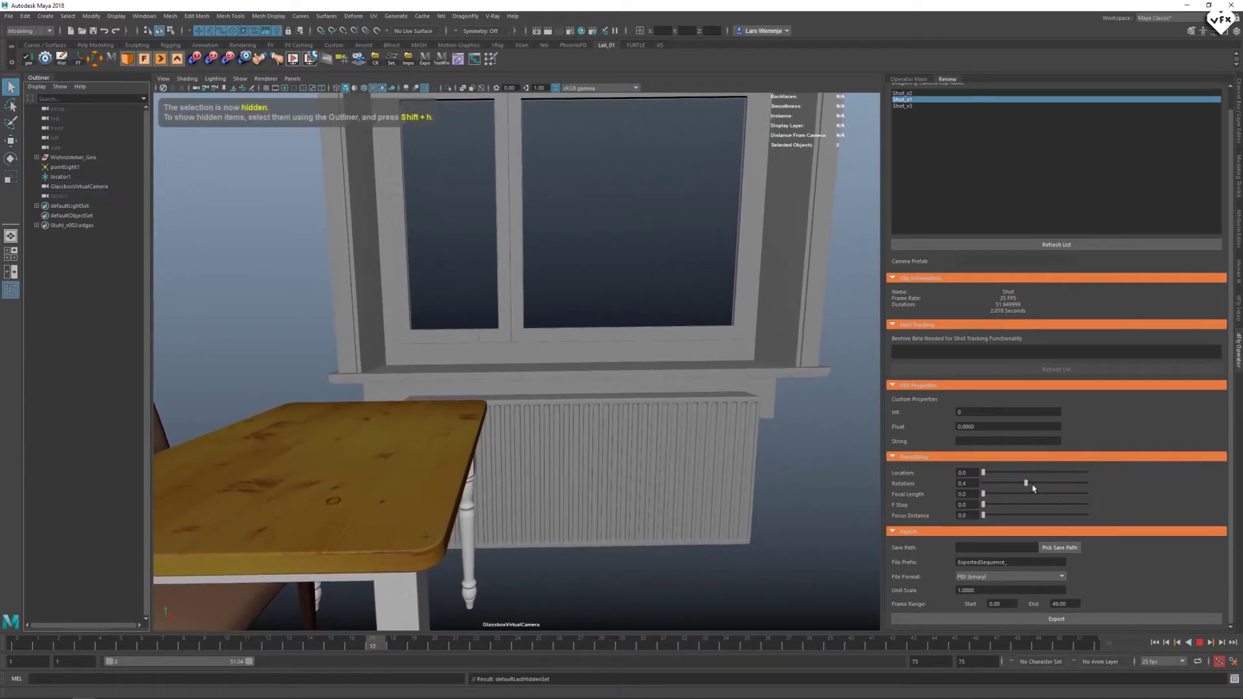
pyautogui.moveTo(1025, 483); pyautogui.dragTo(980, 484)
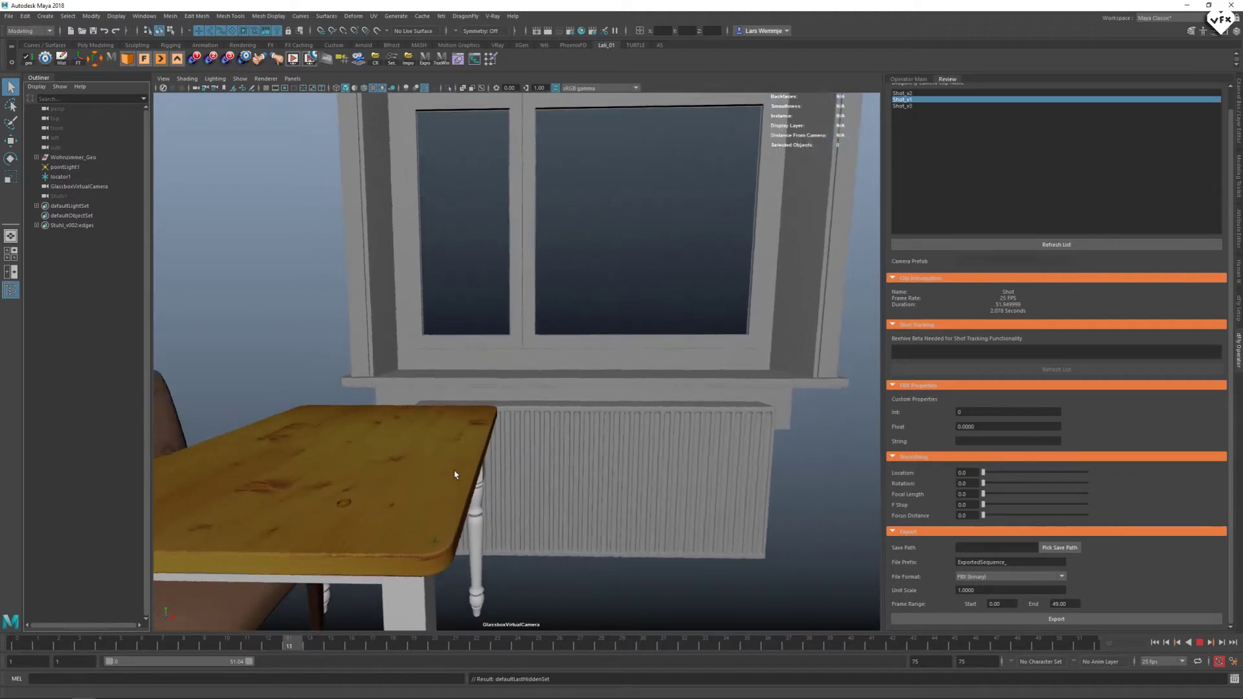
pyautogui.moveTo(983, 484); pyautogui.dragTo(1027, 484)
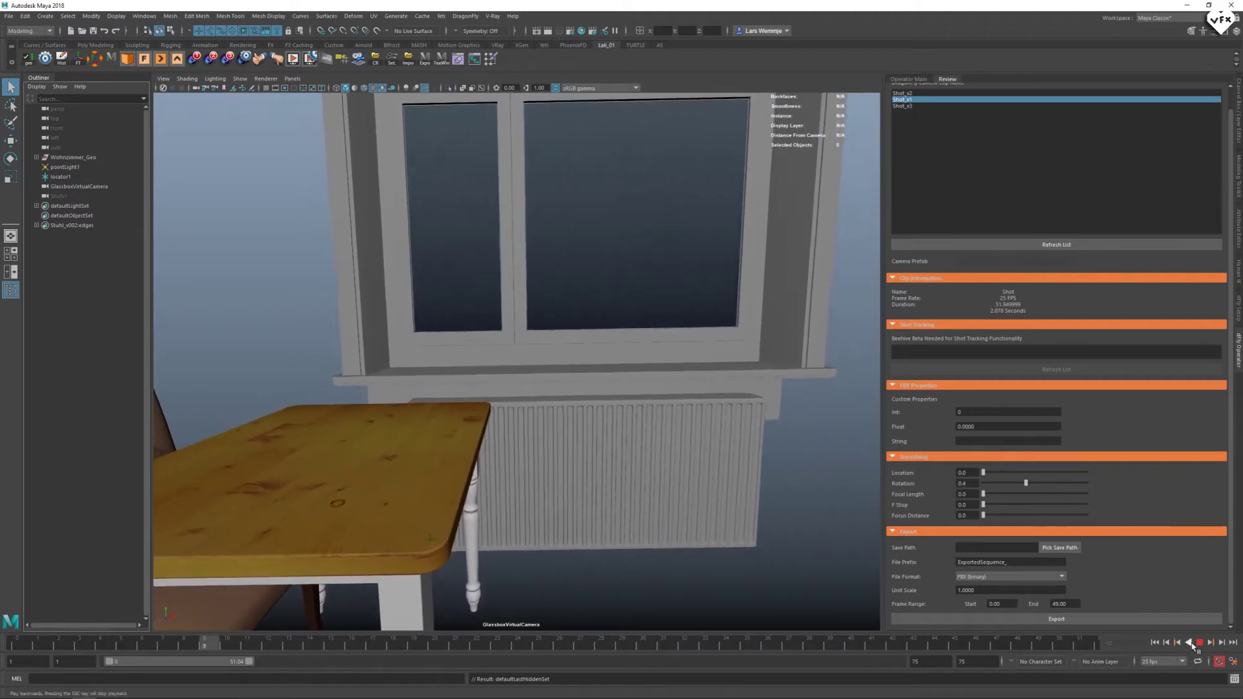
# - Switch the Dragonfly panel back to the Operator Main page
pyautogui.click(1237, 317)
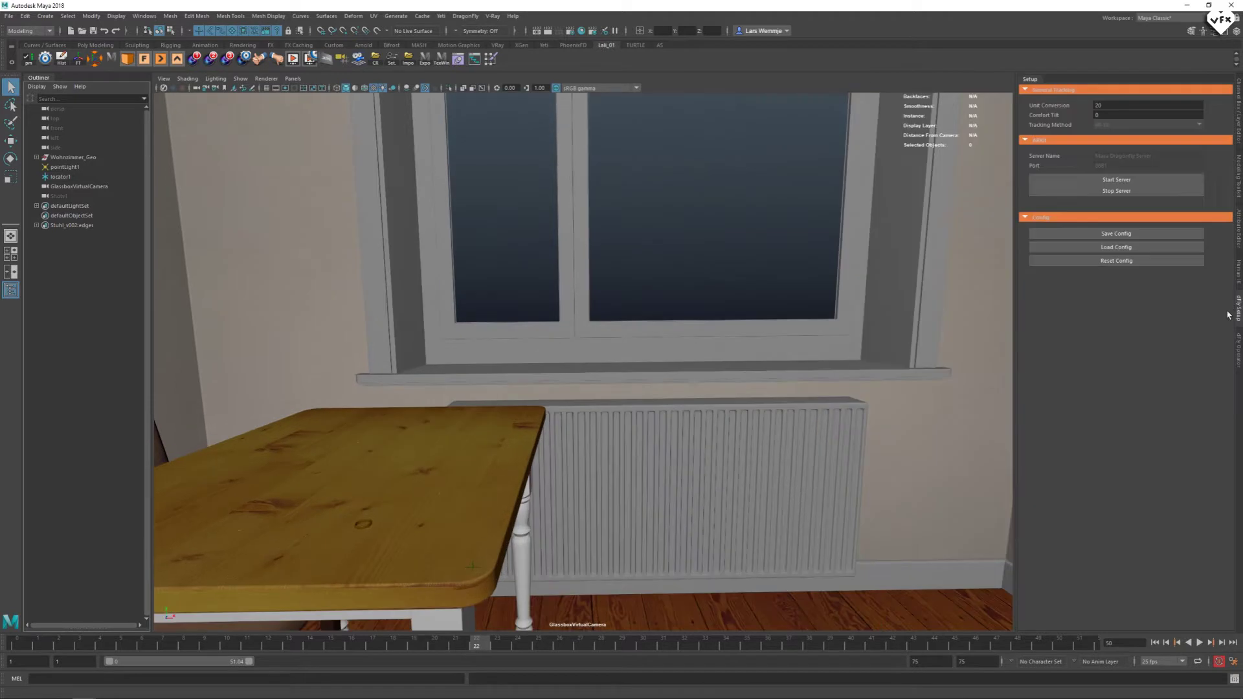
pyautogui.click(1238, 347)
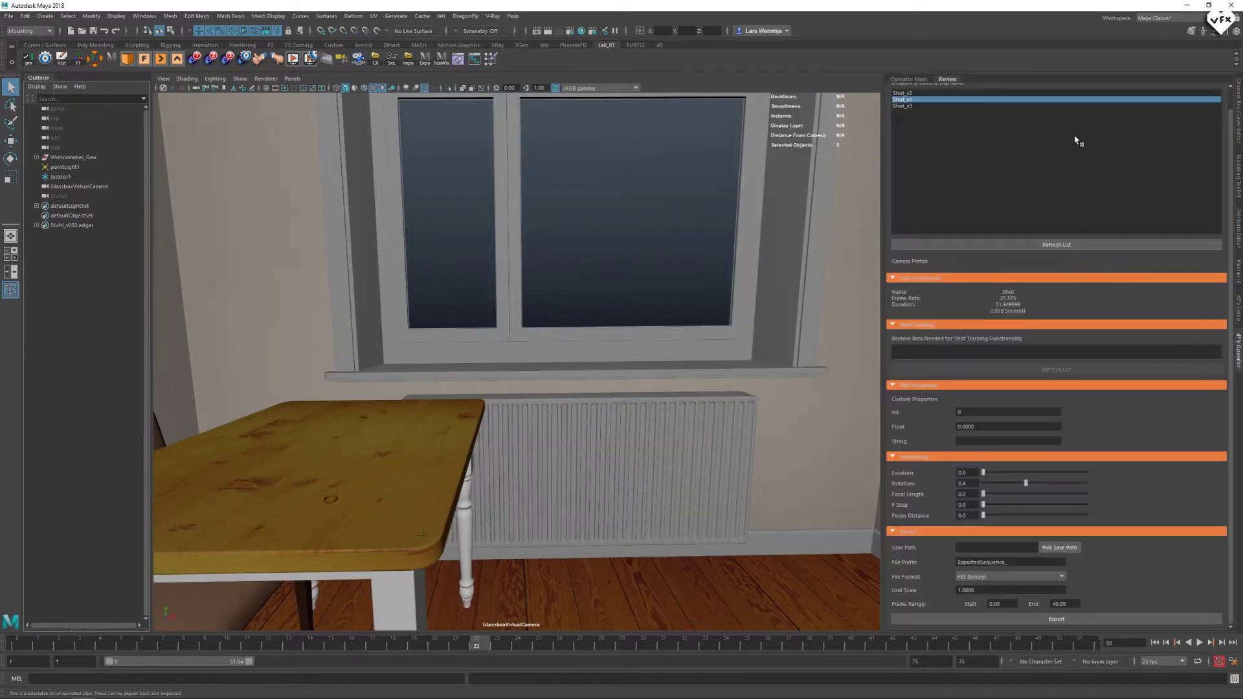
pyautogui.click(920, 80)
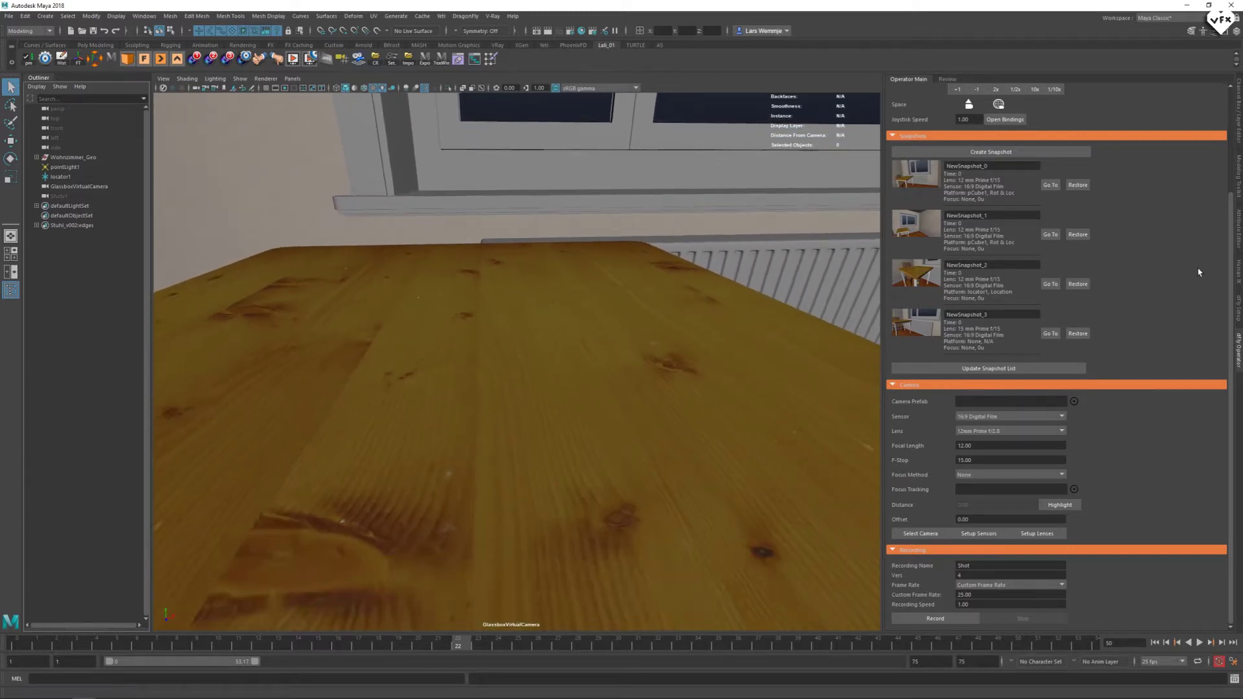
pyautogui.scroll(1, 1212, 261)
pyautogui.scroll(3, 1213, 260)
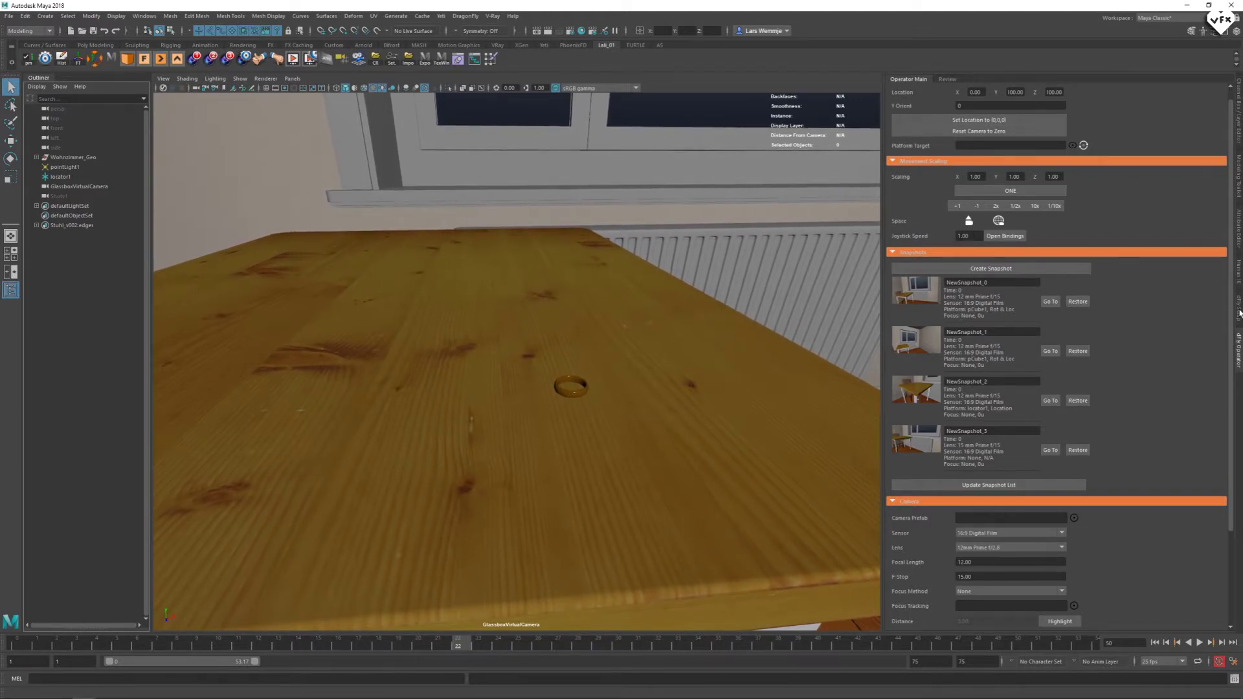
pyautogui.click(1238, 311)
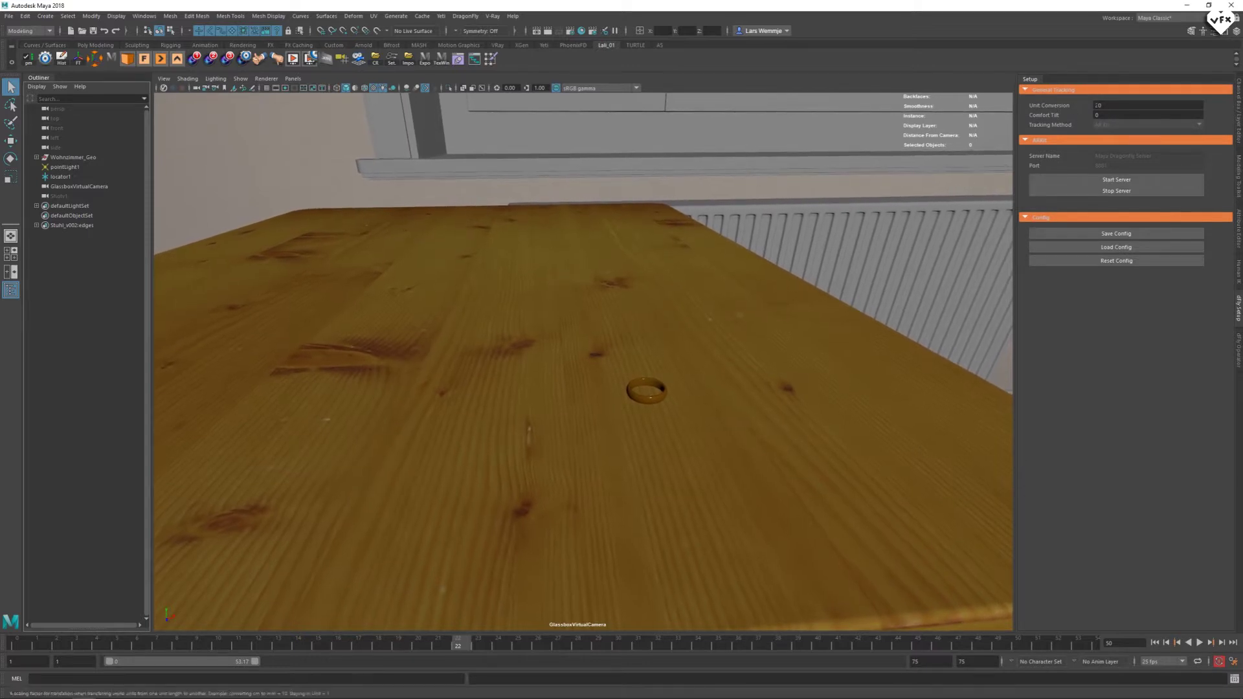
pyautogui.click(1238, 349)
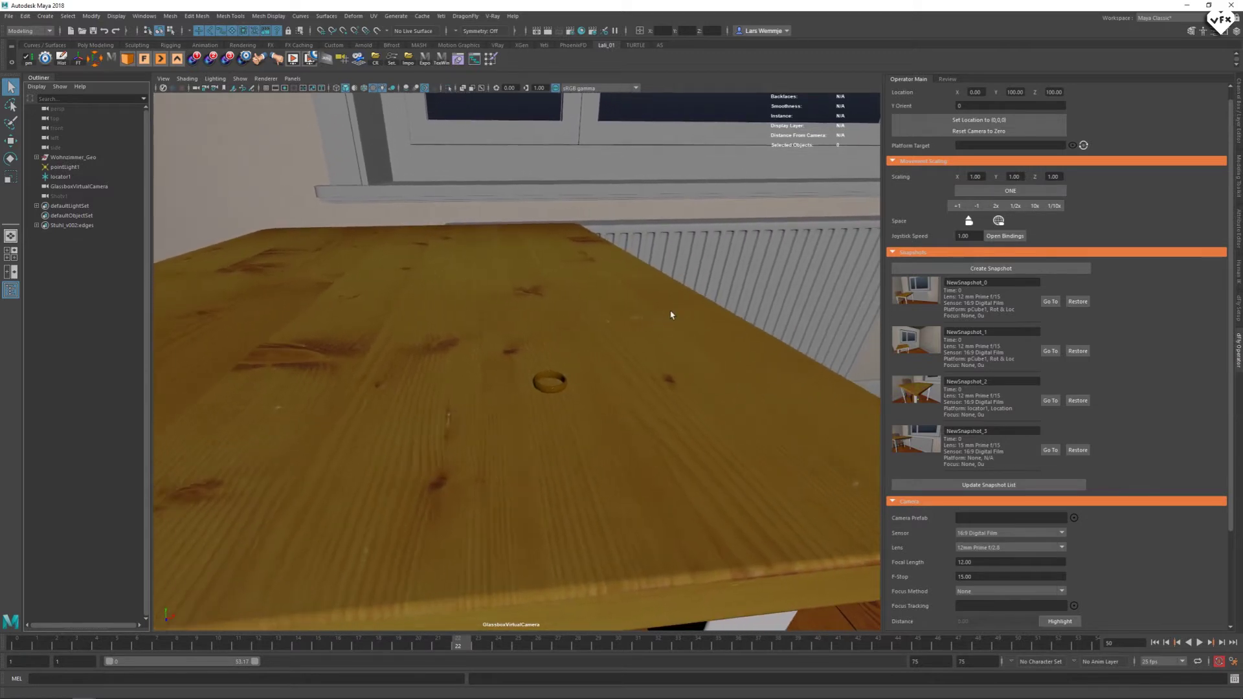
pyautogui.click(1238, 307)
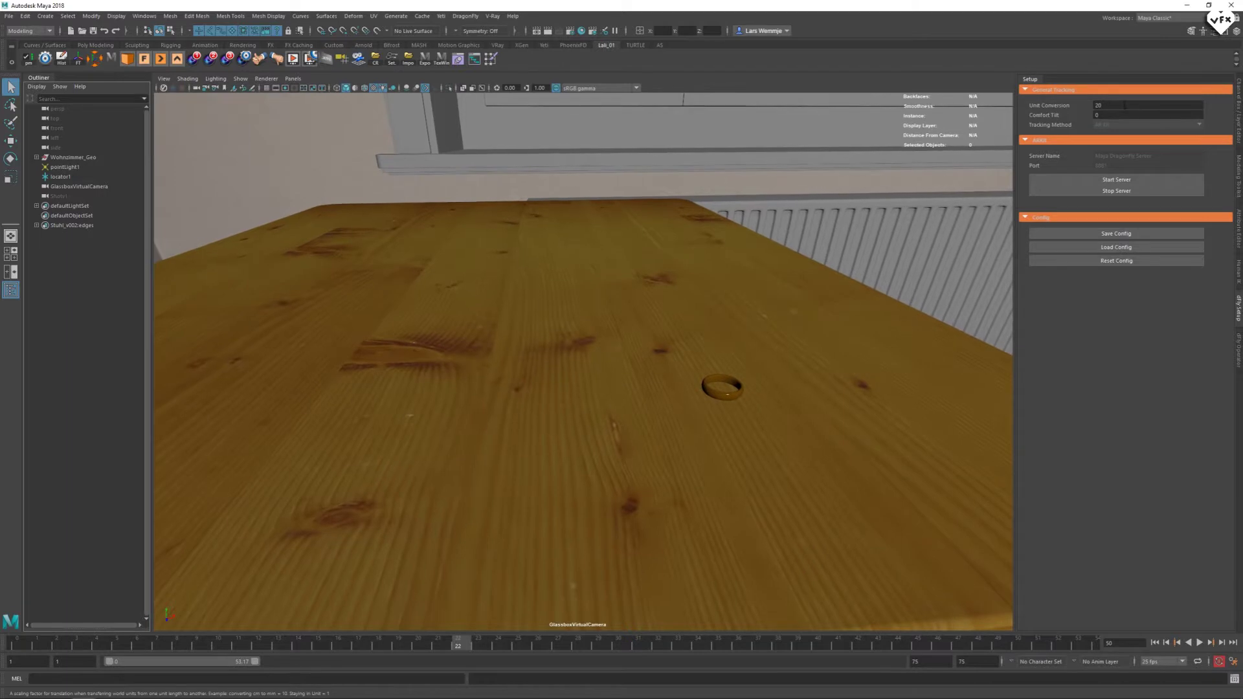
pyautogui.click(1239, 350)
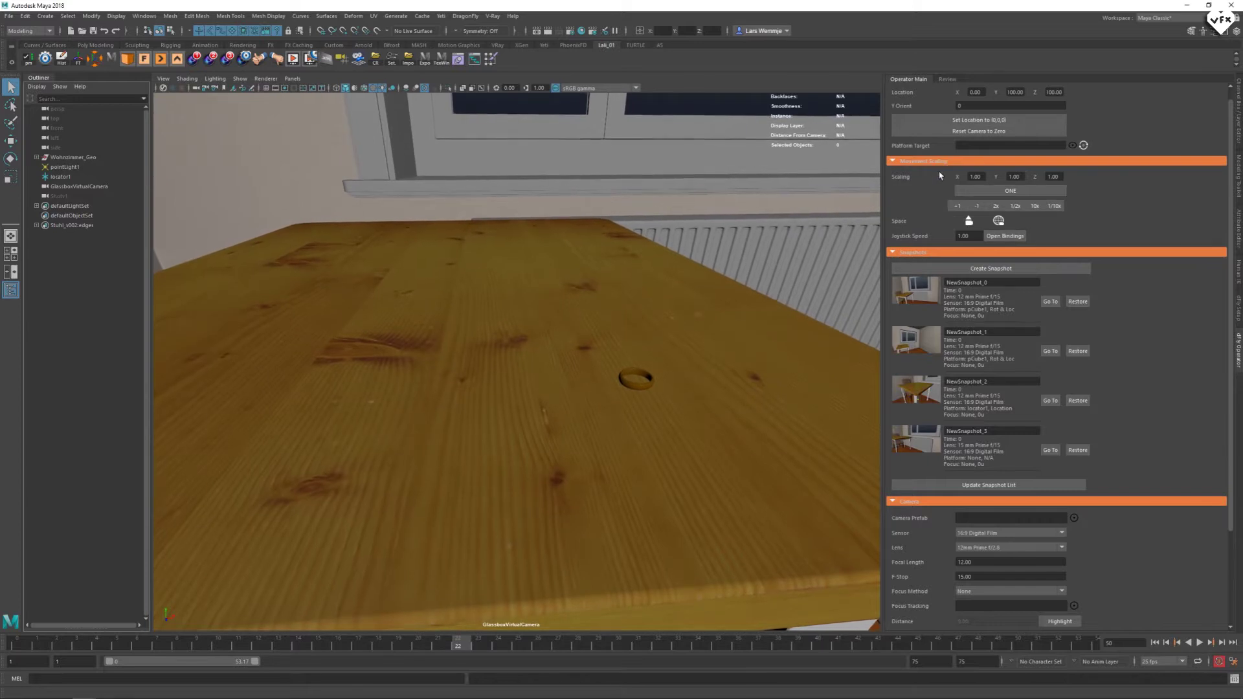
# - Open the dFly CtrlBinding window from the DragonFly menu
pyautogui.click(1005, 236)
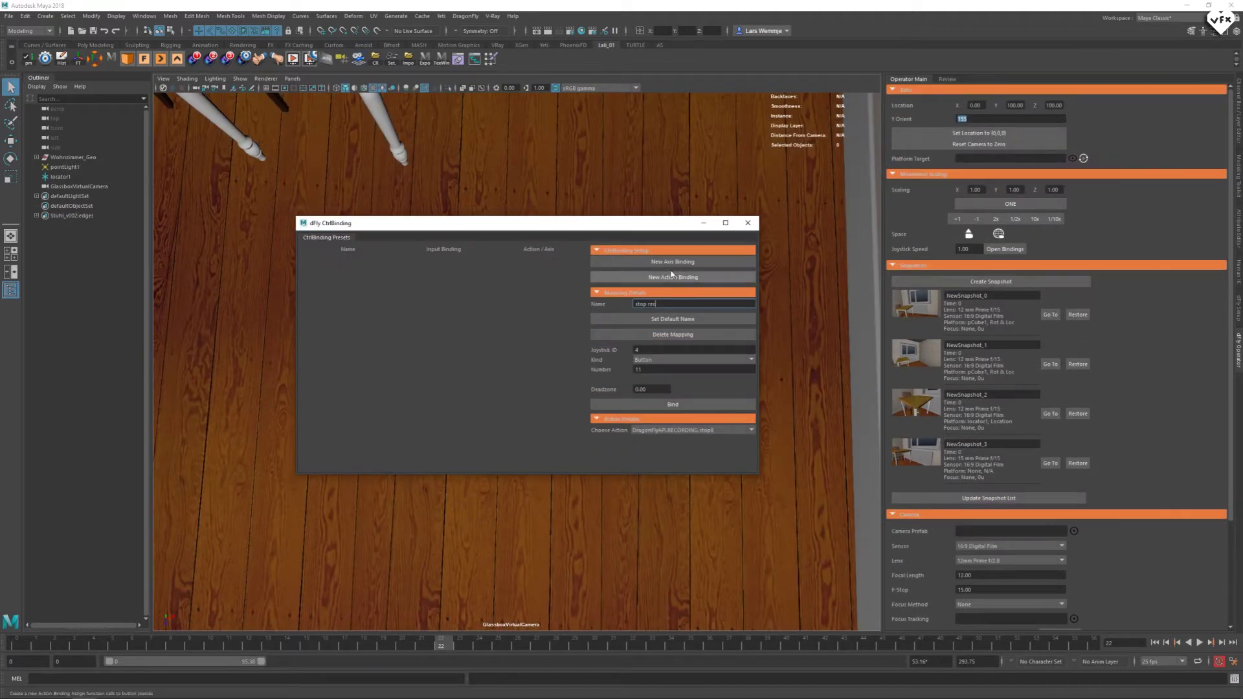
# - Add axis bindings left stick up (Longitudinal) and left stick right (Lateral), binding each stick
pyautogui.click(672, 265)
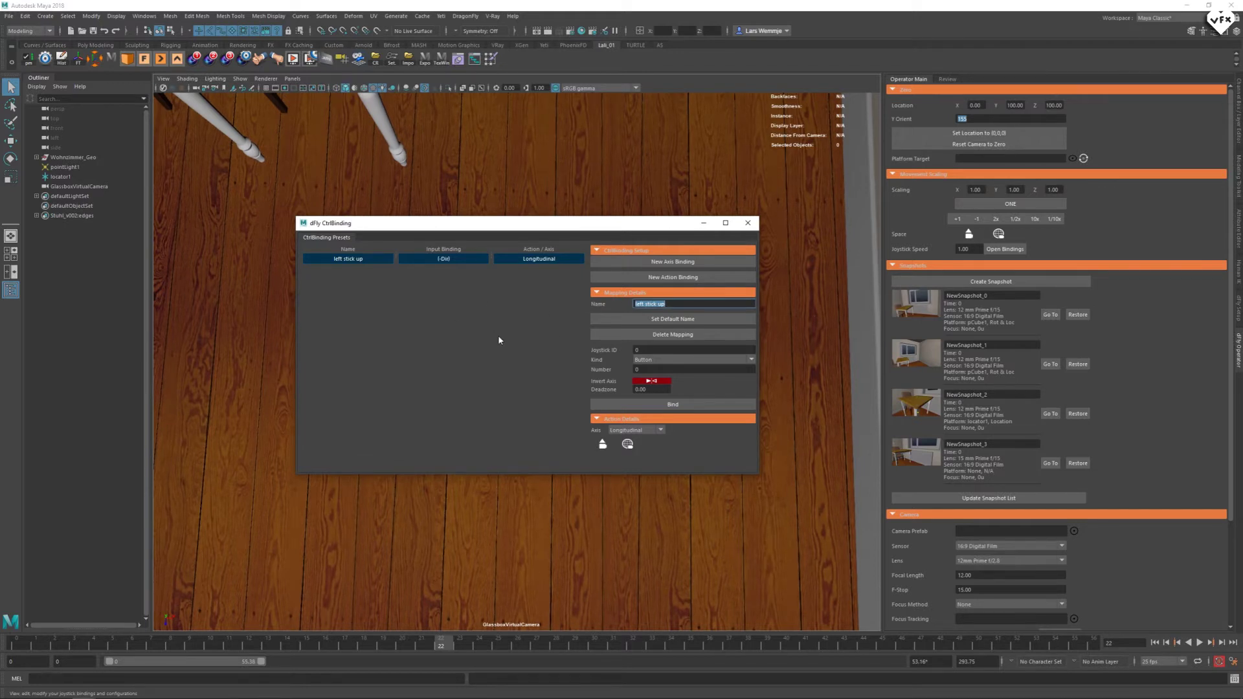
pyautogui.click(673, 407)
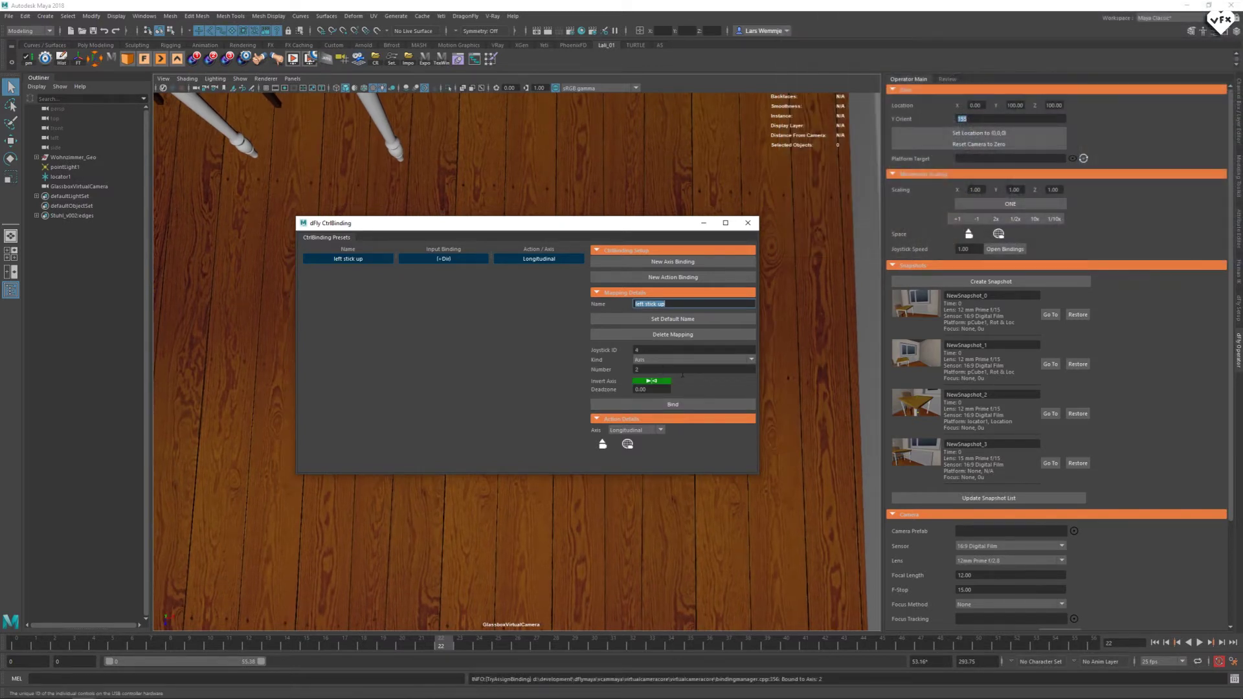
pyautogui.click(686, 263)
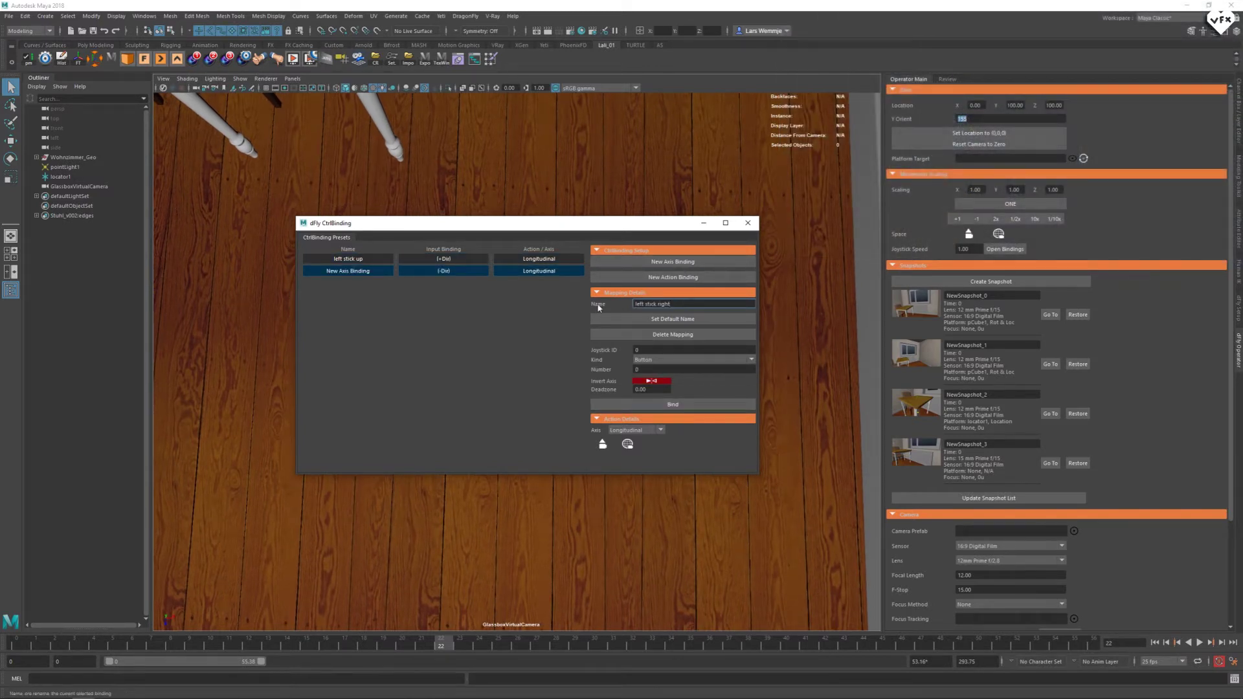
pyautogui.click(633, 430)
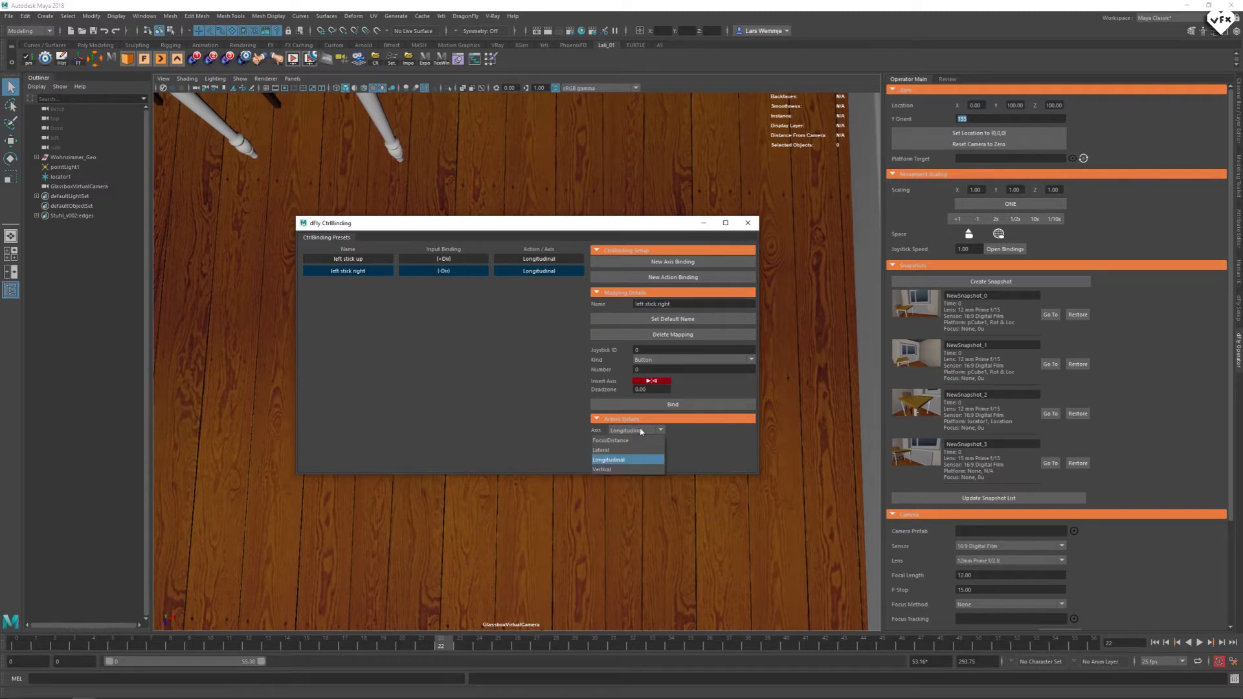
pyautogui.click(613, 455)
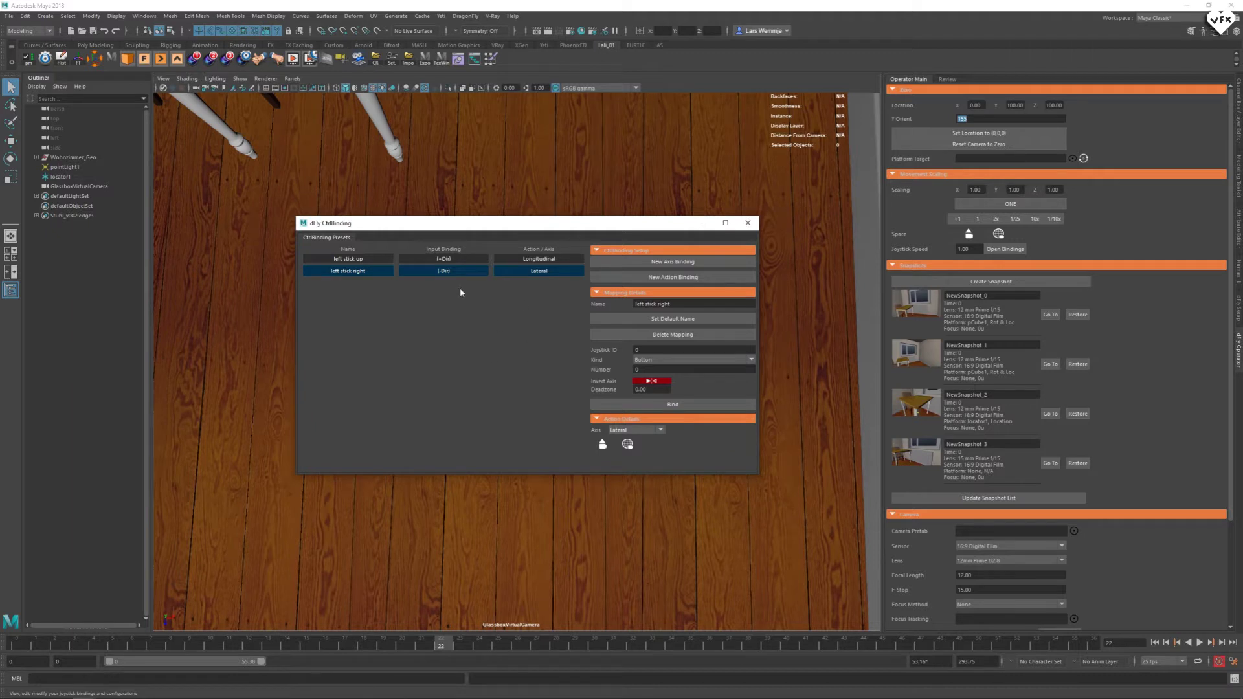
pyautogui.click(680, 405)
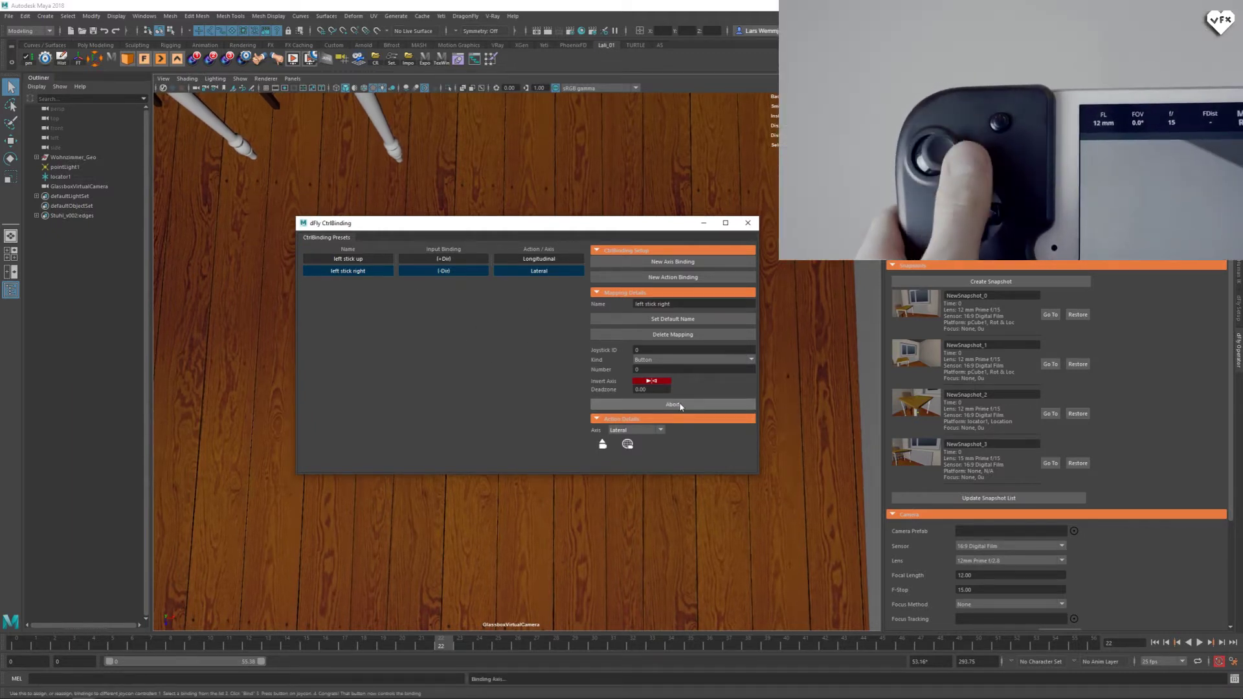
# - Add a right stick up binding driving Vertical, bound to joystick 4 axis 3
pyautogui.click(673, 262)
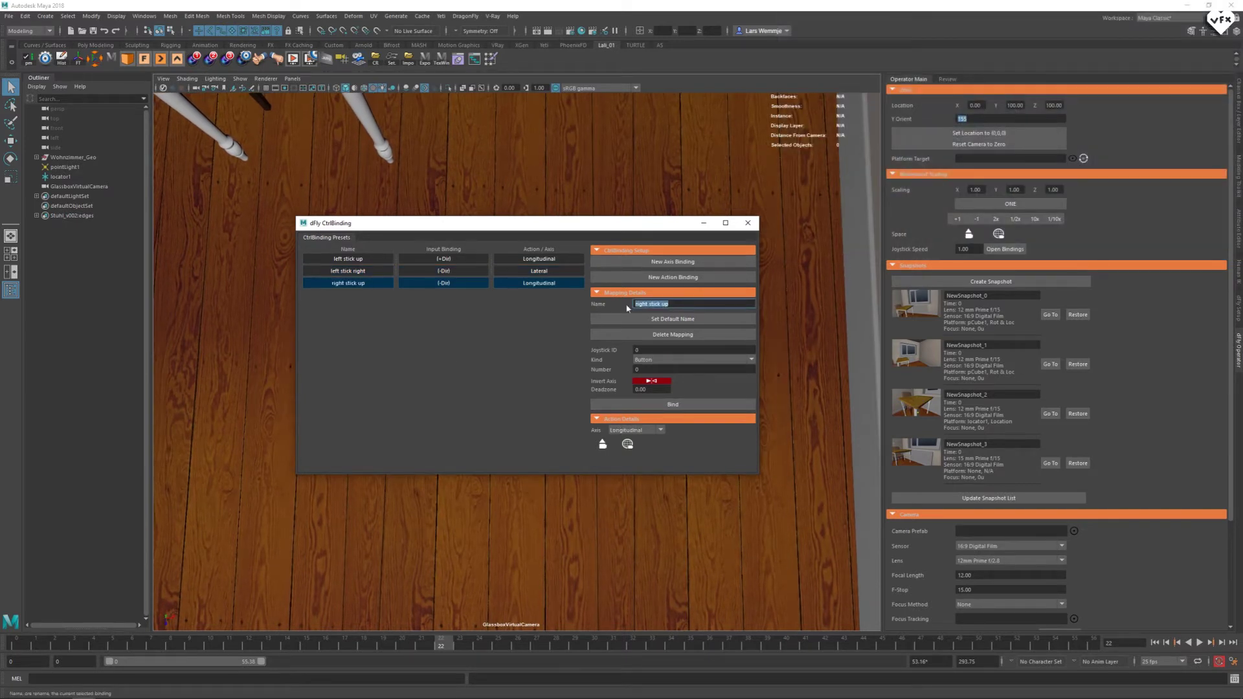
pyautogui.click(634, 430)
pyautogui.click(625, 469)
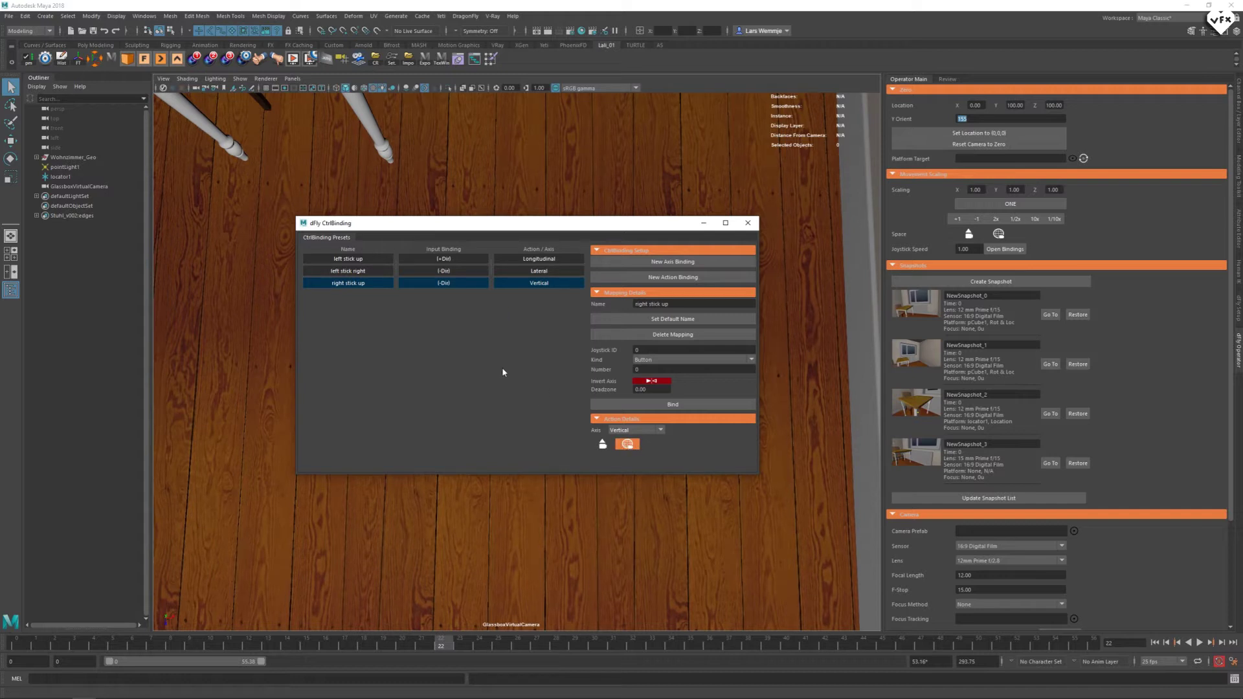
pyautogui.click(687, 406)
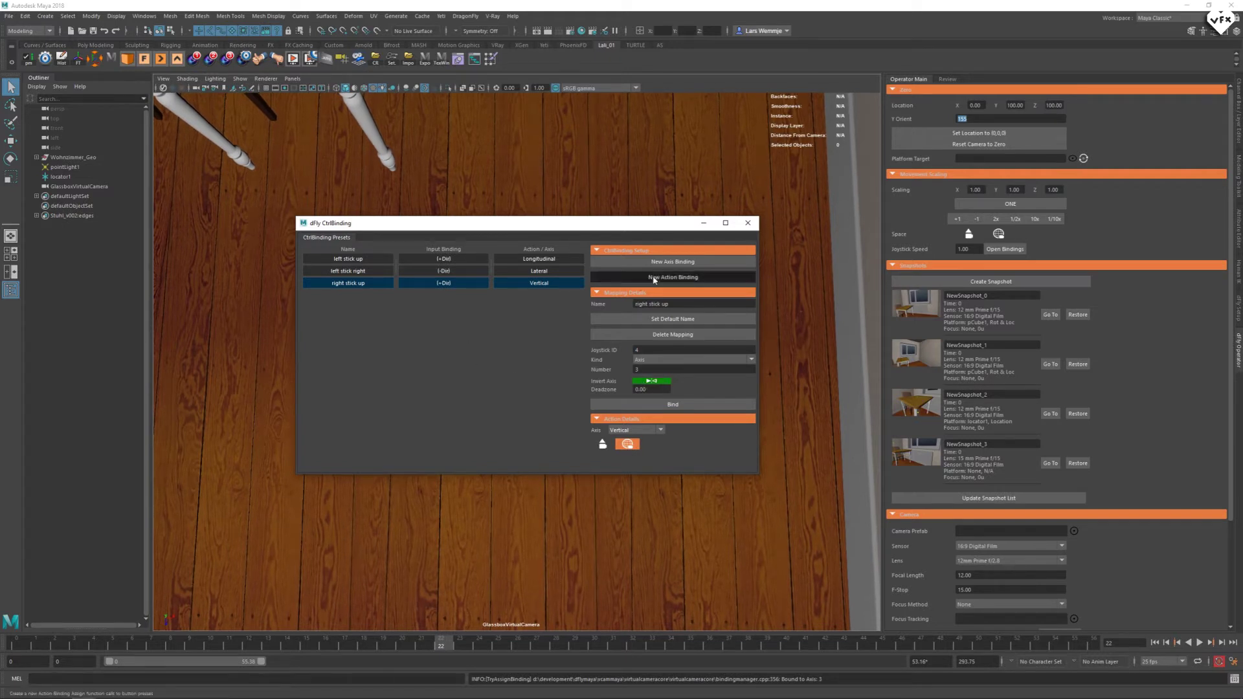
# - Add a 'start rec' action binding calling RECORDING.start(), bound to controller button 10
pyautogui.click(654, 278)
pyautogui.write('start rec')
pyautogui.press('Return')
pyautogui.click(691, 429)
pyautogui.moveTo(755, 452); pyautogui.dragTo(754, 481)
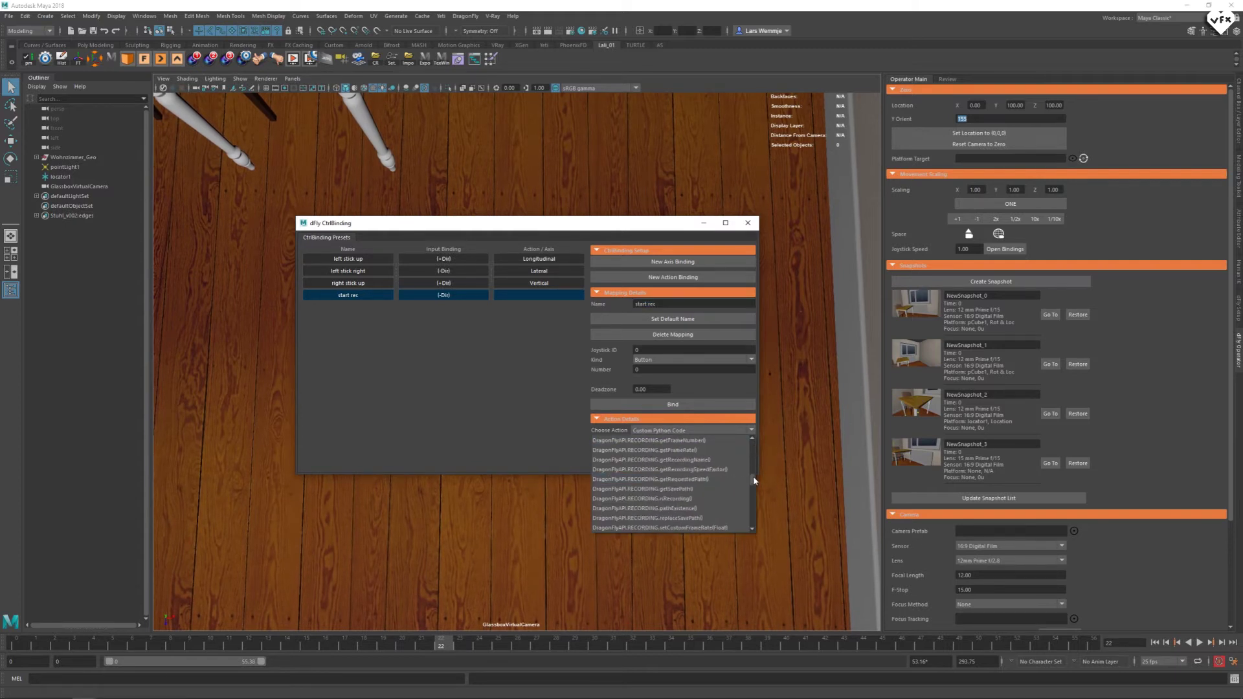
pyautogui.click(654, 480)
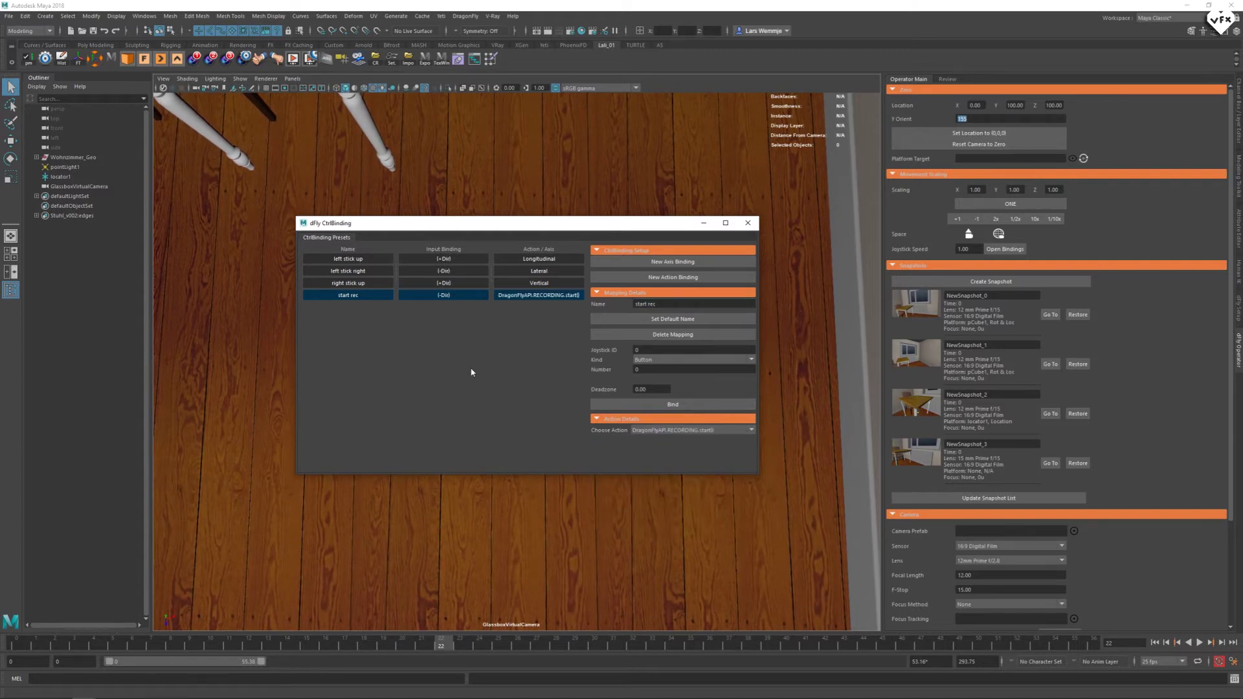
pyautogui.click(152, 103)
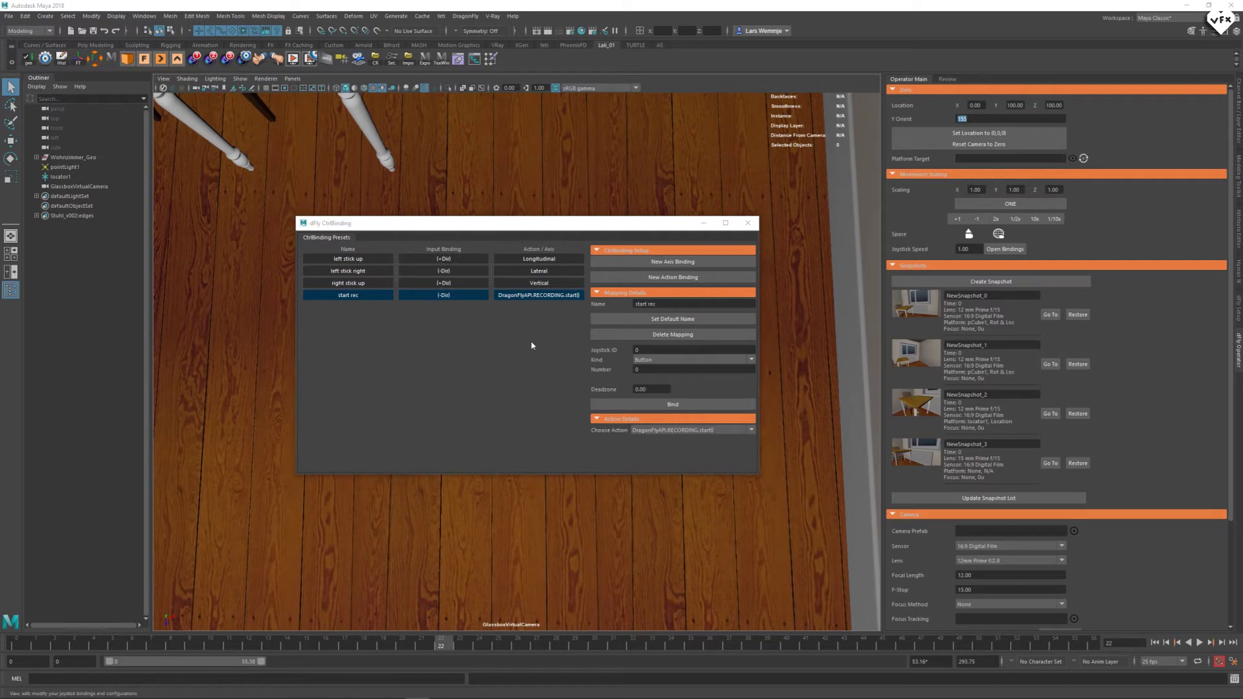
pyautogui.click(672, 405)
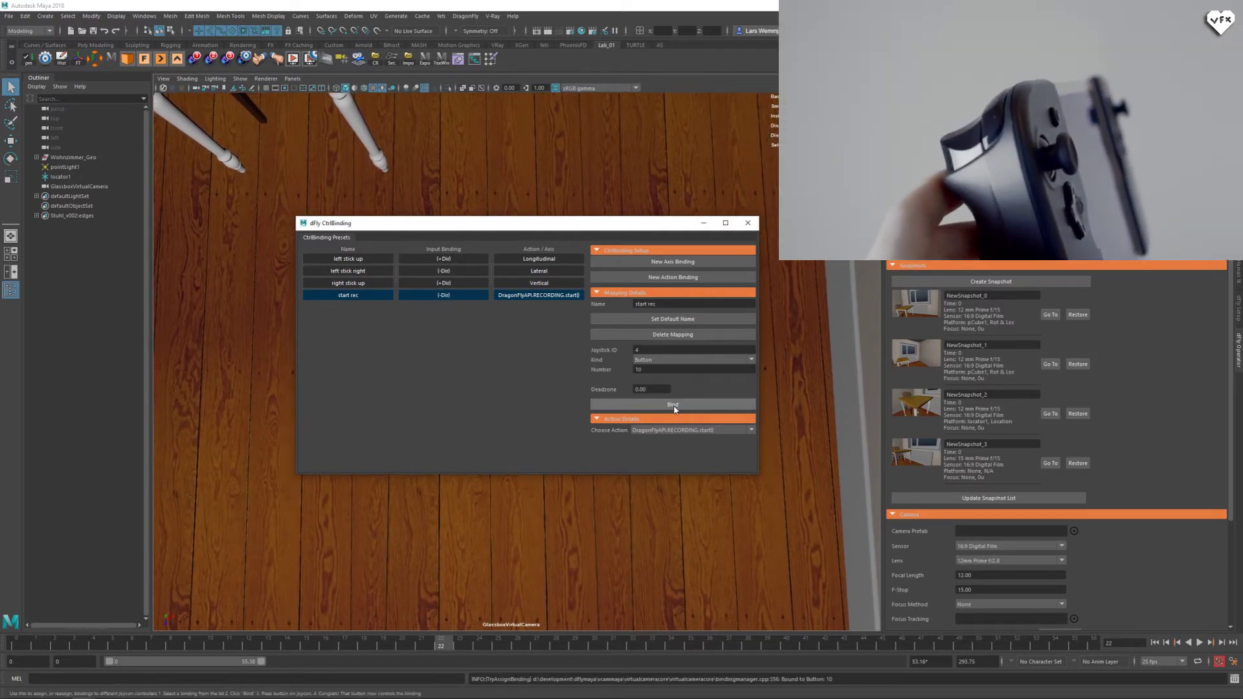
# - Add a 'stop rec' action binding calling RECORDING.stop(), bound to joystick 4 button 11
pyautogui.click(672, 277)
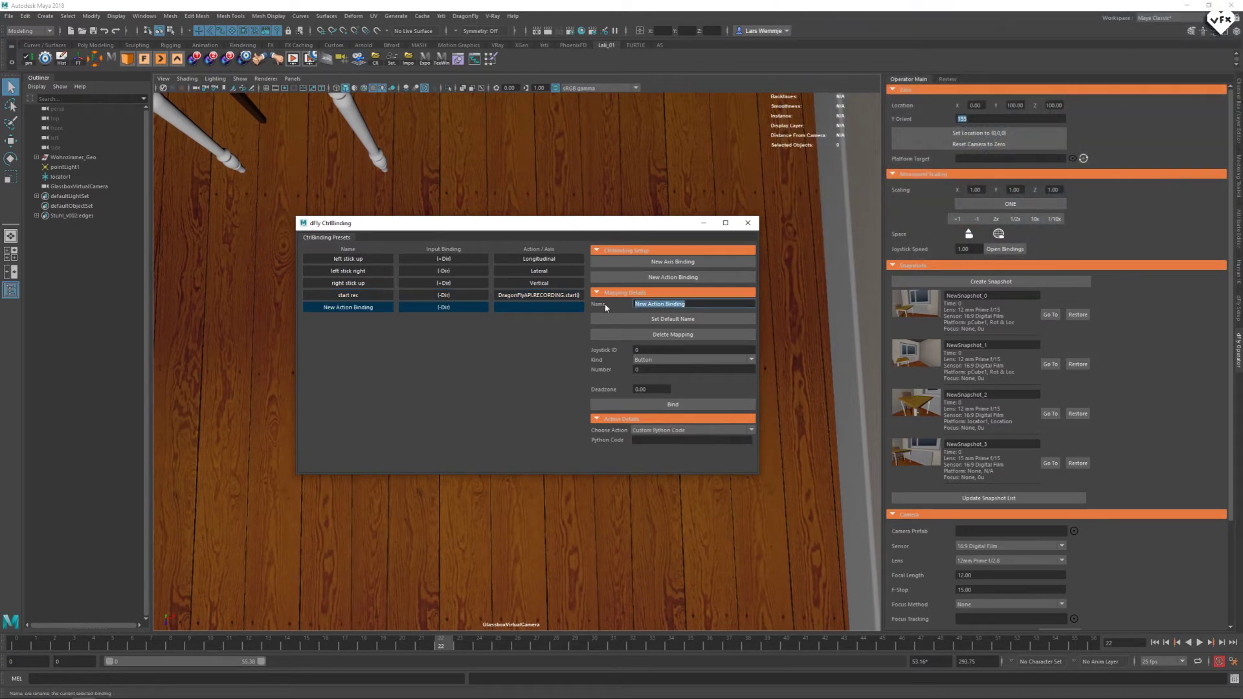
pyautogui.click(692, 429)
pyautogui.scroll(-3, 752, 466)
pyautogui.click(673, 518)
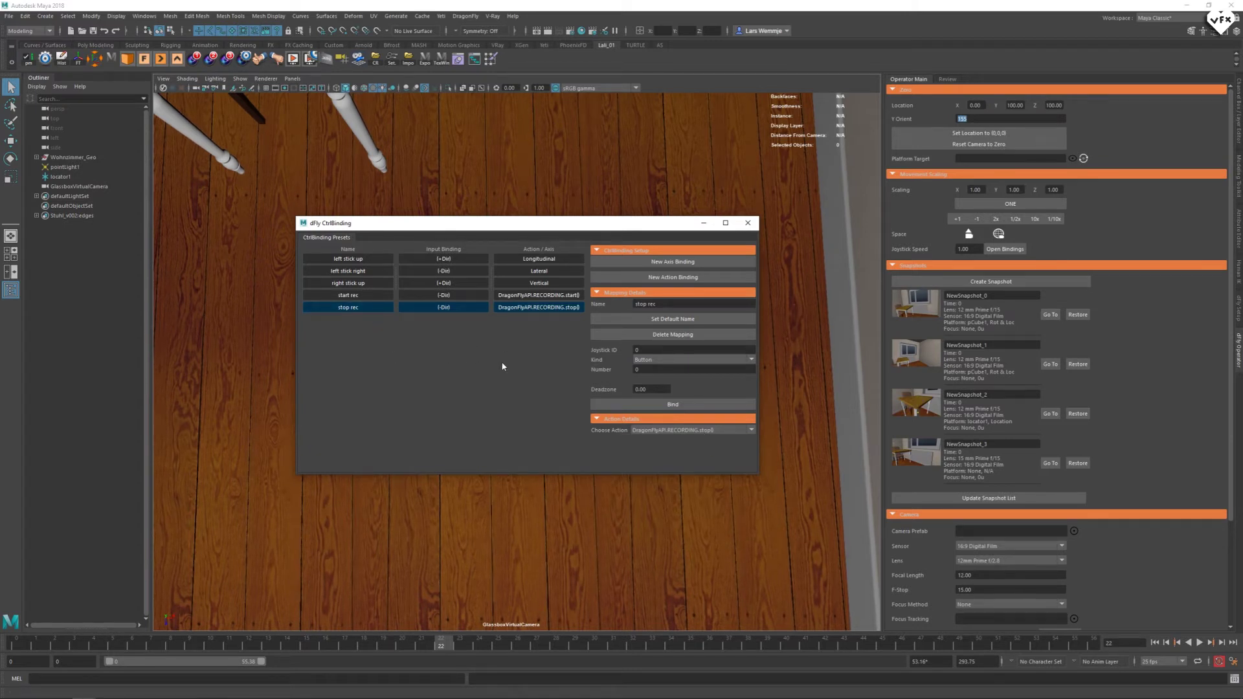
pyautogui.click(656, 405)
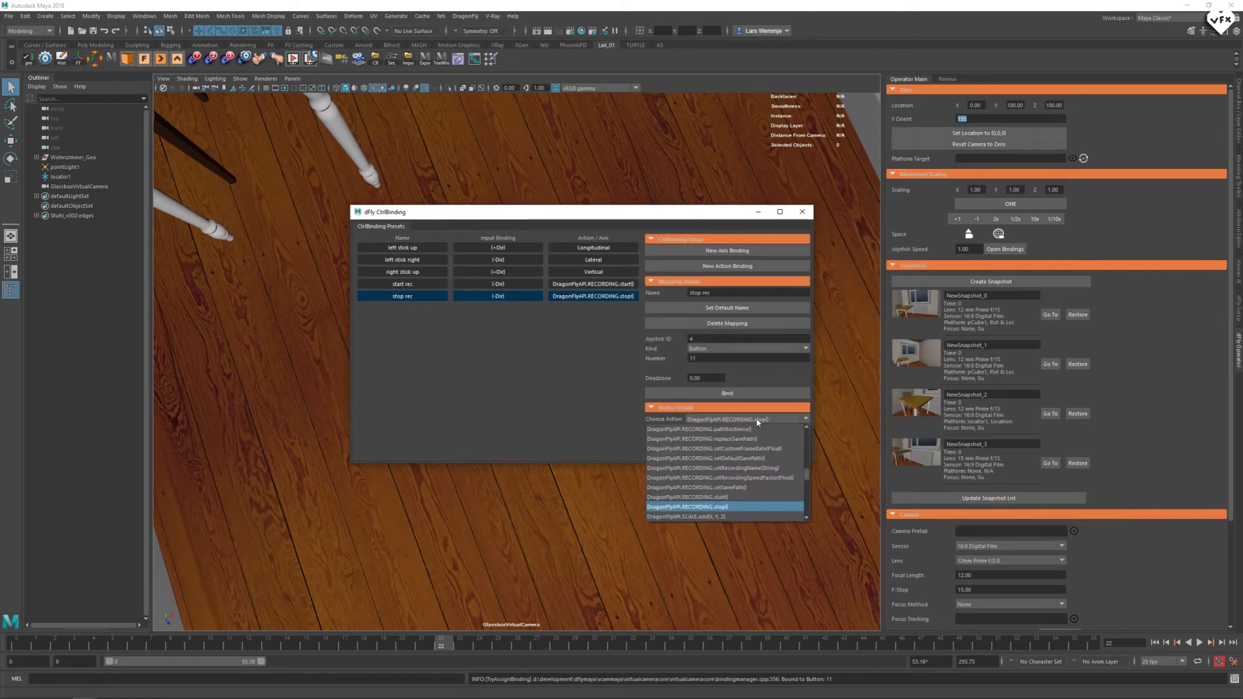
# - Dismiss the Choose Action list unchanged and close the dFly CtrlBinding window
pyautogui.moveTo(807, 477)
pyautogui.mouseDown()
pyautogui.moveTo(809, 457)
pyautogui.moveTo(807, 472)
pyautogui.mouseUp()
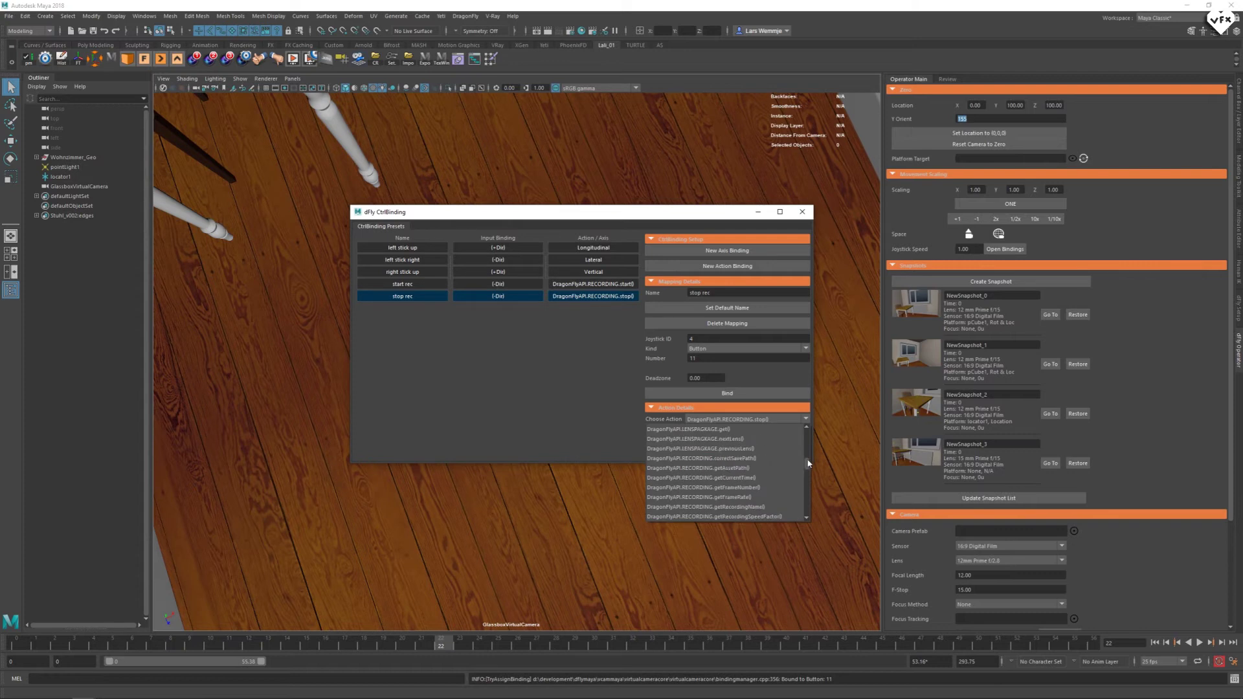
pyautogui.click(767, 413)
pyautogui.click(802, 212)
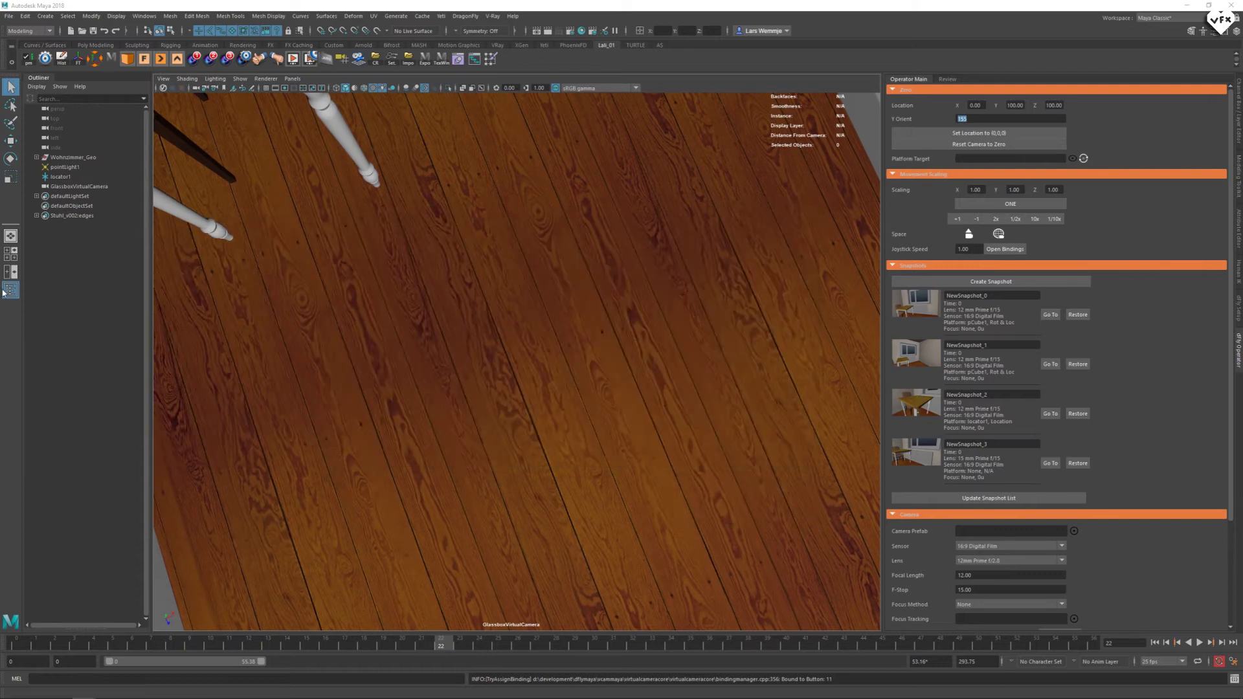
# - Show the DragonFly setup settings and bring the binding window into view at the left stick up binding
pyautogui.click(1239, 311)
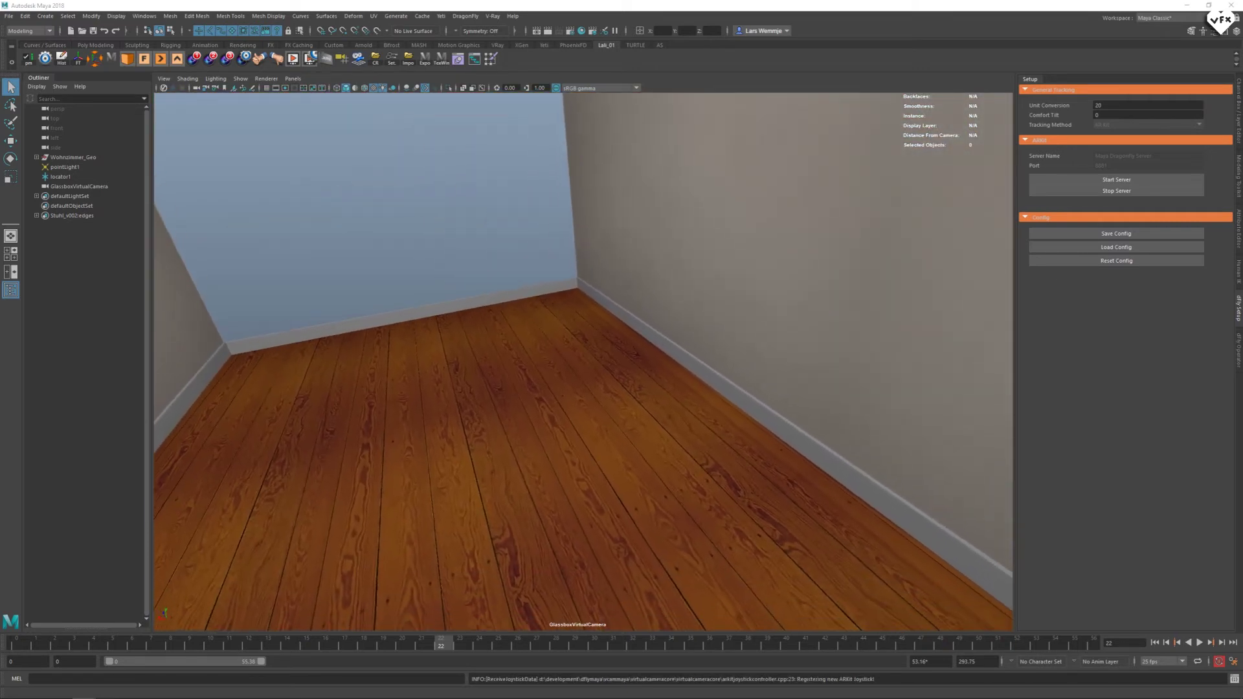
pyautogui.moveTo(528, 246); pyautogui.dragTo(569, 235)
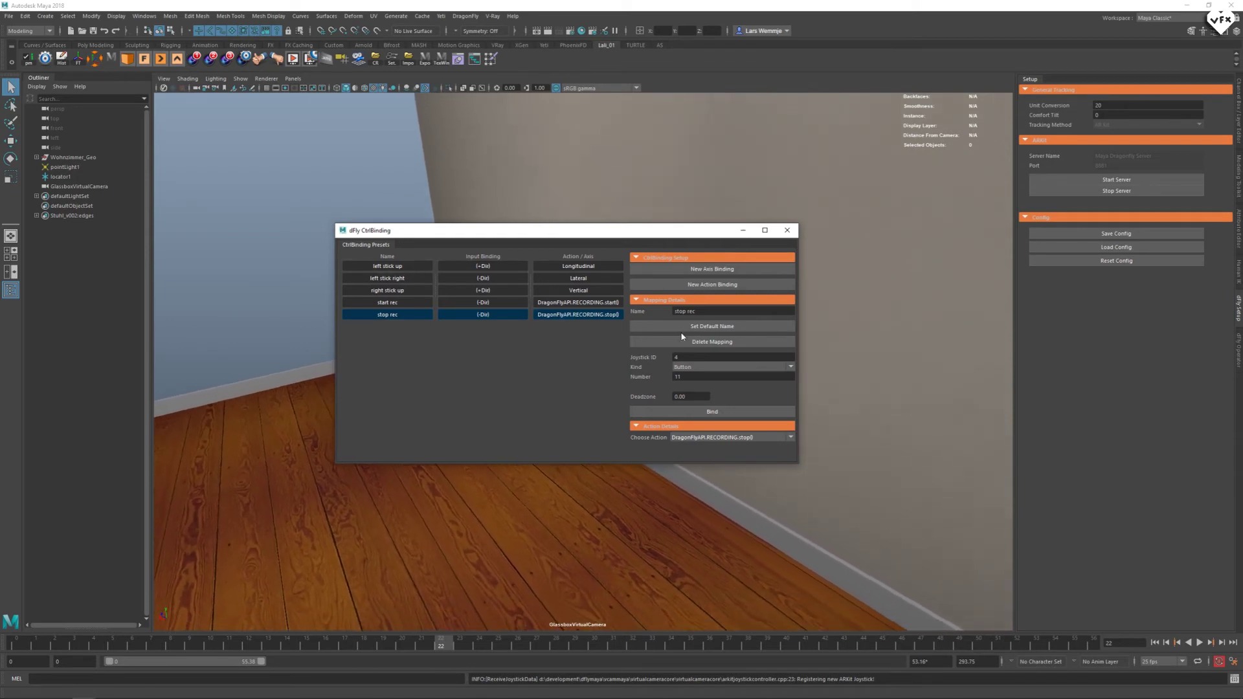
pyautogui.click(383, 267)
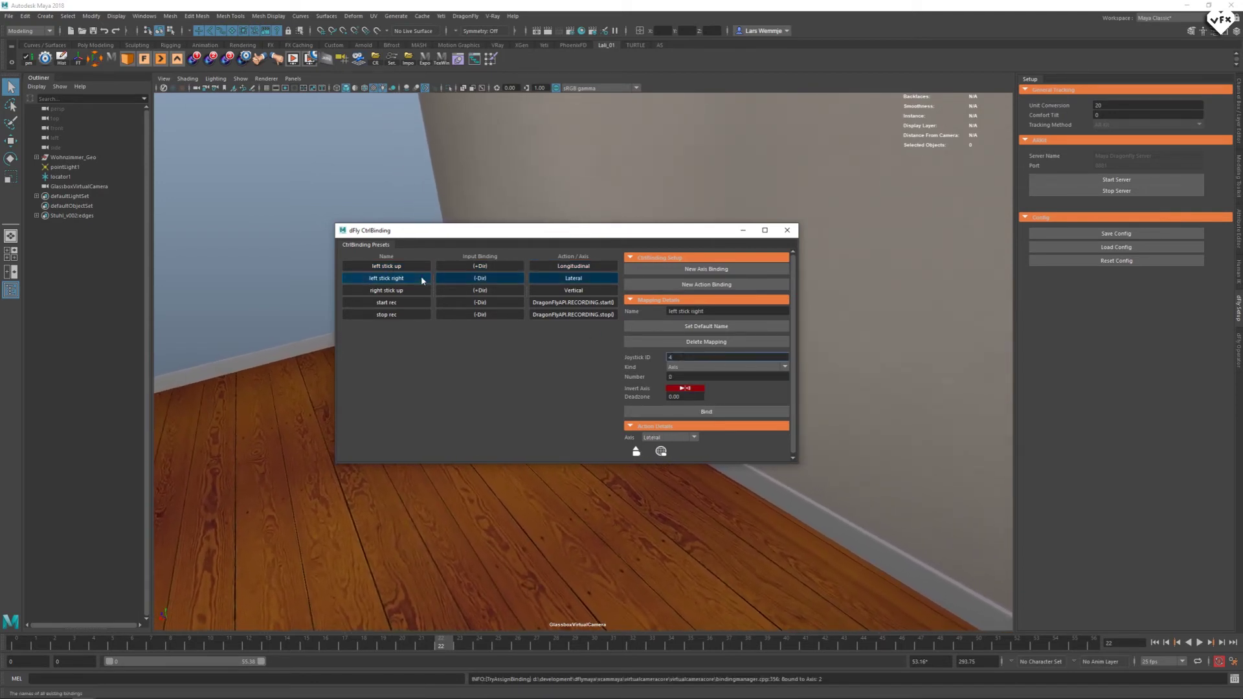
# - Review the bindings down to the start rec binding, then minimize the controller binding window
pyautogui.press('Down')
pyautogui.press('Down')
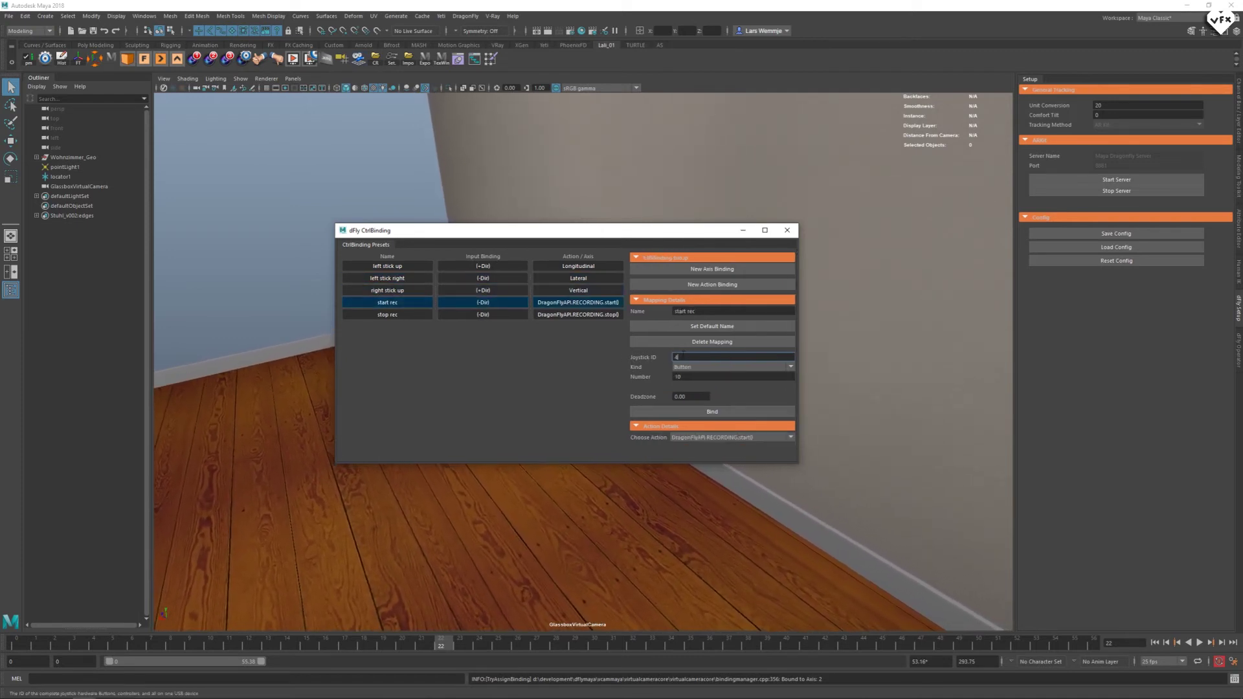
pyautogui.press('Down')
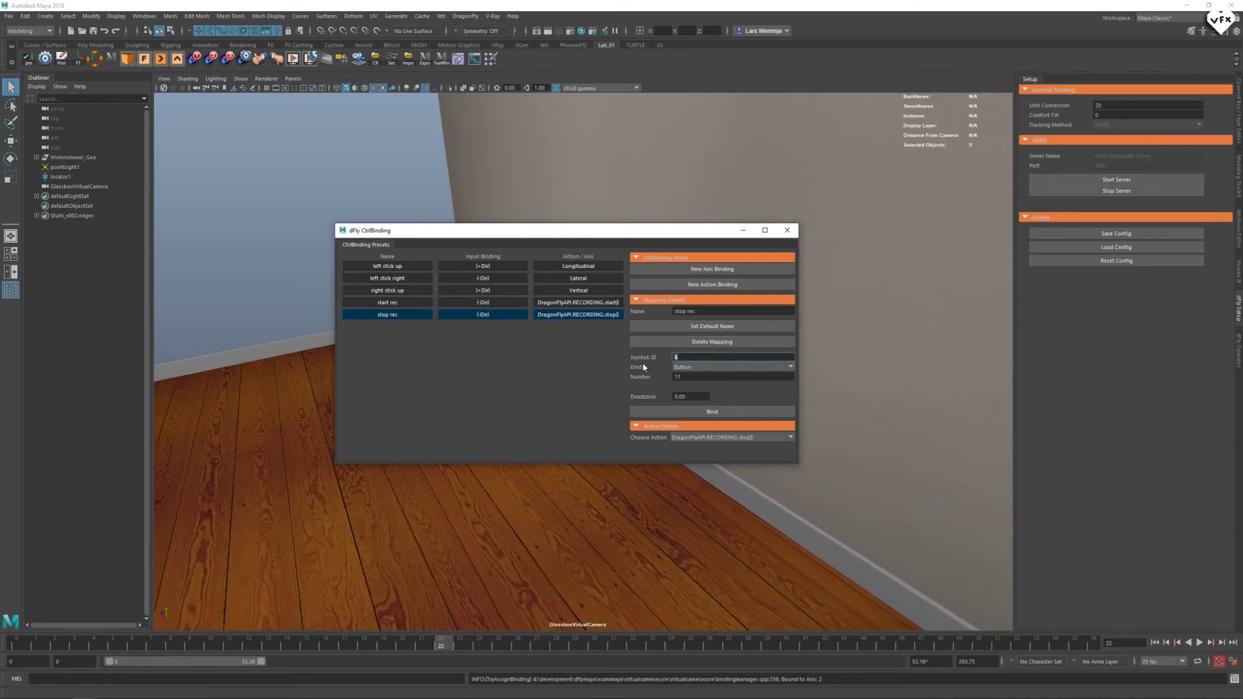
pyautogui.click(742, 231)
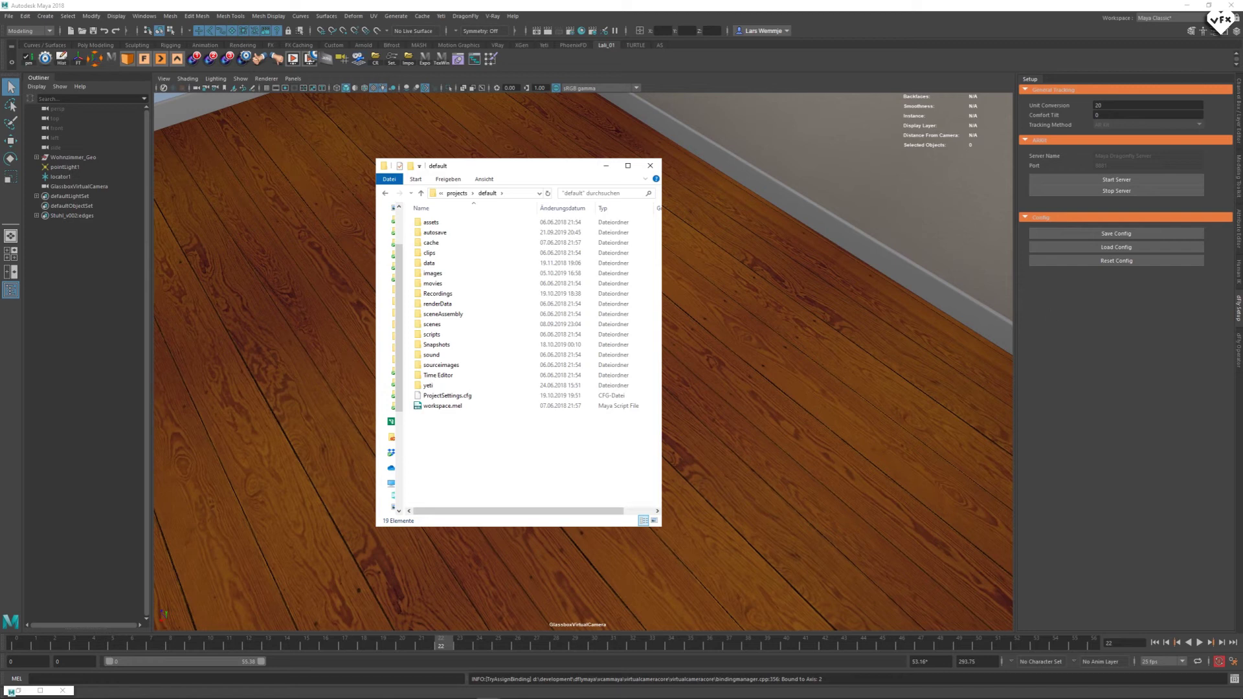
pyautogui.moveTo(528, 166); pyautogui.dragTo(520, 154)
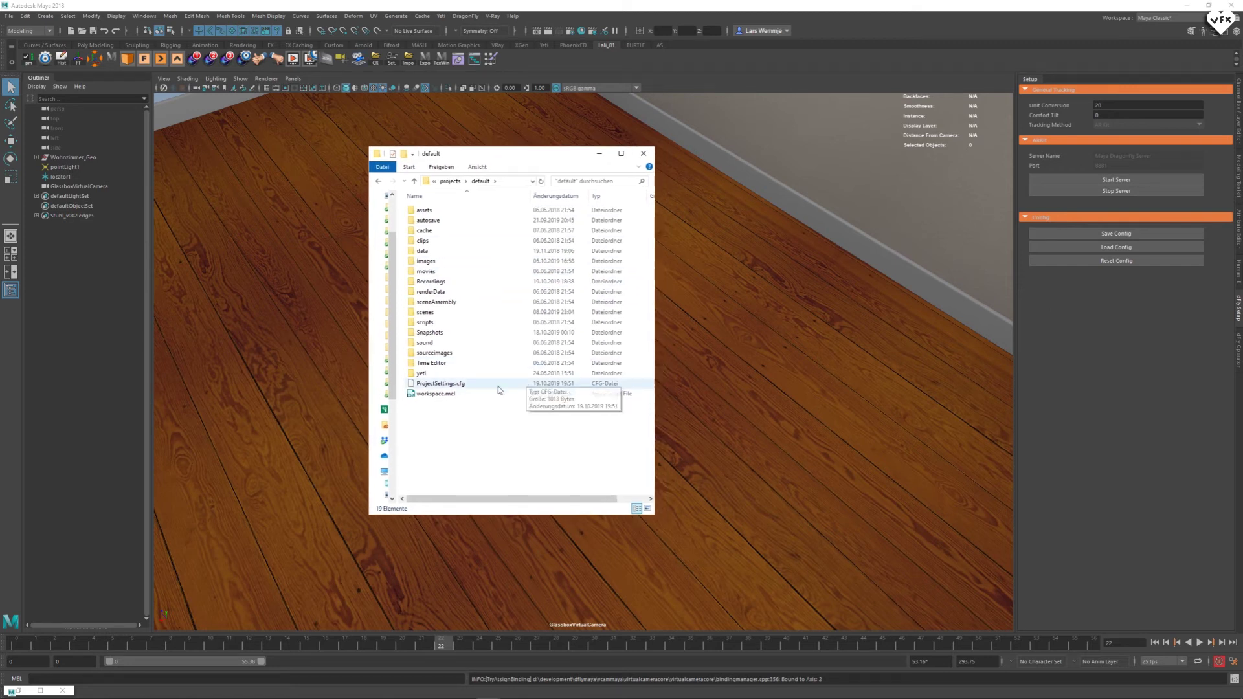